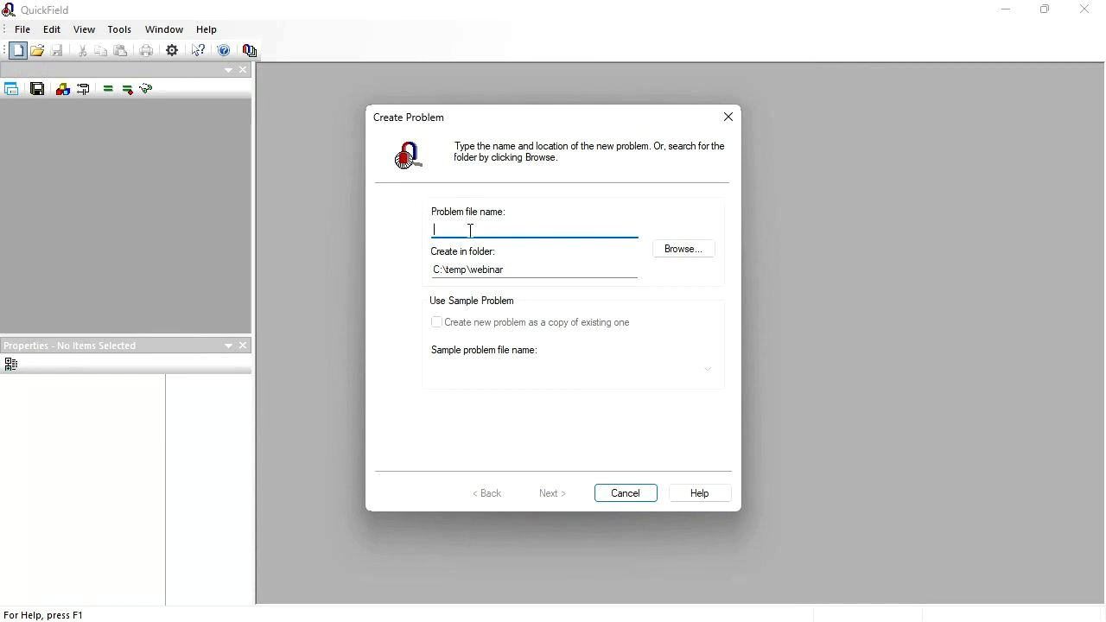
- Create a DC Conduction problem named conductor, with plane-parallel model class and a depth Lz of 1 mm
{"action": "type", "text": "conductor"}
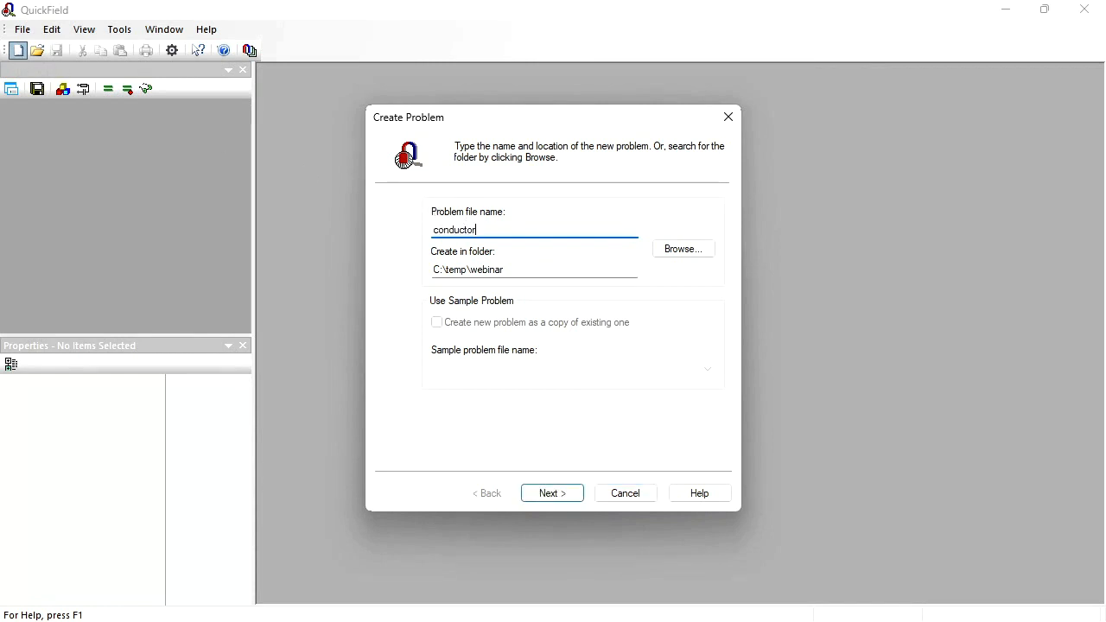
{"action": "left_click", "coordinate": [557, 499]}
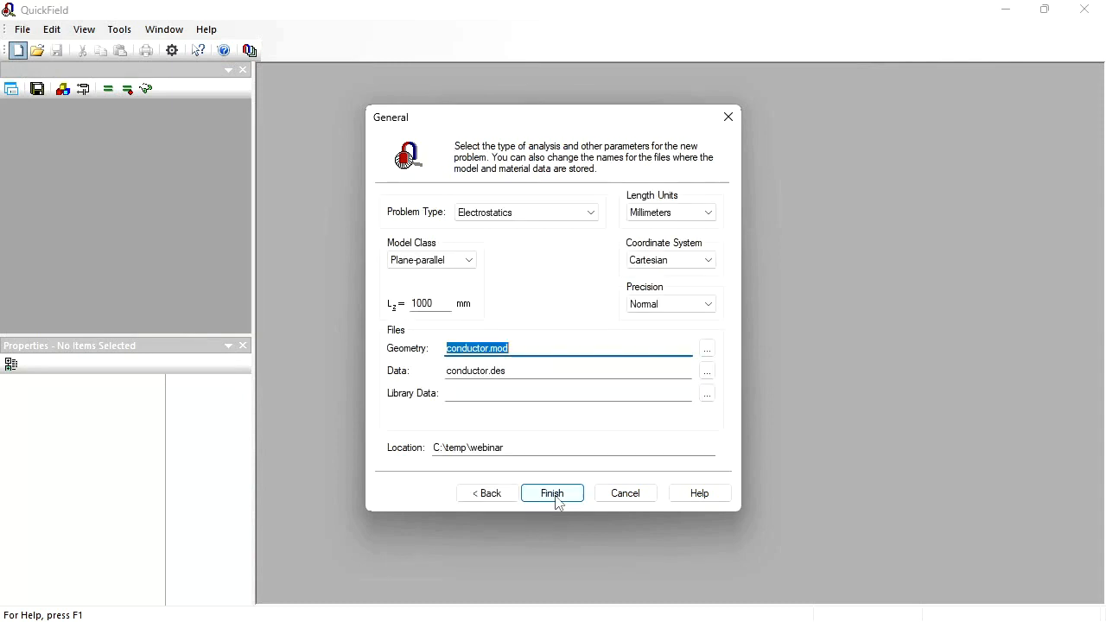
{"action": "left_click", "coordinate": [592, 219]}
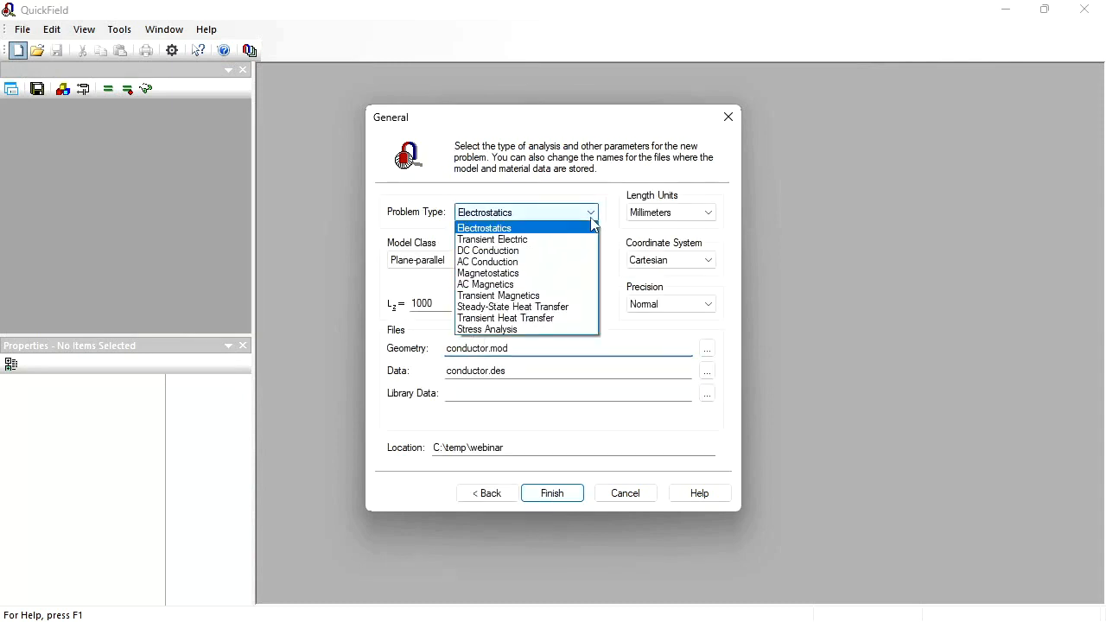
{"action": "left_click", "coordinate": [501, 250]}
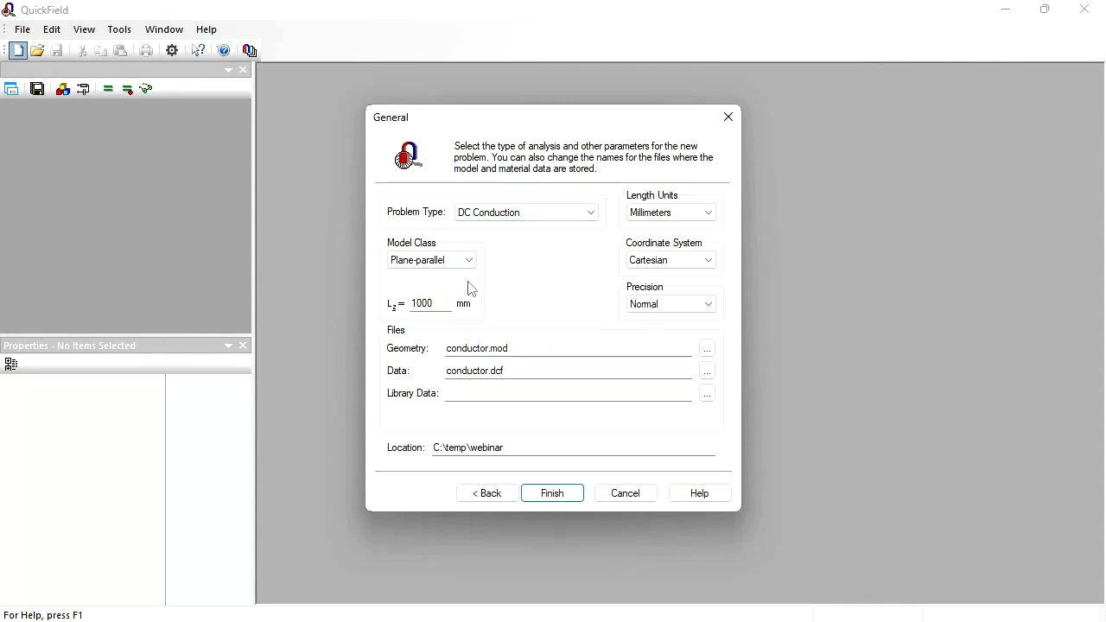
{"action": "double_click", "coordinate": [445, 299]}
{"action": "type", "text": "1"}
{"action": "left_click", "coordinate": [552, 495]}
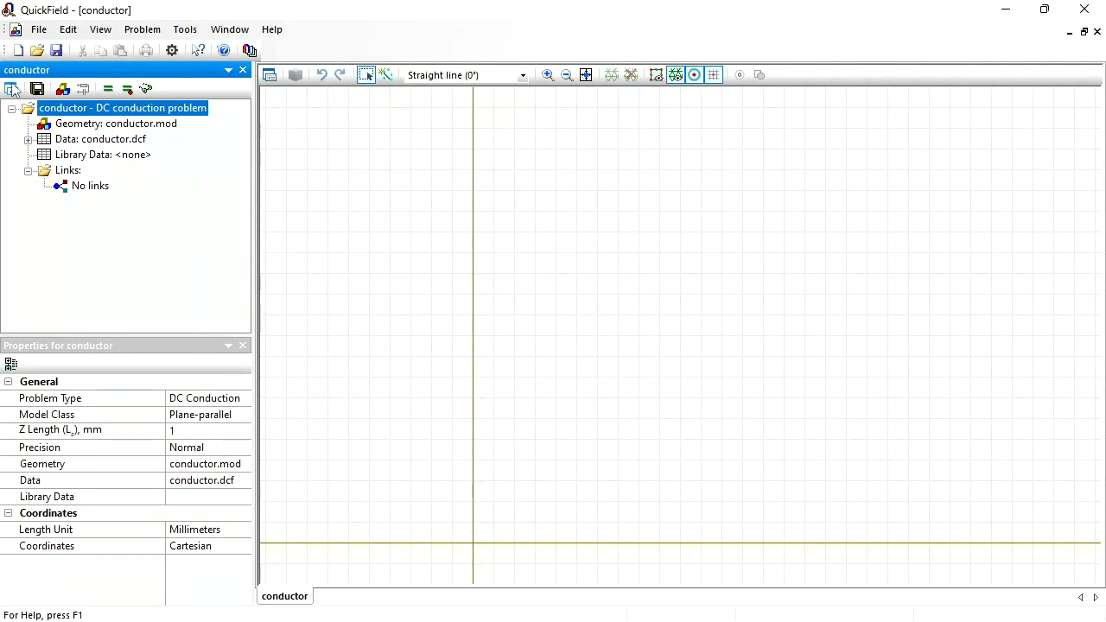
- Open the conductor.mod geometry and insert a 70 × 40 mm rectangle with its lower-left corner at the origin
{"action": "double_click", "coordinate": [125, 128]}
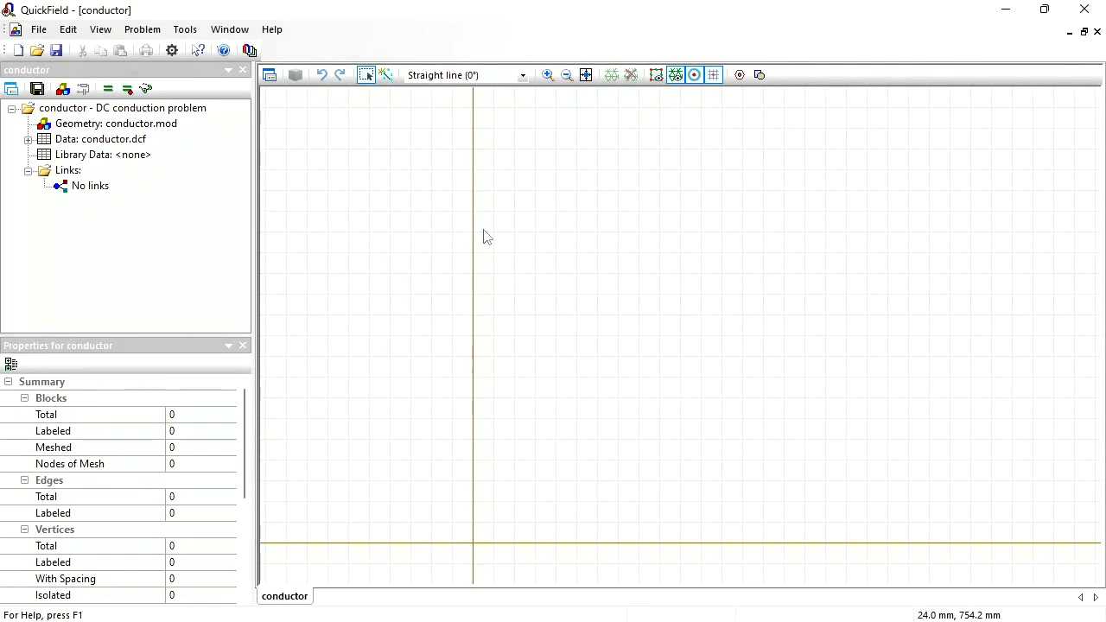
{"action": "left_click", "coordinate": [39, 30]}
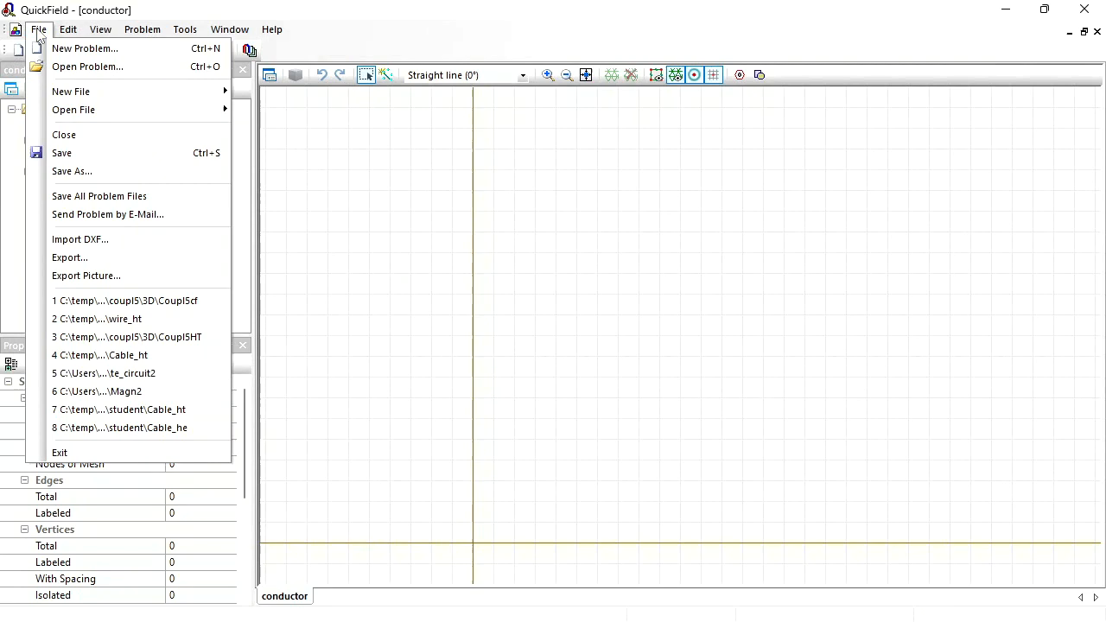
{"action": "left_click", "coordinate": [106, 243]}
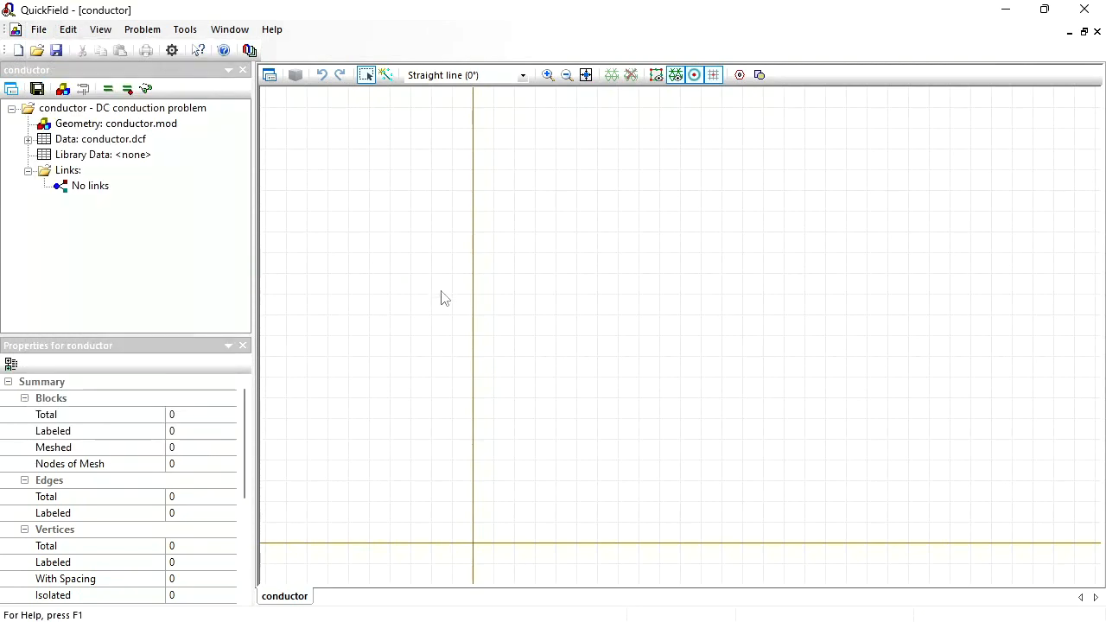
{"action": "left_click", "coordinate": [759, 76]}
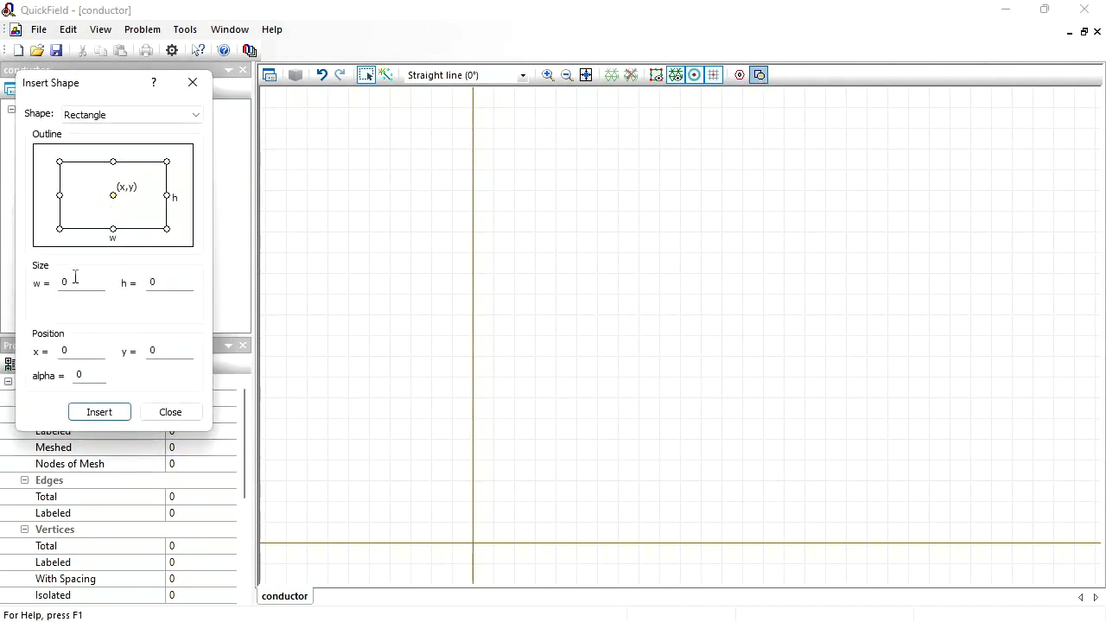
{"action": "double_click", "coordinate": [77, 281]}
{"action": "type", "text": "70"}
{"action": "double_click", "coordinate": [173, 288]}
{"action": "type", "text": "40"}
{"action": "left_click", "coordinate": [60, 229]}
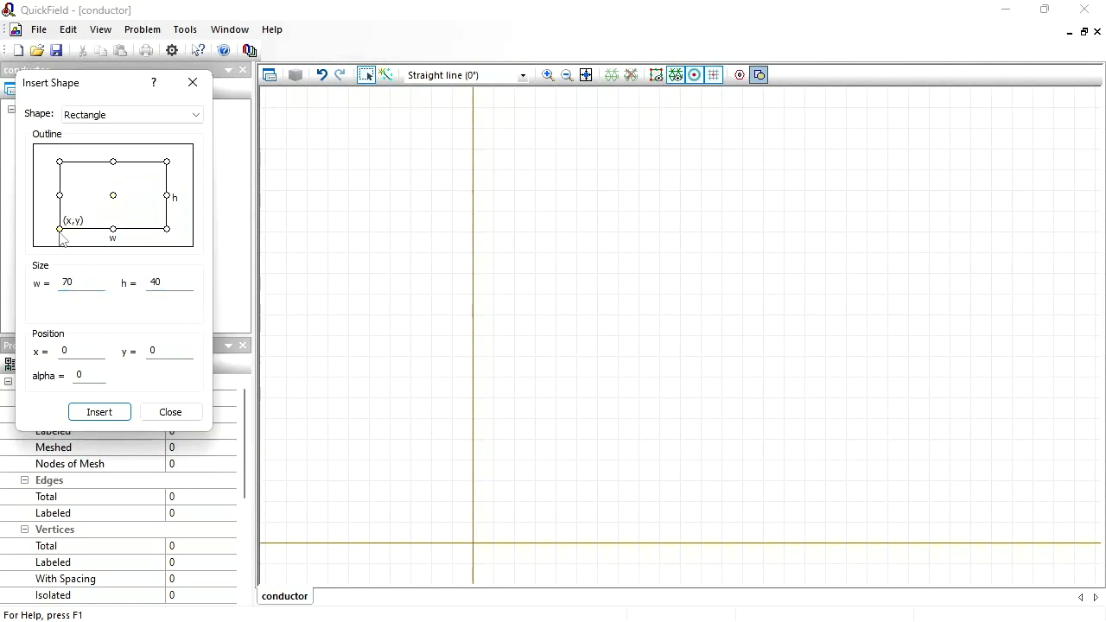
{"action": "left_click", "coordinate": [99, 412]}
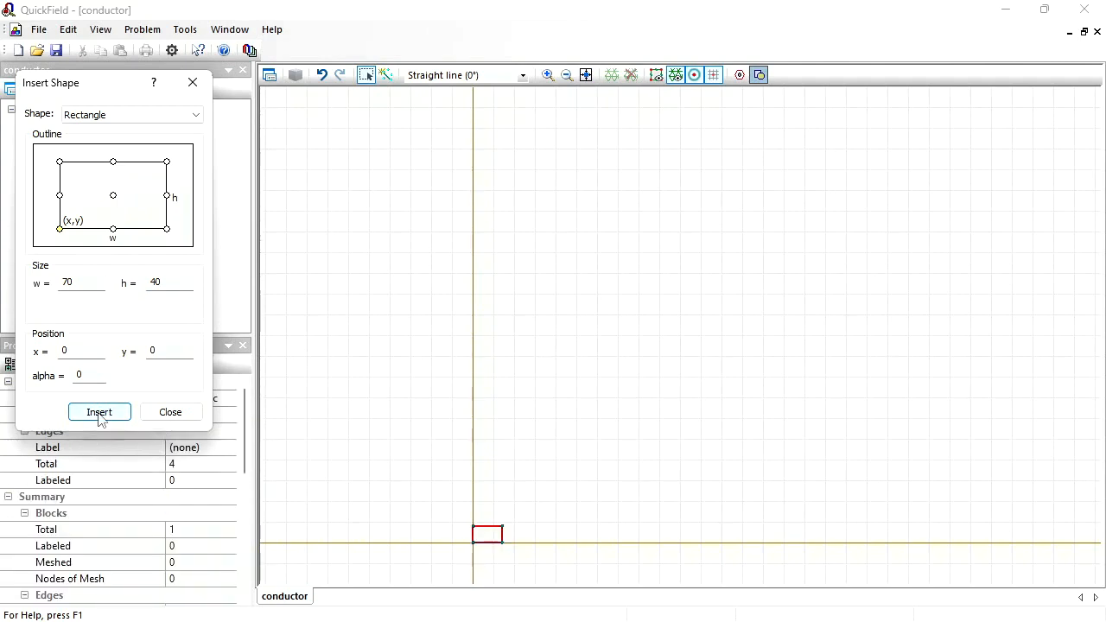
- Insert a second rectangle, 30 × 20 mm, with its lower-left corner at the origin, and finish shape insertion
{"action": "double_click", "coordinate": [73, 283]}
{"action": "type", "text": "30"}
{"action": "double_click", "coordinate": [169, 280]}
{"action": "type", "text": "2"}
{"action": "left_click", "coordinate": [97, 412]}
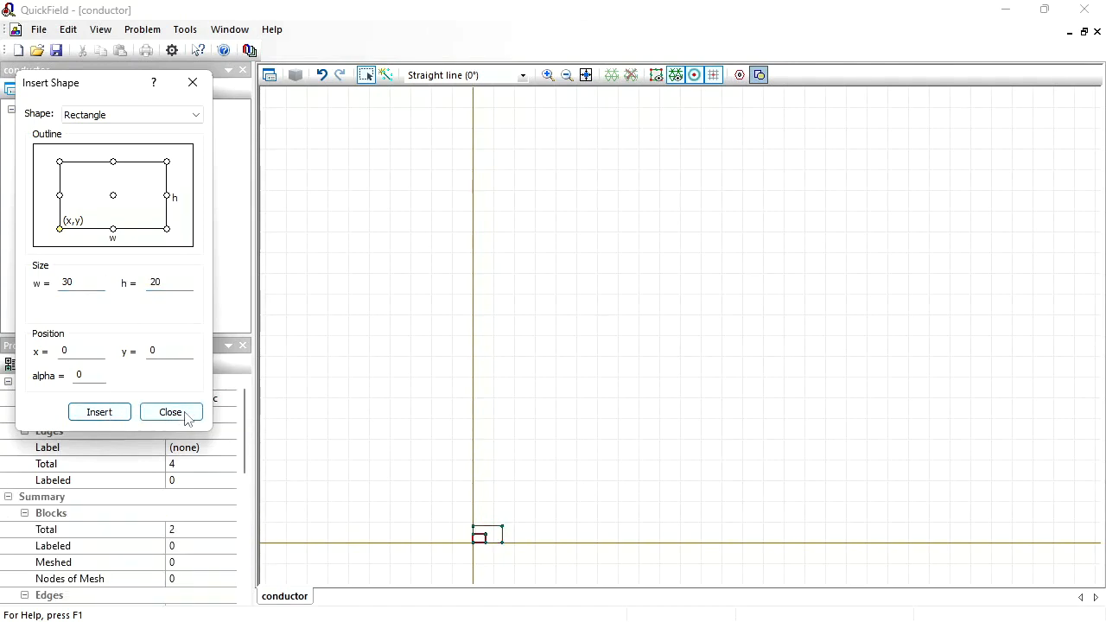
{"action": "left_click", "coordinate": [181, 414]}
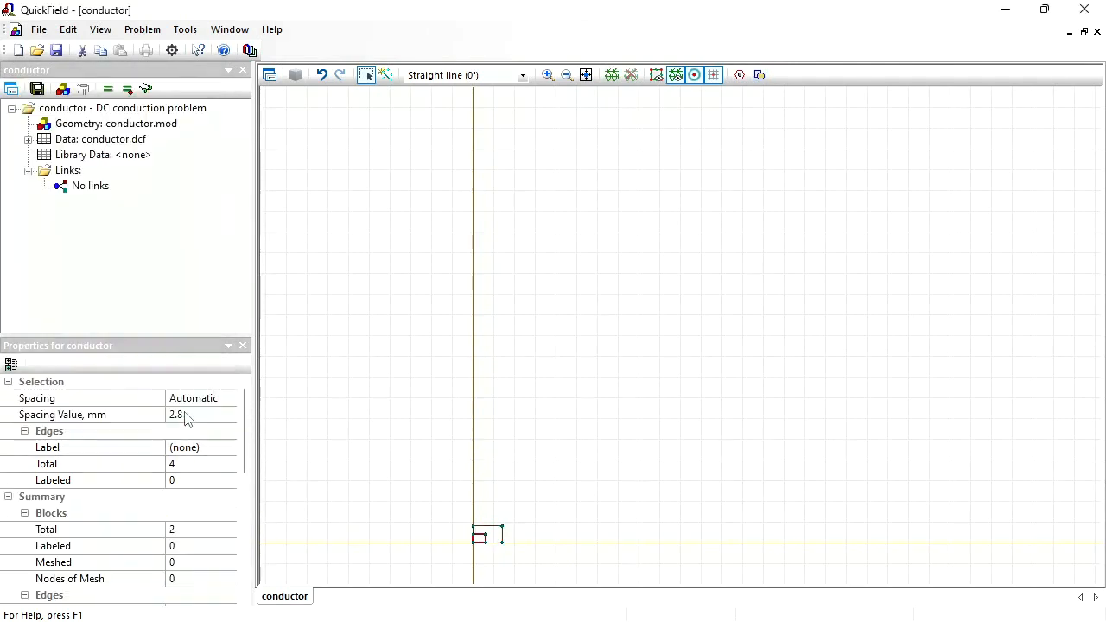
- Prepare to insert quarter-arc (90°) edges and set the grid spacing to 10 mm
{"action": "left_click", "coordinate": [585, 76]}
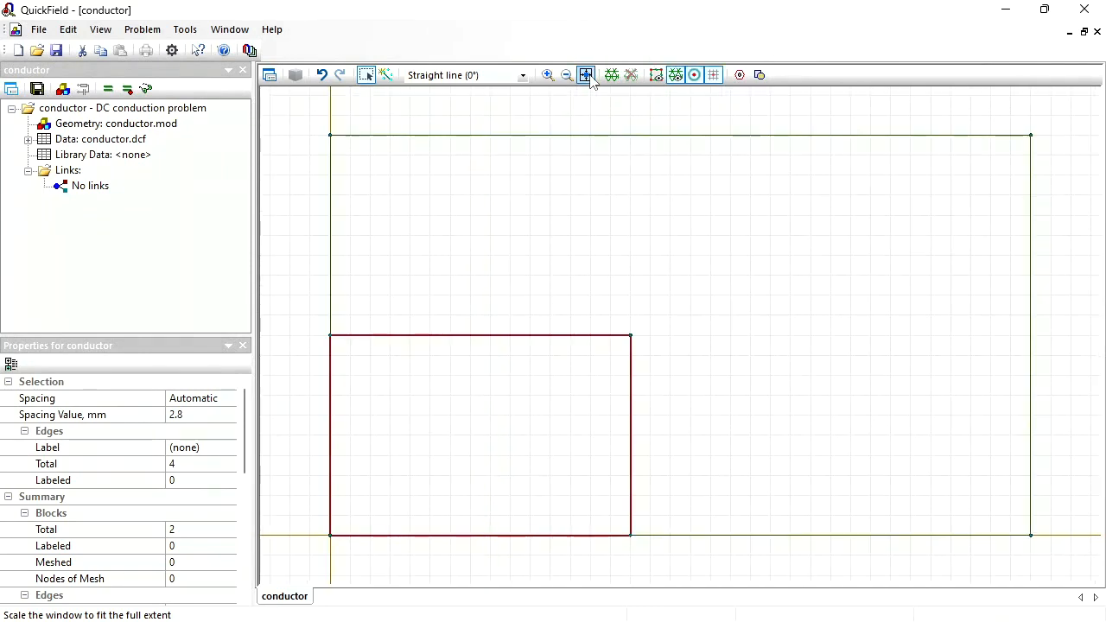
{"action": "left_click", "coordinate": [386, 76]}
{"action": "left_click", "coordinate": [523, 75]}
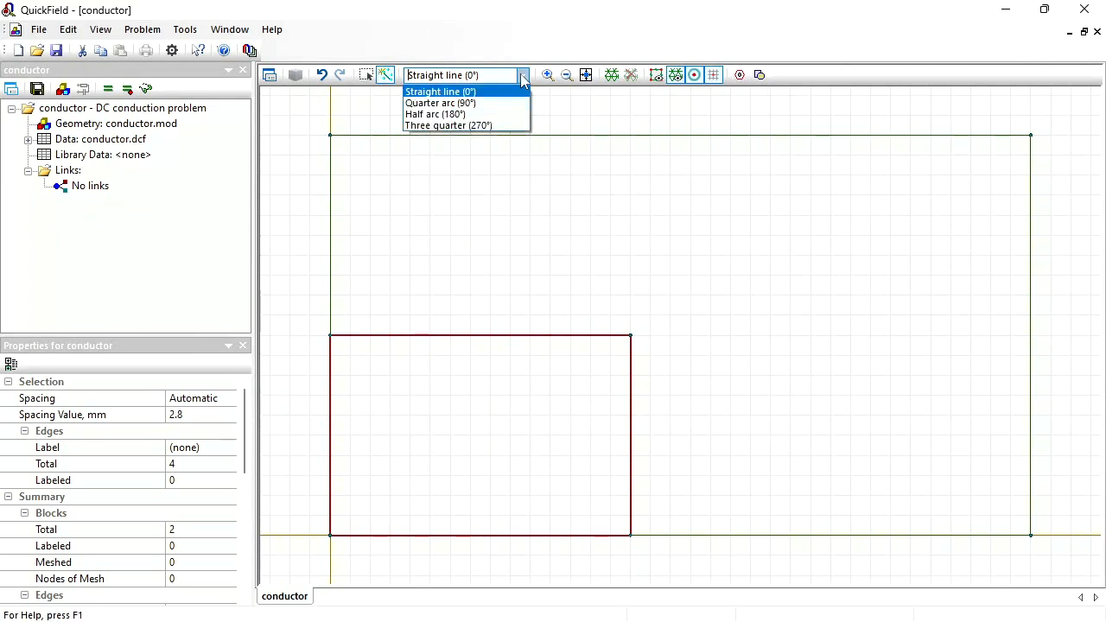
{"action": "left_click", "coordinate": [477, 103]}
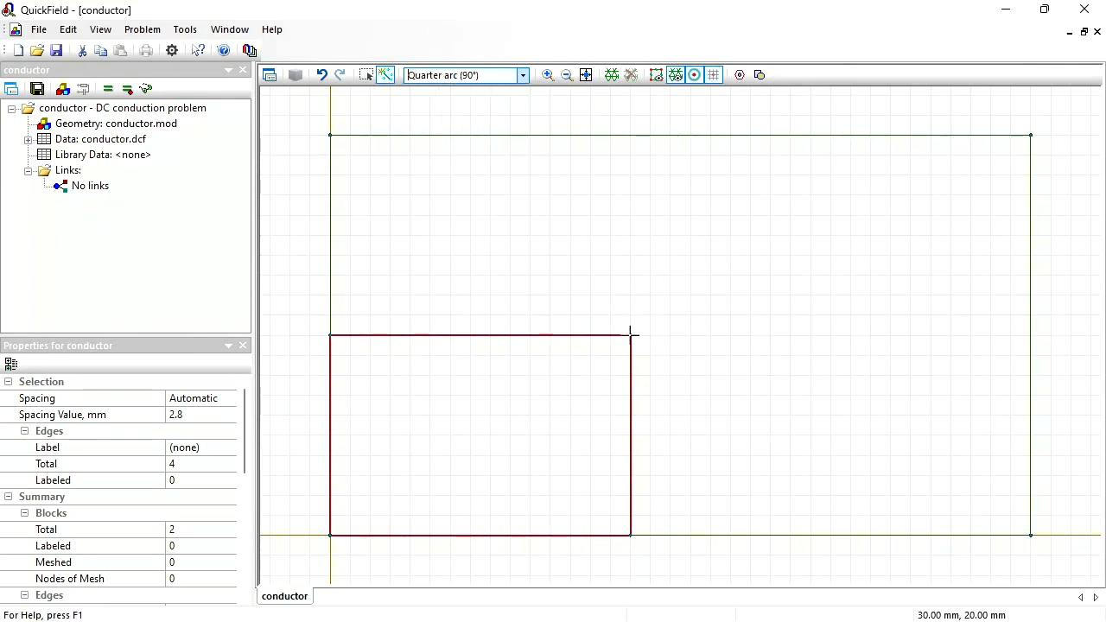
{"action": "left_click", "coordinate": [104, 33]}
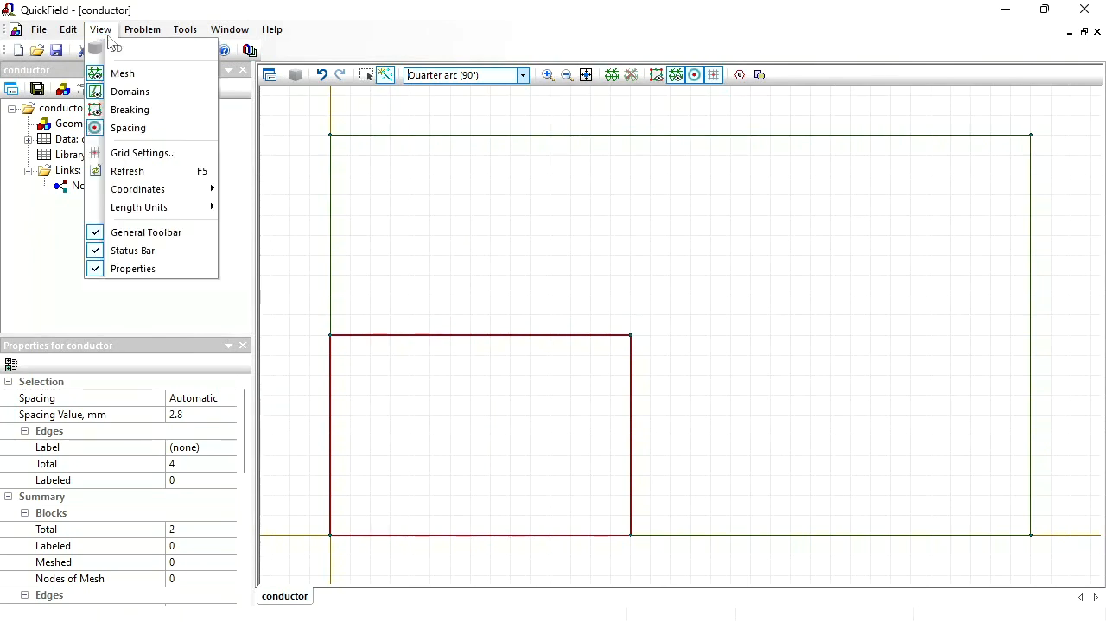
{"action": "left_click", "coordinate": [135, 153]}
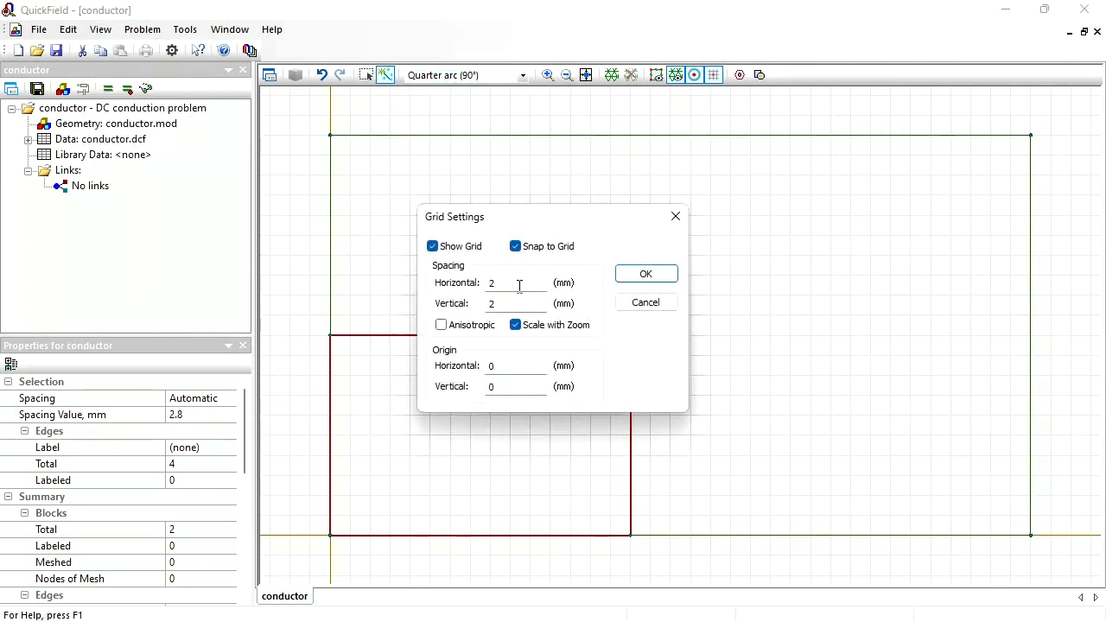
{"action": "left_click", "coordinate": [519, 286]}
{"action": "type", "text": "10"}
{"action": "key", "text": "Return"}
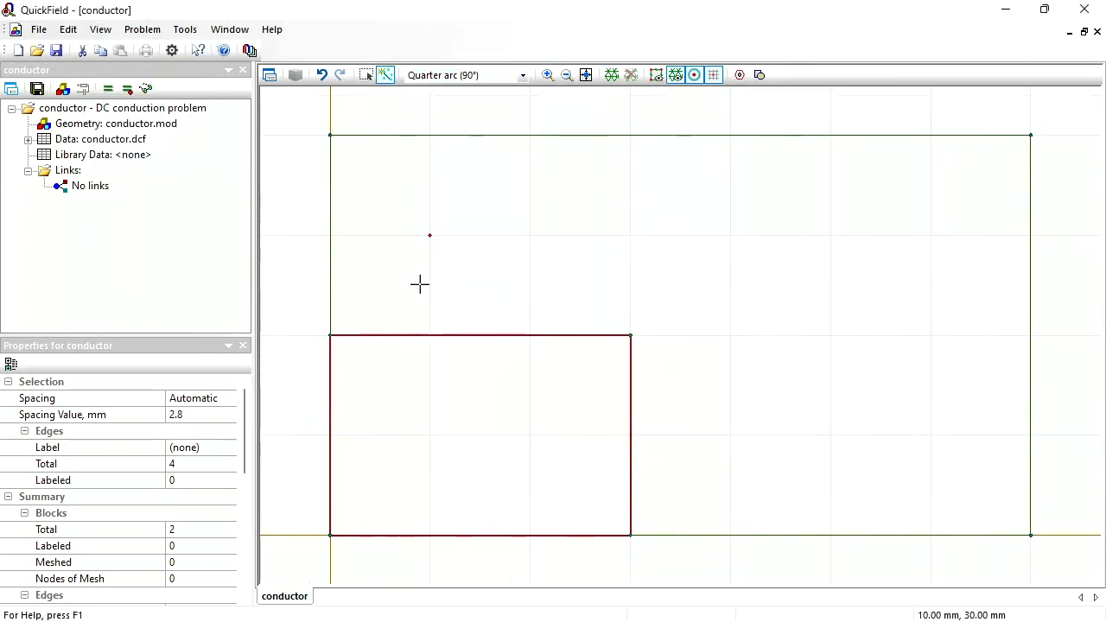
- Draw two quarter arcs: one from (30, 20) to (40, 30) mm, the other from (50, 40) back to (40, 30) mm
{"action": "left_click_drag", "start_coordinate": [632, 335], "coordinate": [730, 235]}
{"action": "left_click_drag", "start_coordinate": [829, 136], "coordinate": [730, 235]}
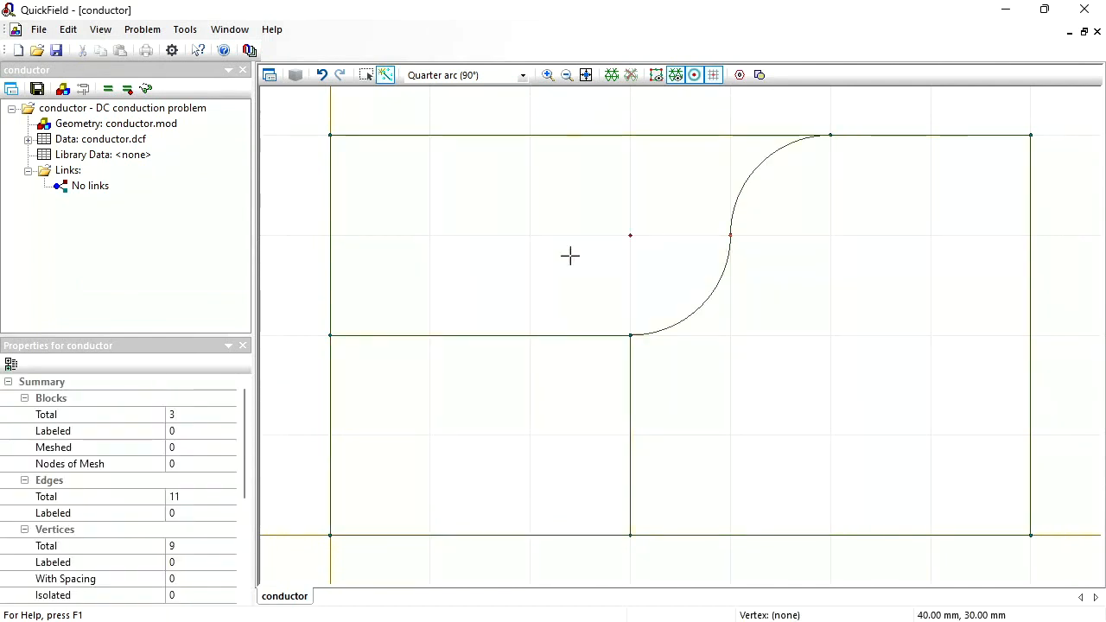
{"action": "left_click", "coordinate": [366, 74]}
- Delete the outer rectangle's top and side edges left of the arcs, plus the inner rectangle's right edge
{"action": "left_click", "coordinate": [348, 136]}
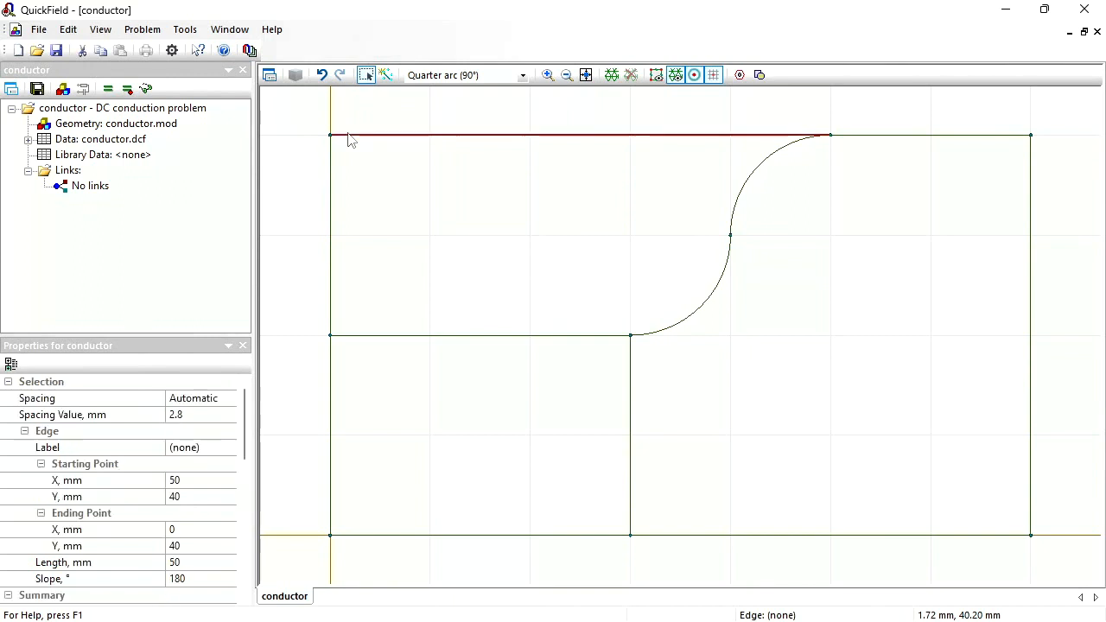
{"action": "key", "text": "Delete"}
{"action": "left_click", "coordinate": [332, 164]}
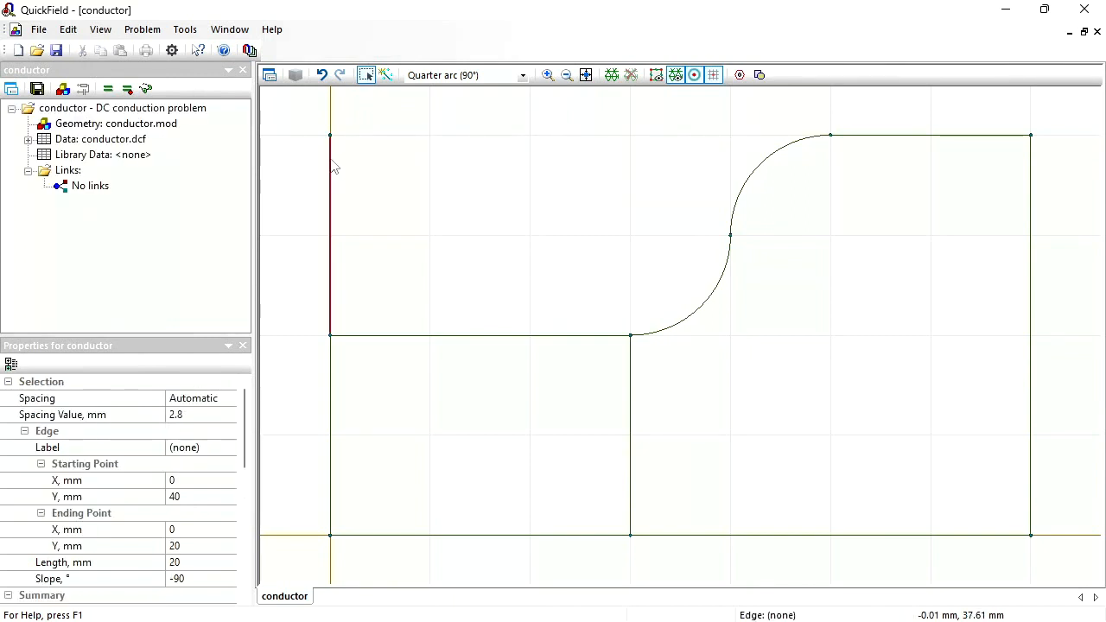
{"action": "key", "text": "Delete"}
{"action": "left_click", "coordinate": [633, 408]}
{"action": "key", "text": "Delete"}
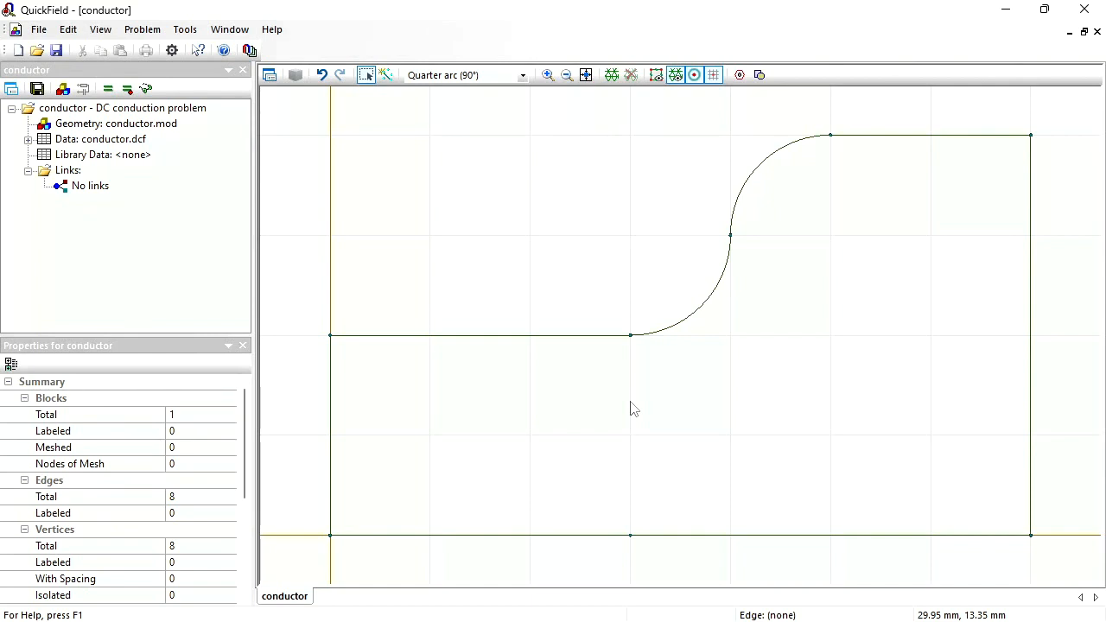
- Select the enclosed block and assign it the label conductor
{"action": "left_click", "coordinate": [366, 76]}
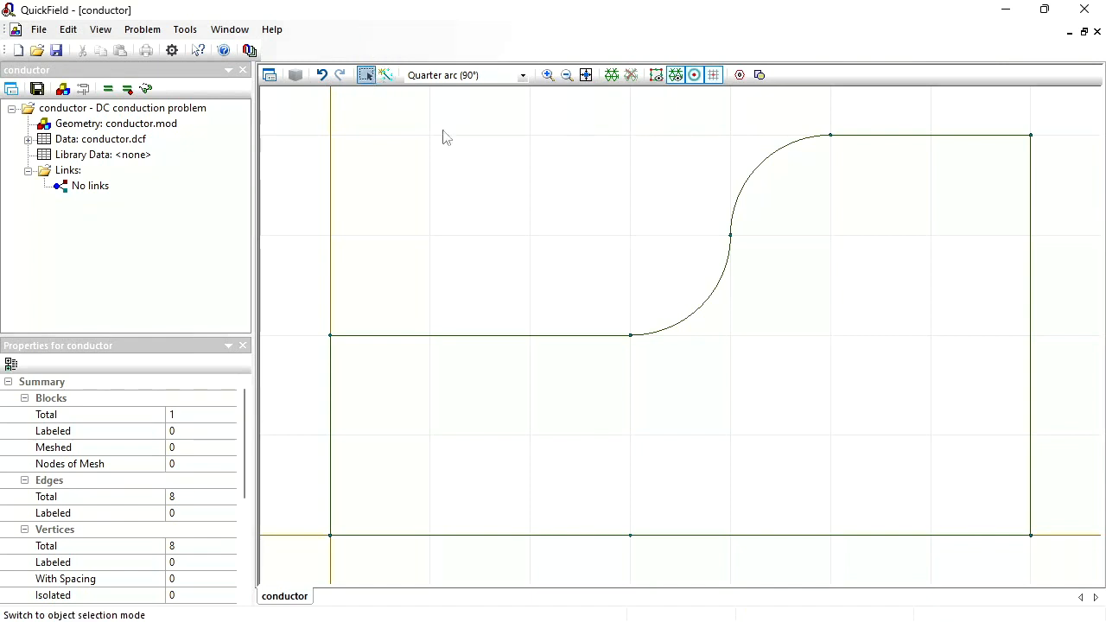
{"action": "left_click", "coordinate": [666, 400]}
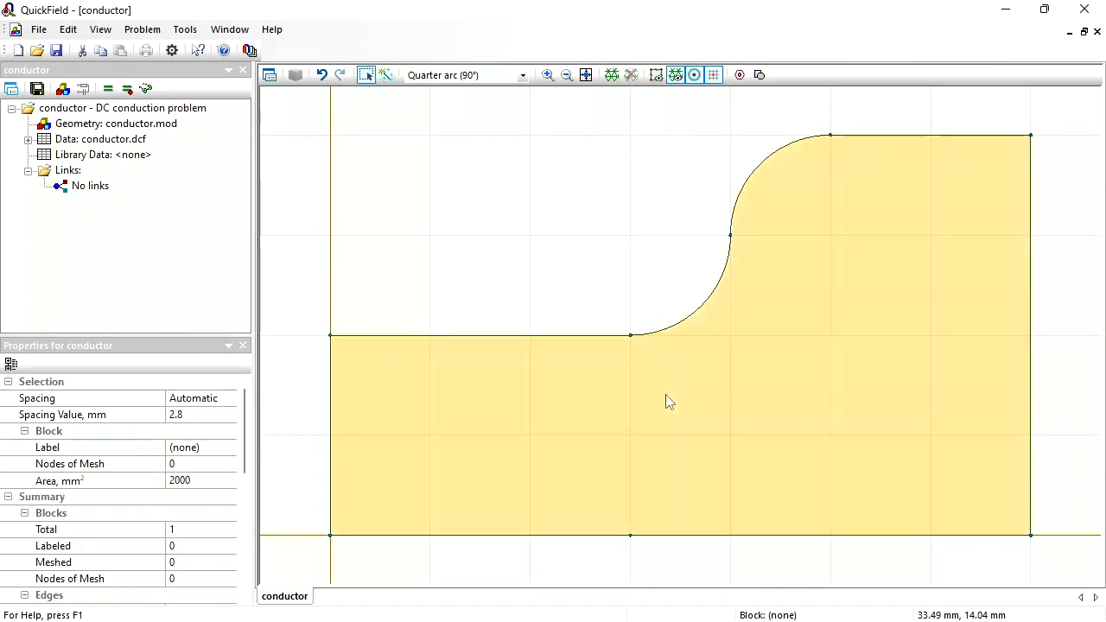
{"action": "left_click", "coordinate": [206, 451]}
{"action": "type", "text": "co"}
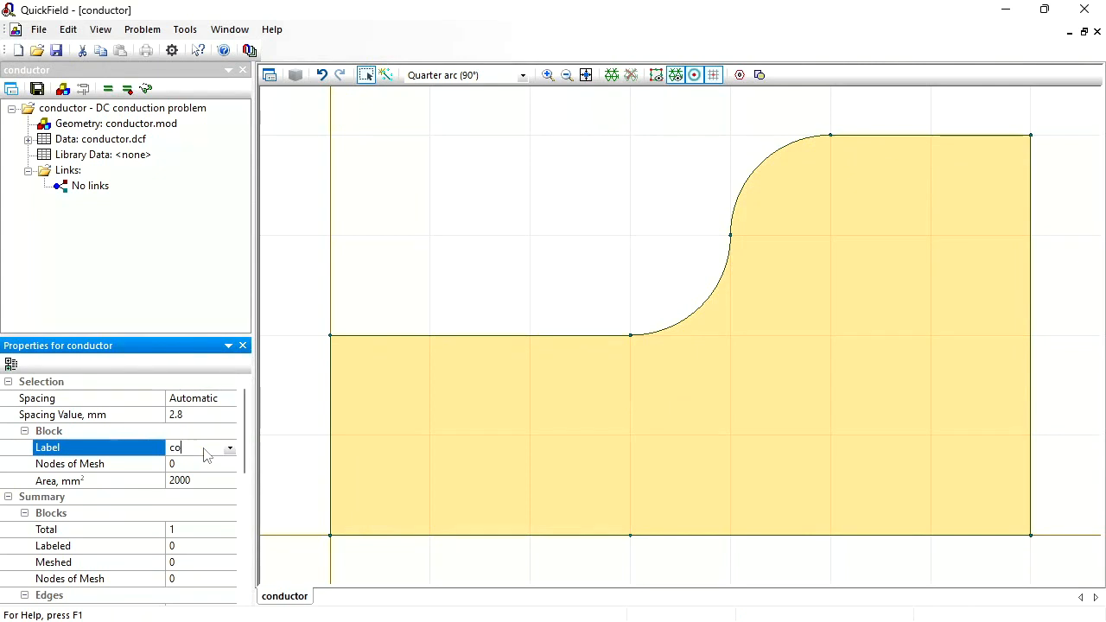
{"action": "type", "text": "nductor"}
{"action": "key", "text": "Return"}
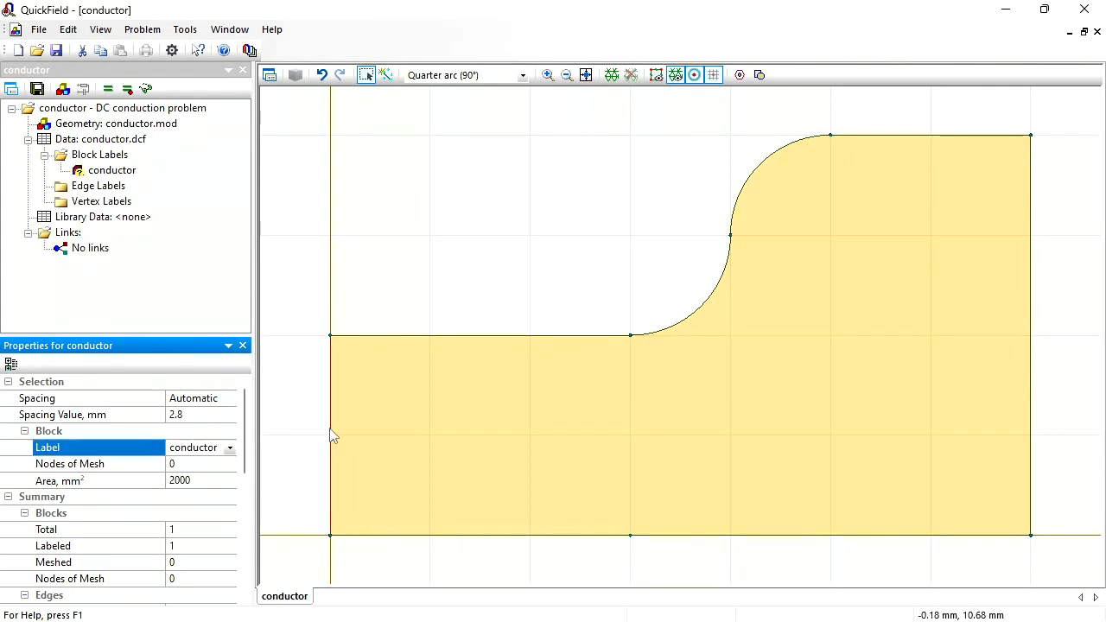
- Assign the label 0 to the conductor's left vertical edge
{"action": "left_click", "coordinate": [331, 436]}
{"action": "left_click", "coordinate": [200, 450]}
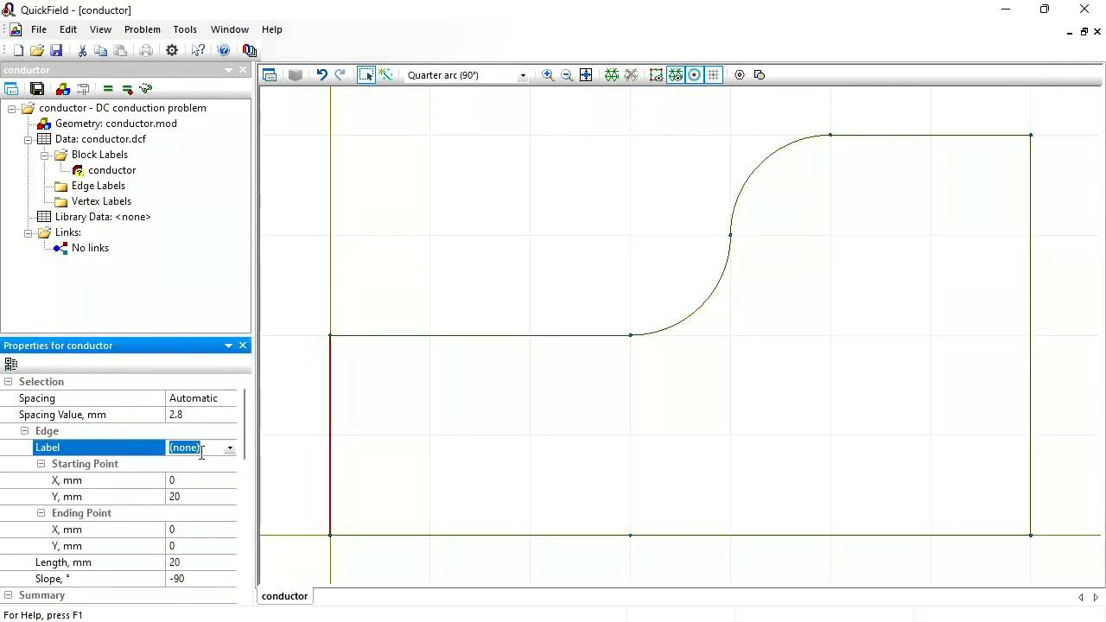
{"action": "type", "text": "0"}
{"action": "key", "text": "Return"}
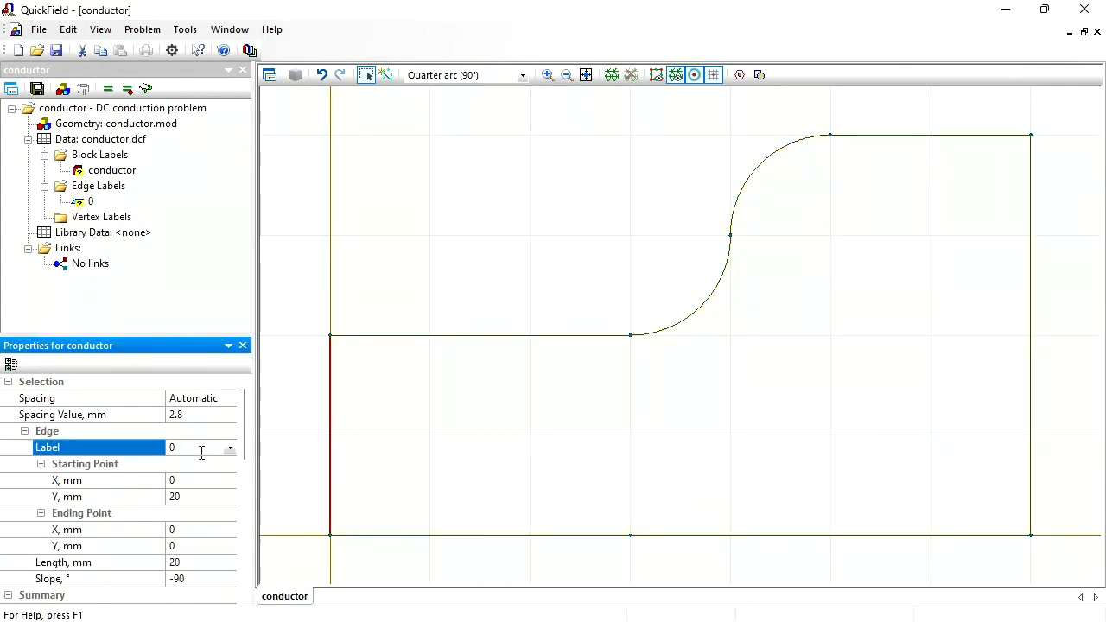
- Assign the label voltage to the conductor's right vertical edge
{"action": "left_click", "coordinate": [1030, 328]}
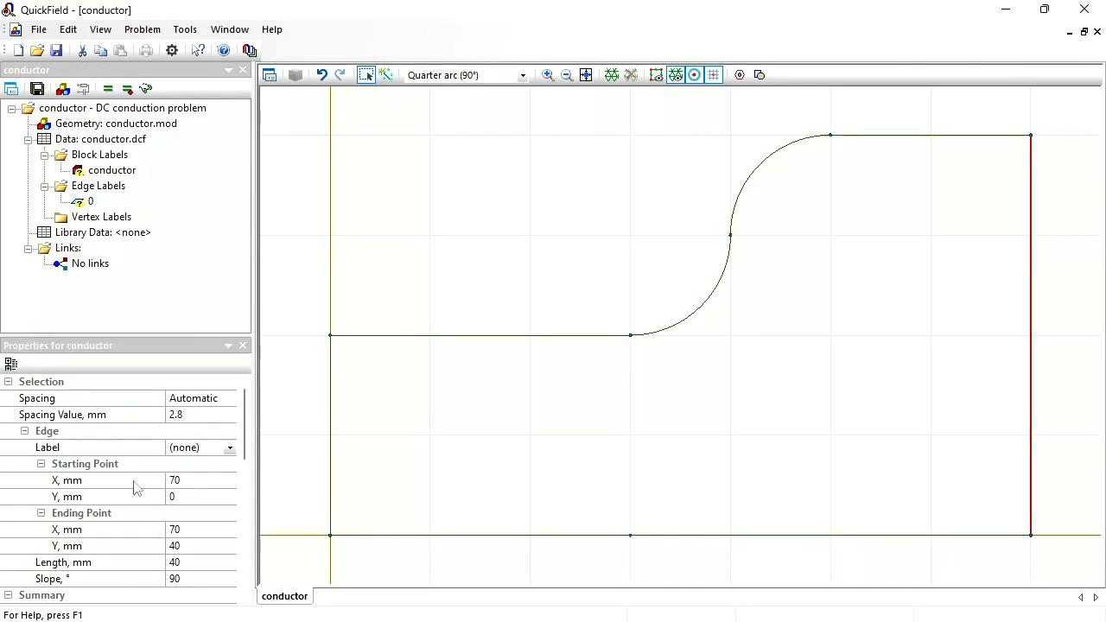
{"action": "left_click", "coordinate": [209, 451]}
{"action": "type", "text": "vol"}
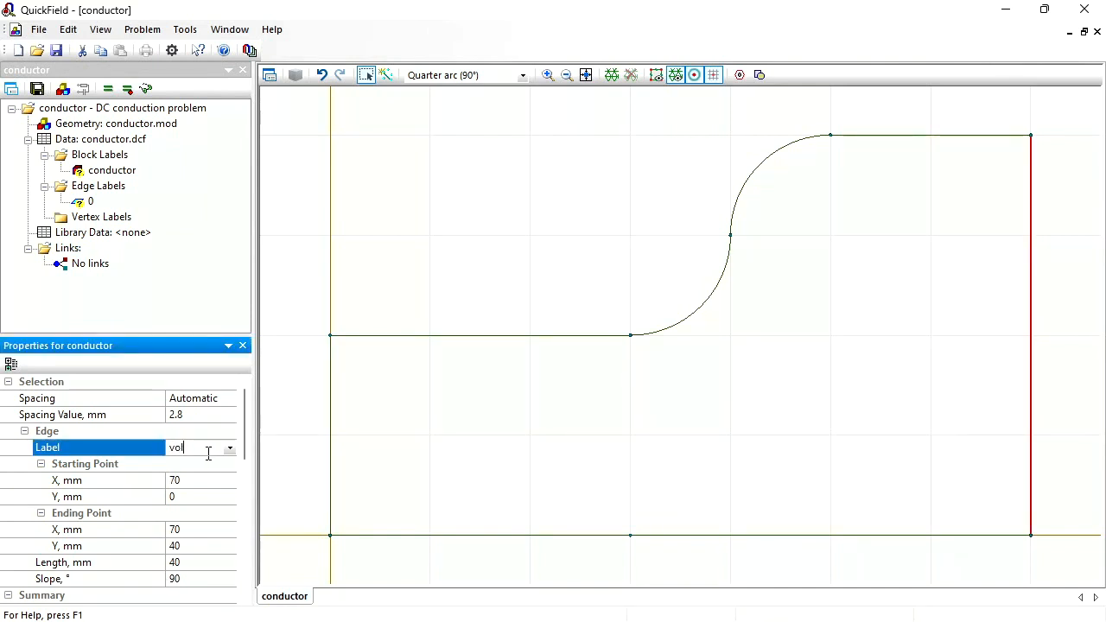
{"action": "type", "text": "tage"}
{"action": "key", "text": "Return"}
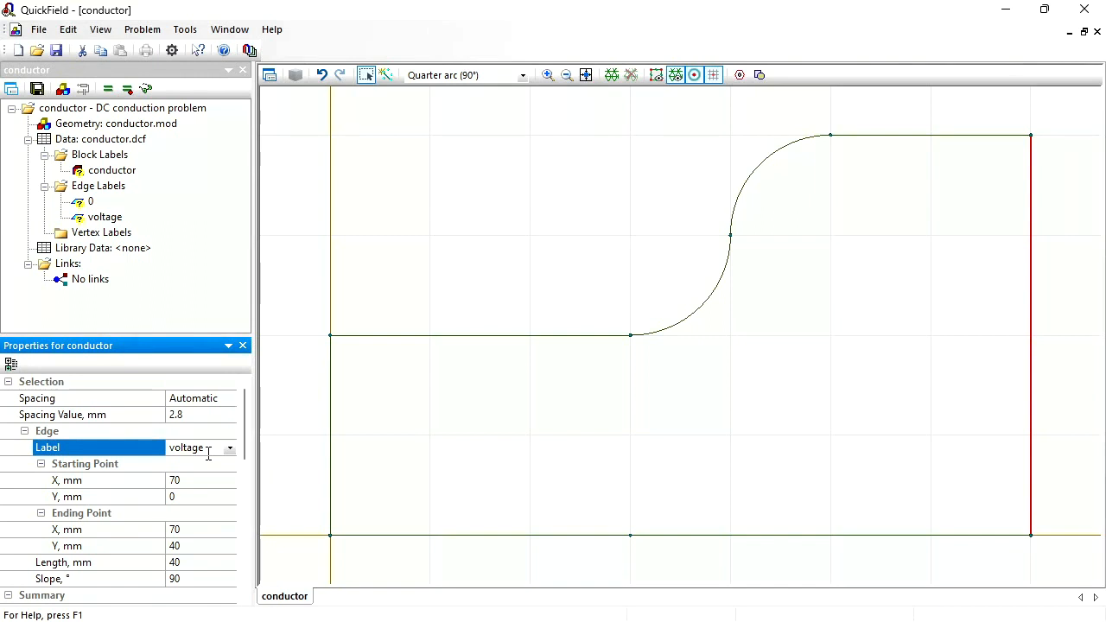
- Define a voltage boundary condition of 0 V for edge label 0
{"action": "left_click", "coordinate": [90, 202]}
{"action": "double_click", "coordinate": [90, 202]}
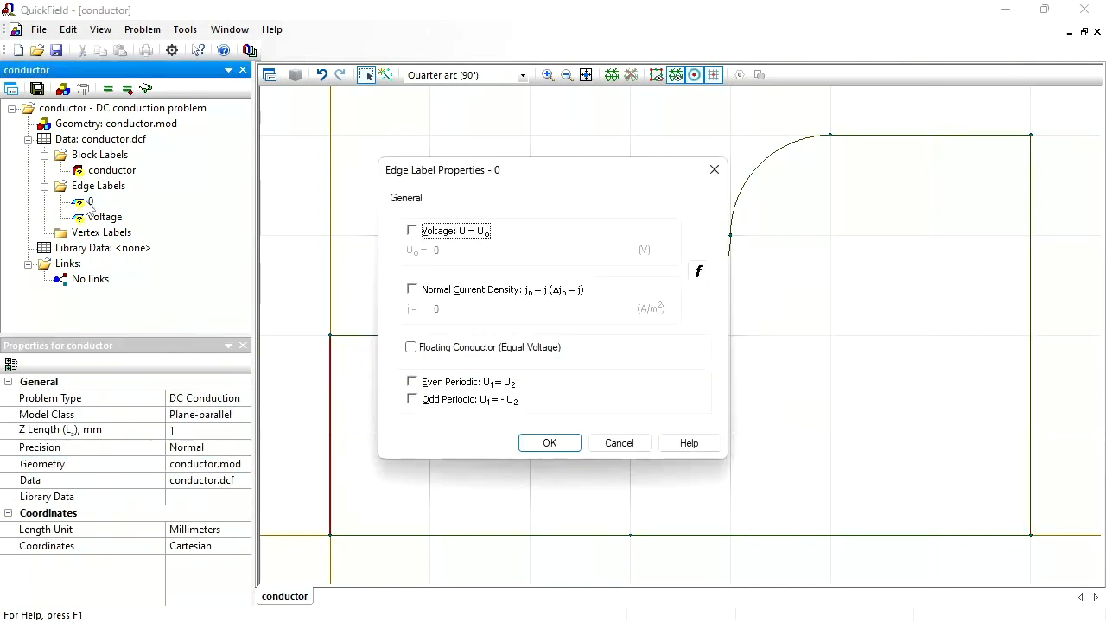
{"action": "left_click", "coordinate": [432, 232]}
{"action": "left_click", "coordinate": [544, 442]}
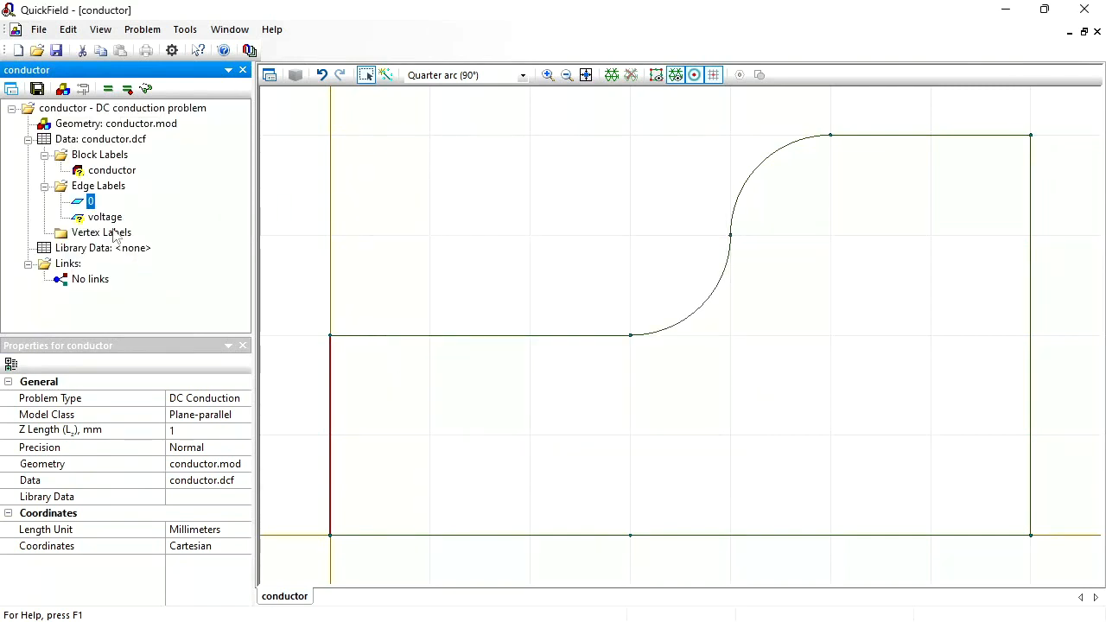
- Define a voltage boundary condition of 0.02 V for the edge label voltage
{"action": "left_click", "coordinate": [103, 218]}
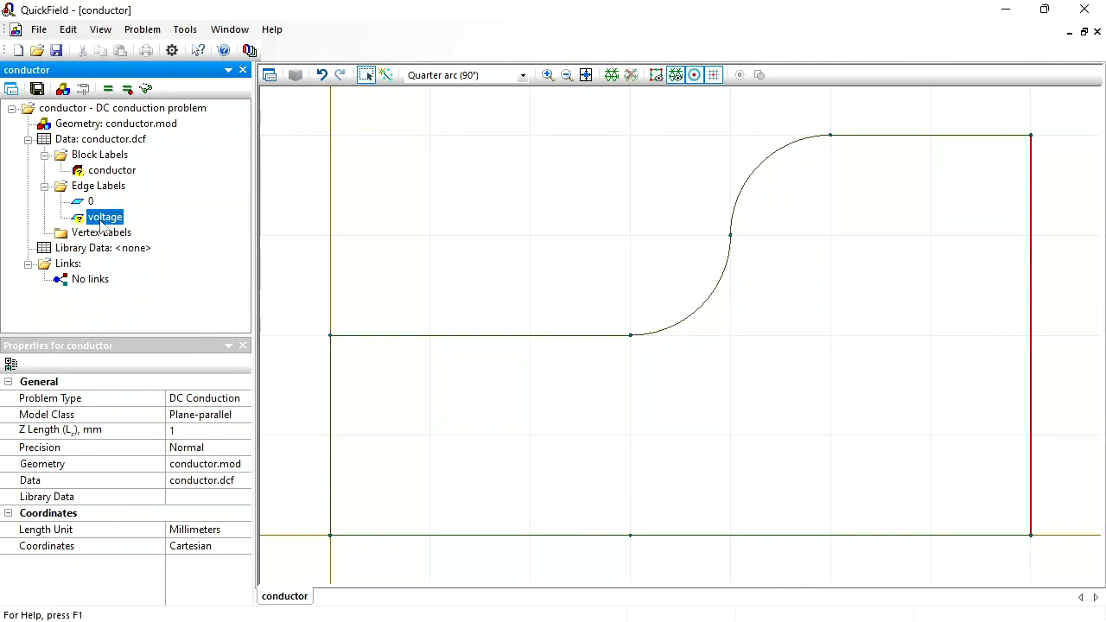
{"action": "double_click", "coordinate": [102, 219]}
{"action": "left_click", "coordinate": [436, 231]}
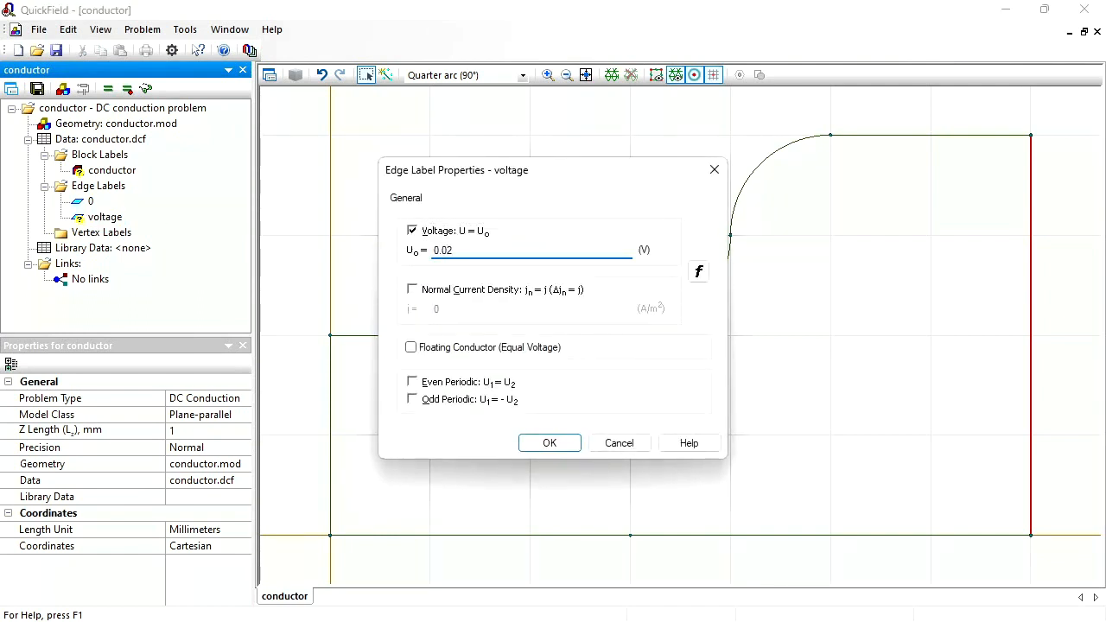
{"action": "key", "text": "Return"}
- Set the electrical conductivity of the block label conductor to 1e6 S/m
{"action": "left_click", "coordinate": [105, 173]}
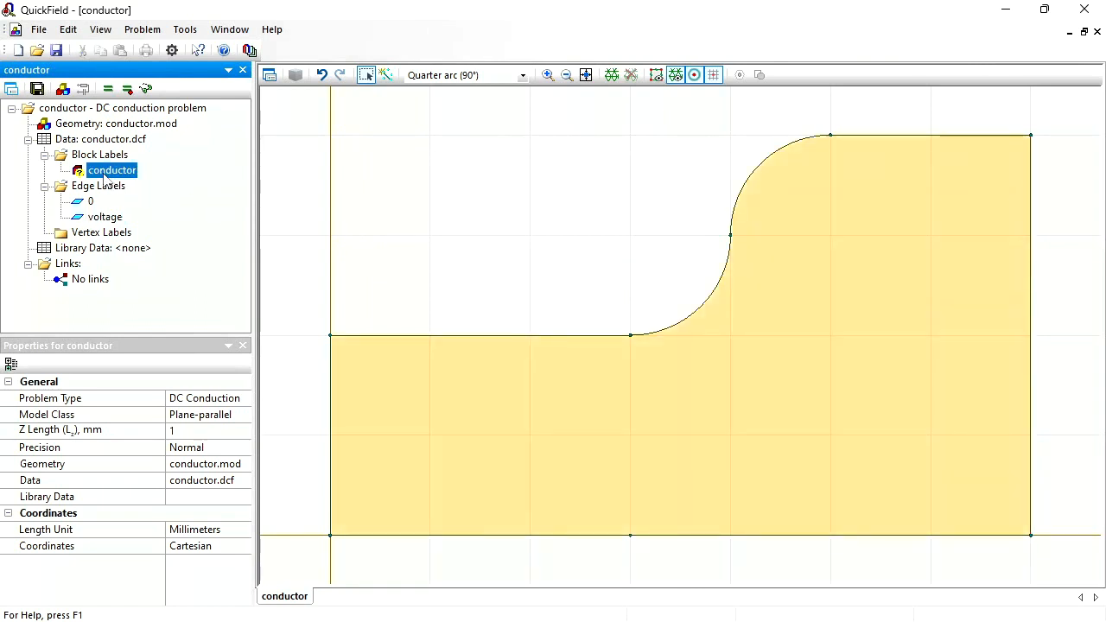
{"action": "double_click", "coordinate": [105, 172]}
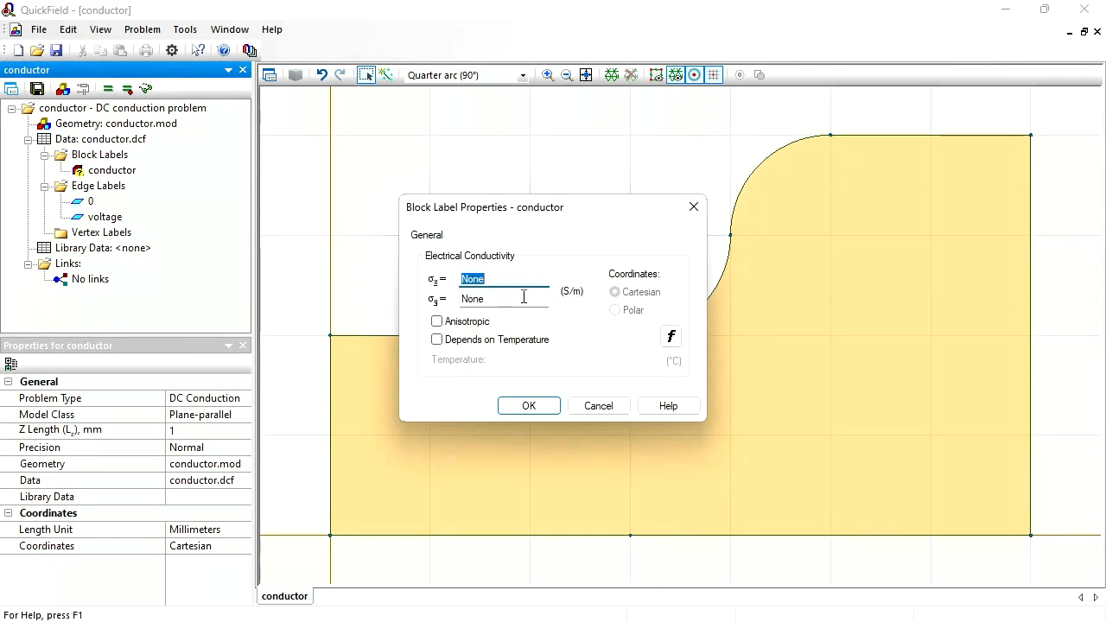
{"action": "type", "text": "1e6"}
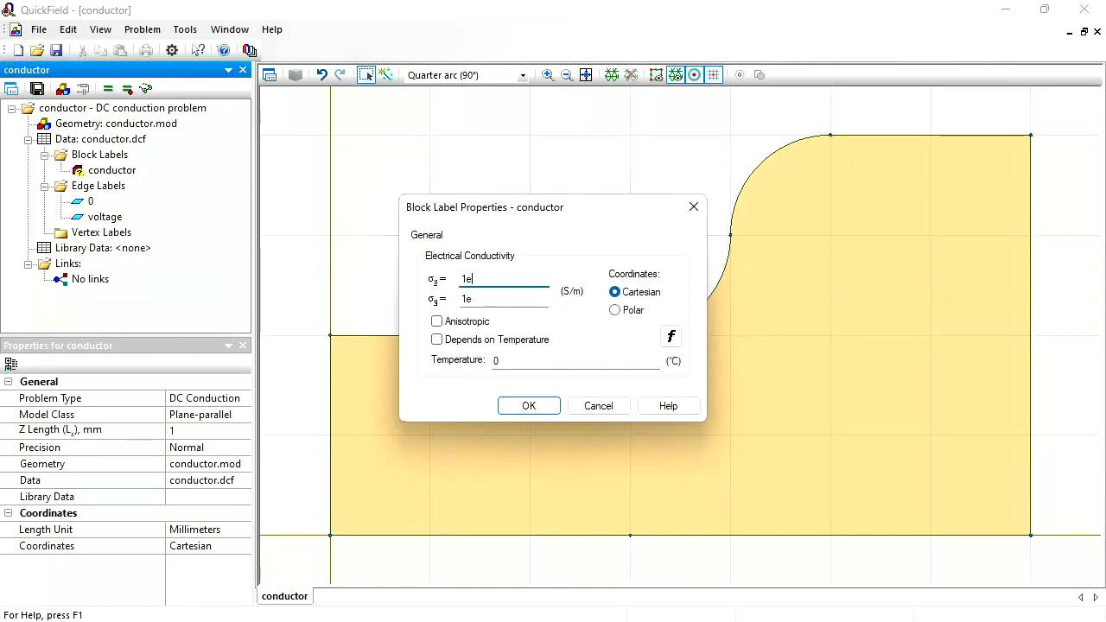
{"action": "left_click", "coordinate": [530, 407]}
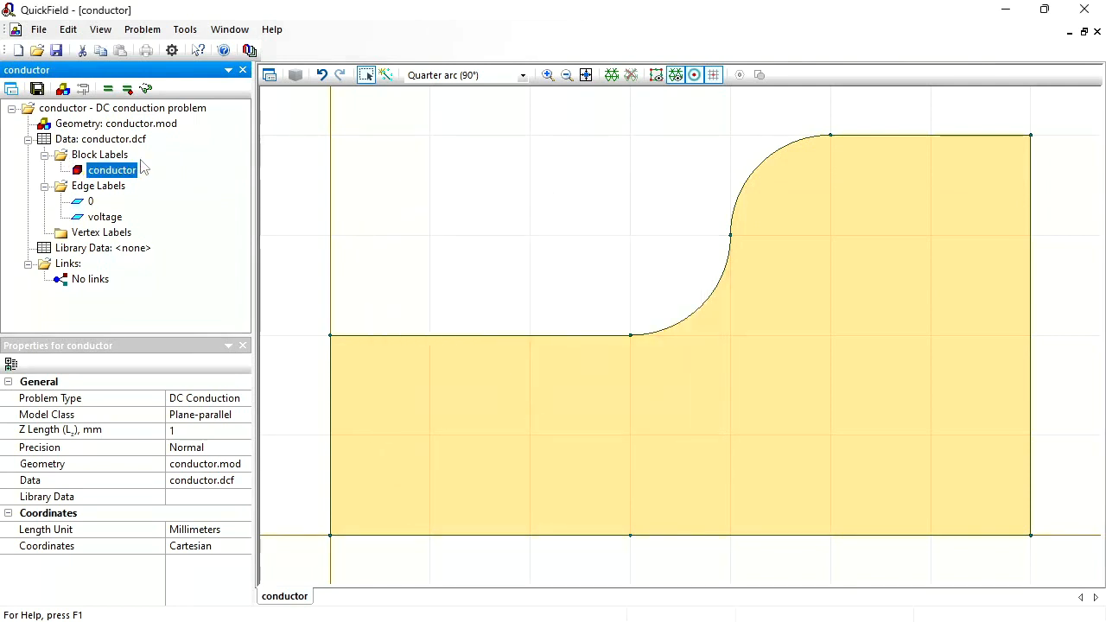
- Build the finite element mesh for the conductor geometry and save the problem
{"action": "left_click", "coordinate": [610, 76]}
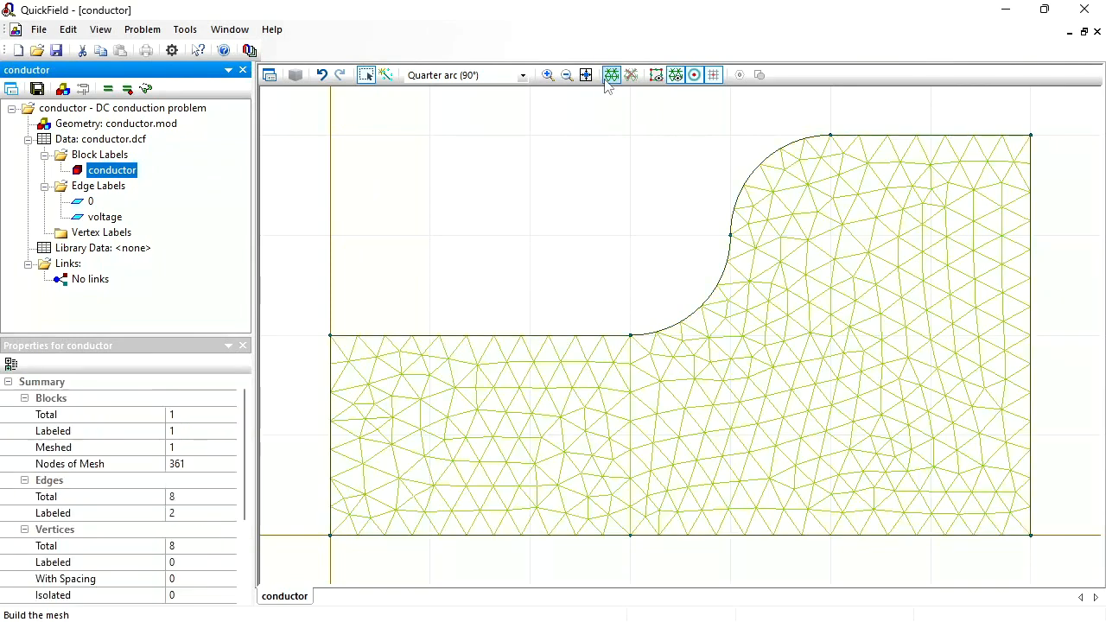
{"action": "left_click", "coordinate": [36, 89]}
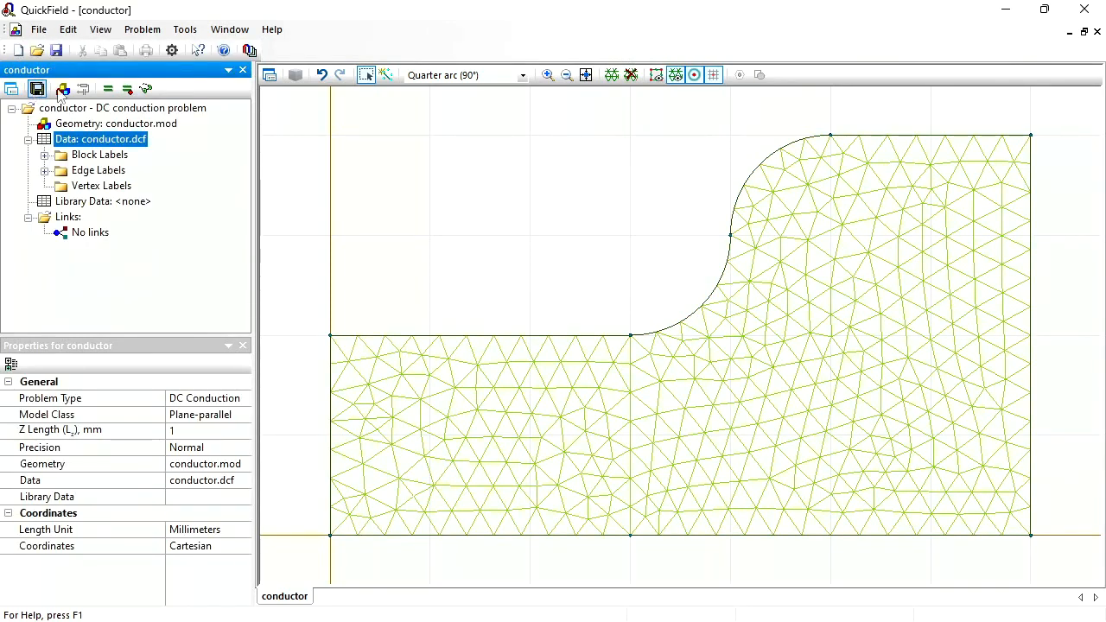
- Solve the DC conduction problem and open its field picture
{"action": "left_click", "coordinate": [105, 93]}
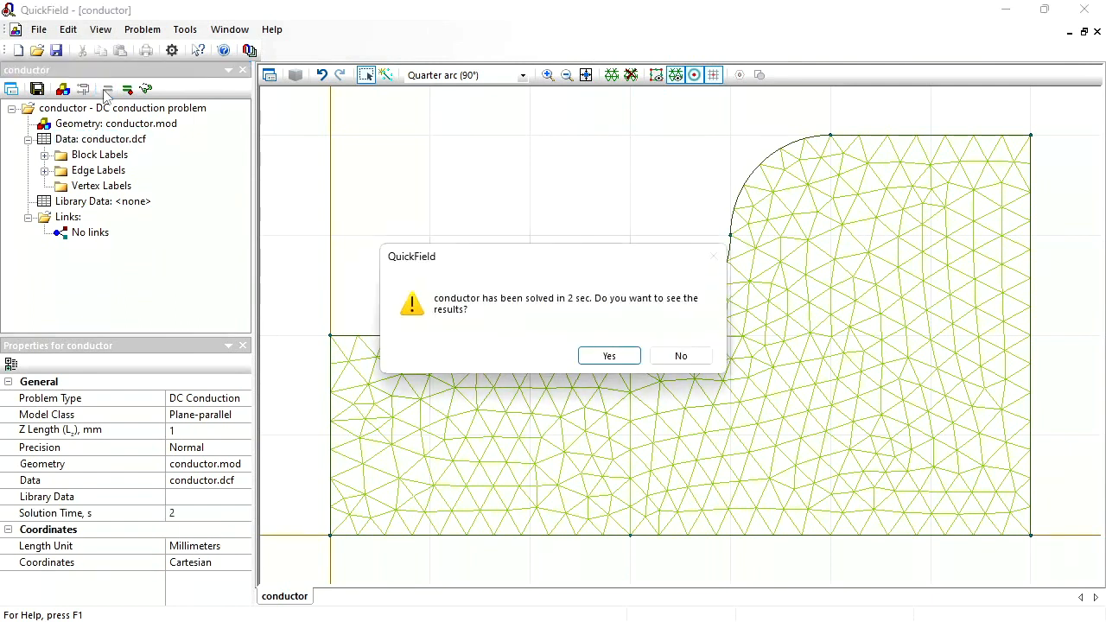
{"action": "left_click", "coordinate": [609, 361]}
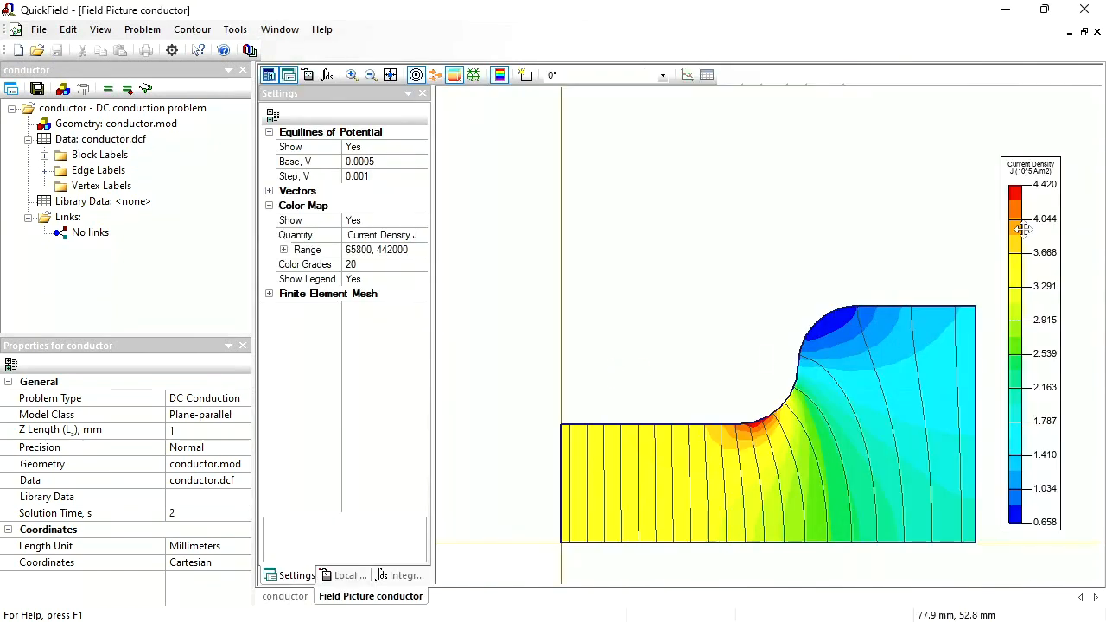
- Widen the field picture's color legend and change the color map quantity to Joule Heat Q
{"action": "left_click_drag", "start_coordinate": [1000, 231], "coordinate": [983, 231]}
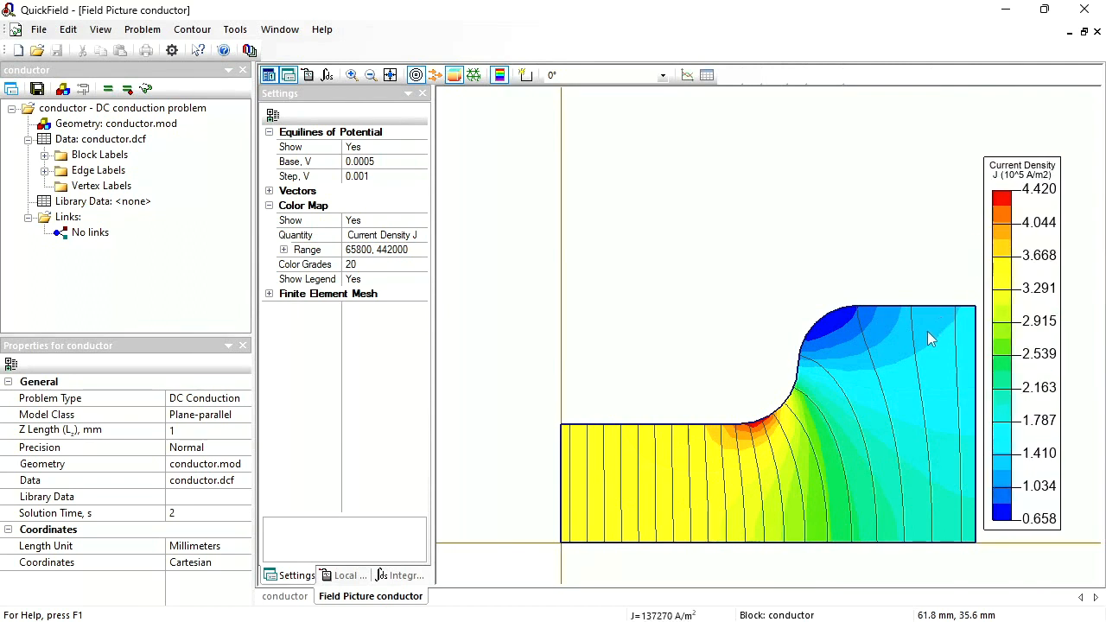
{"action": "left_click", "coordinate": [422, 236]}
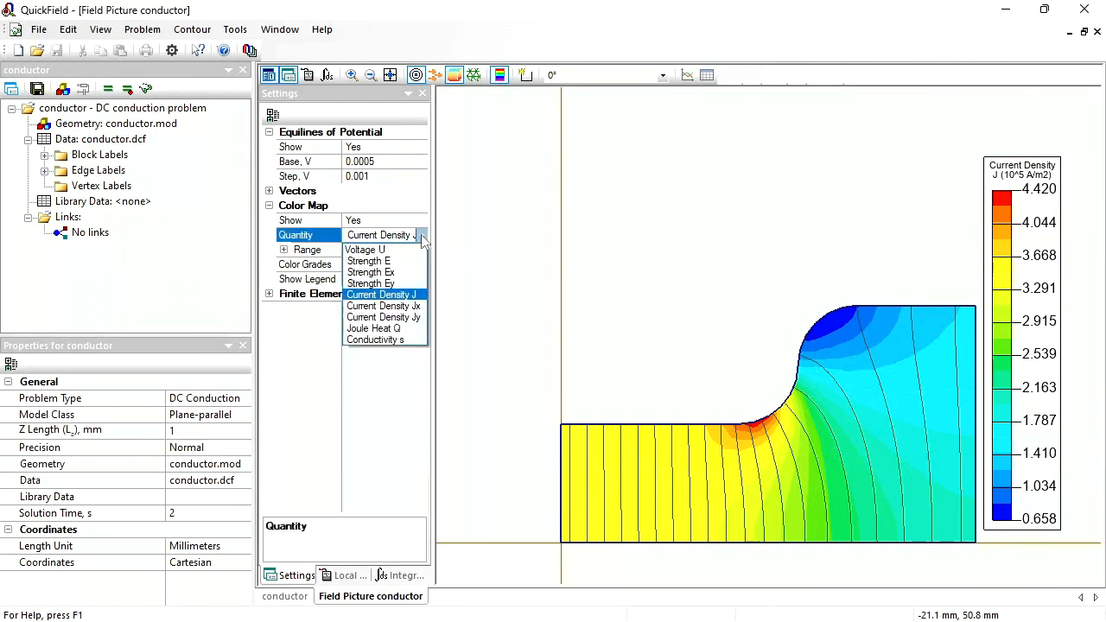
{"action": "left_click", "coordinate": [395, 330]}
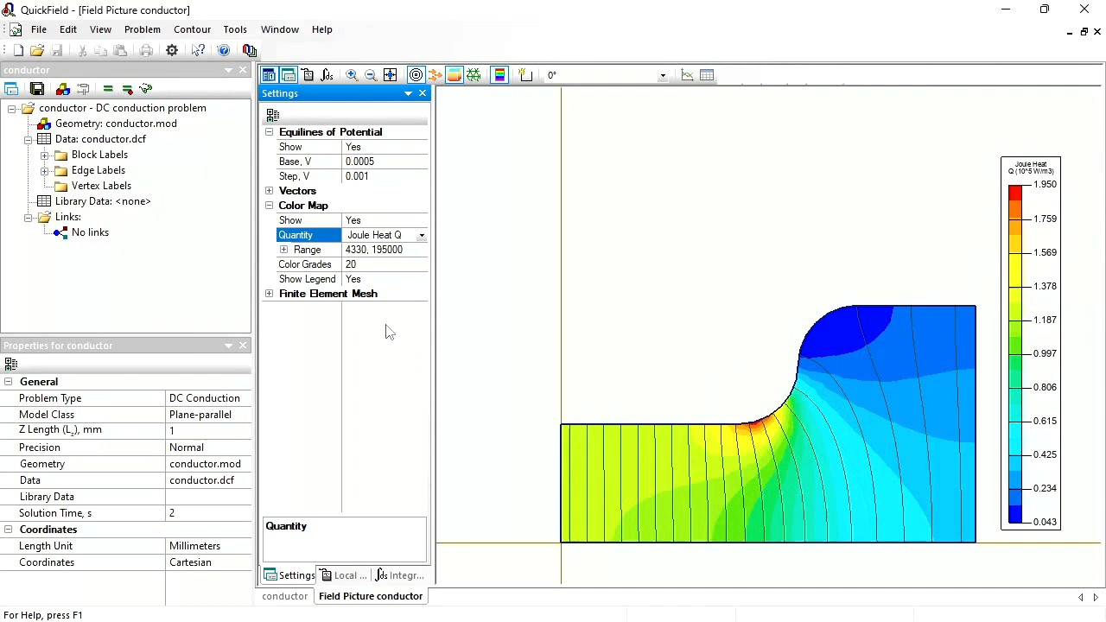
- Start a new problem named conductor_T in C:\temp\webinar with the Steady-State Heat Transfer problem type
{"action": "left_click", "coordinate": [17, 52]}
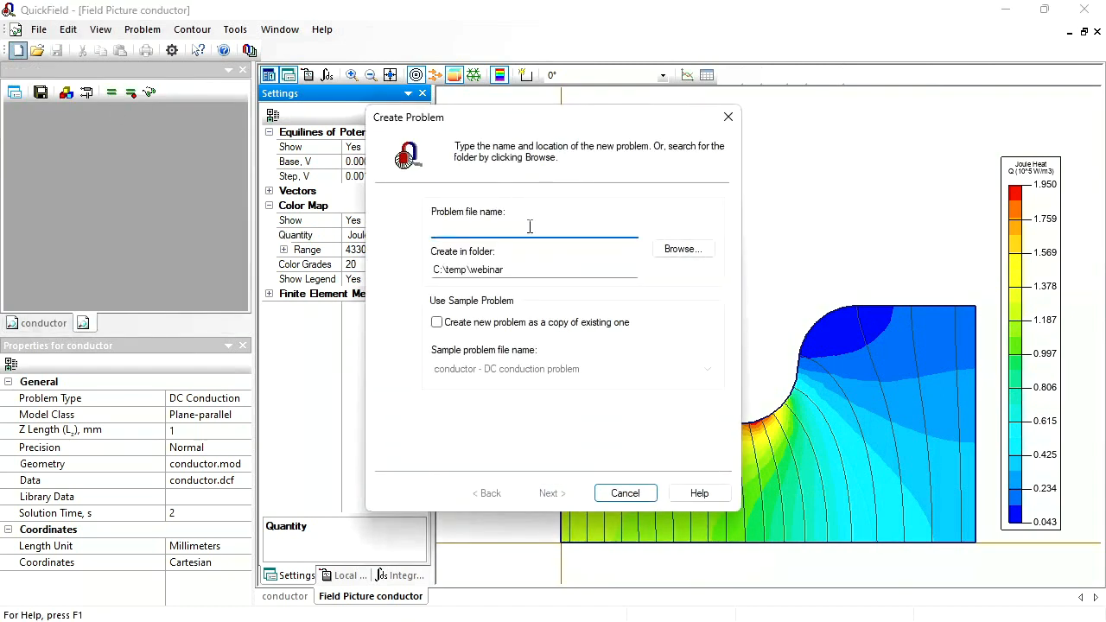
{"action": "type", "text": "conductor_T"}
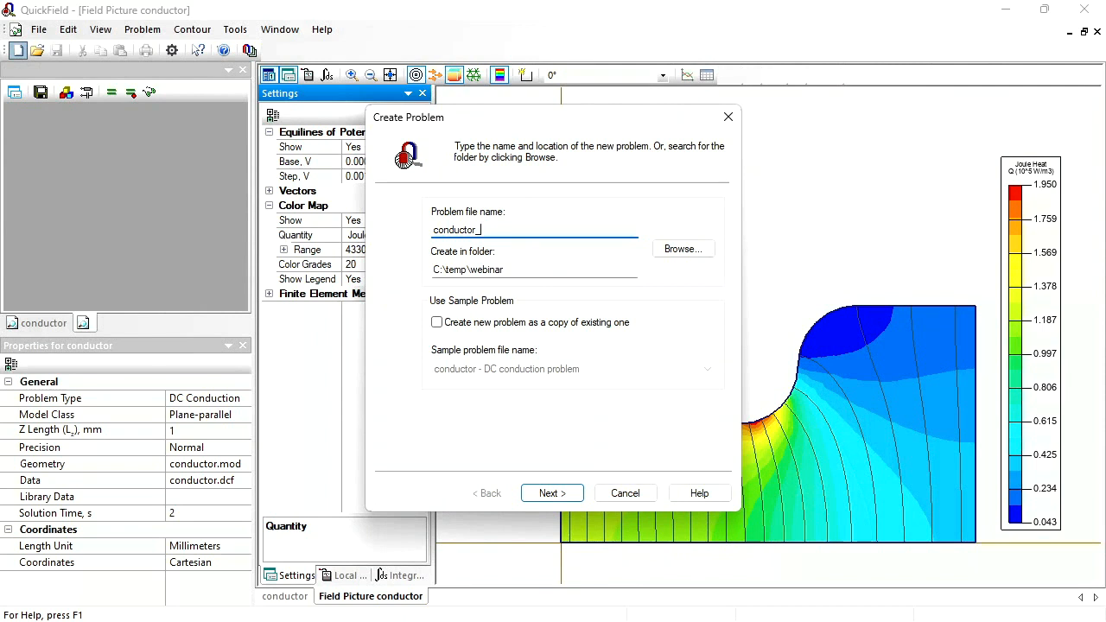
{"action": "left_click", "coordinate": [550, 493]}
{"action": "left_click", "coordinate": [586, 213]}
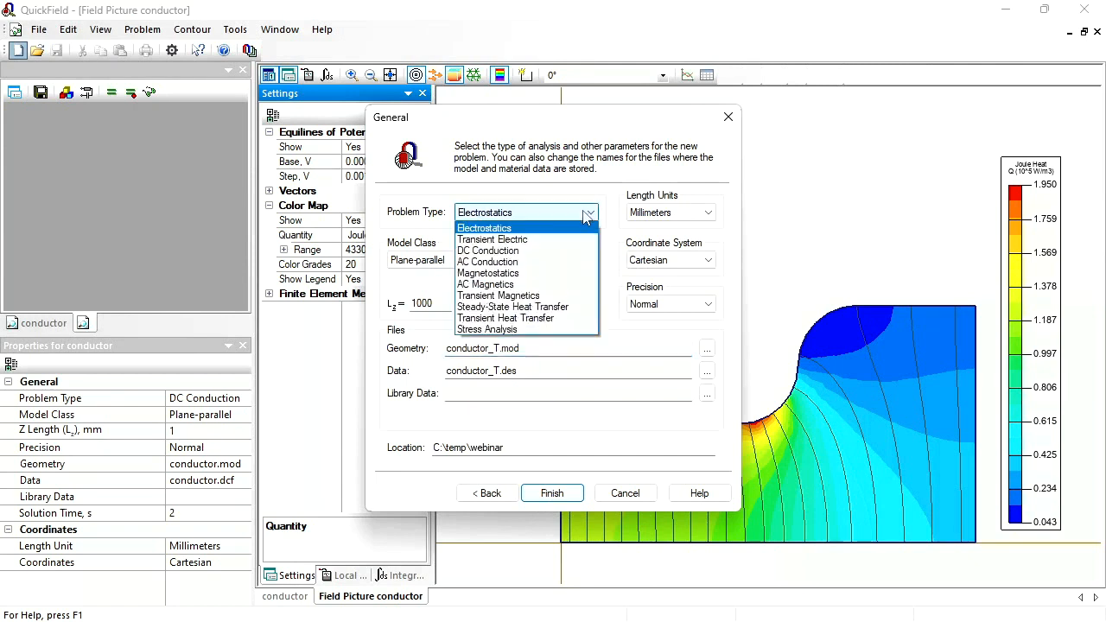
{"action": "left_click", "coordinate": [558, 307]}
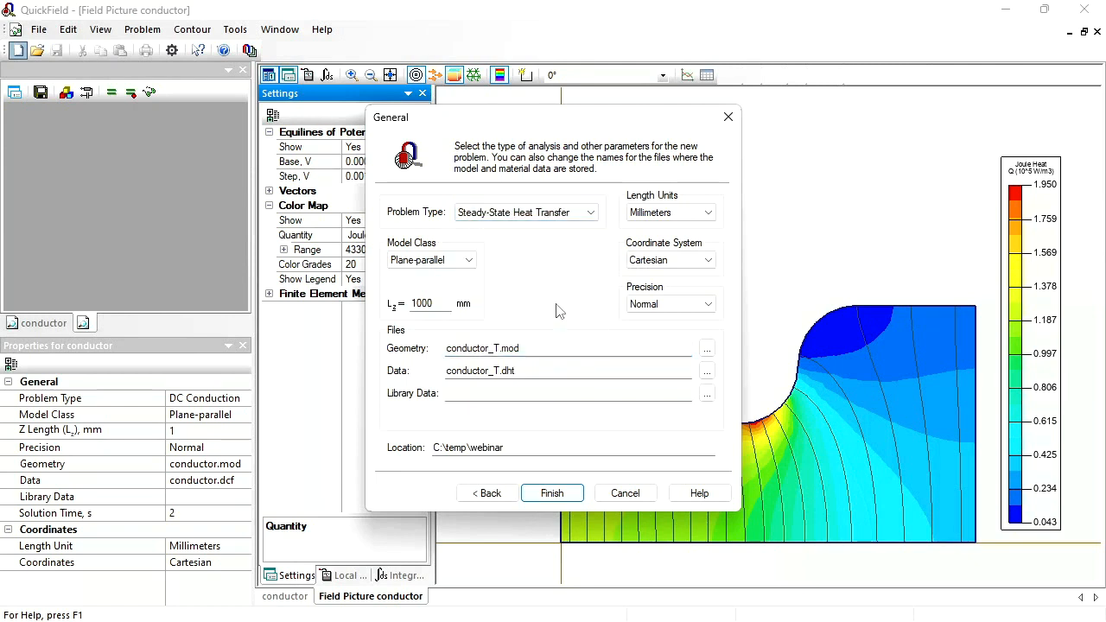
- Set the new problem's model class to 3D Extrusion, reuse conductor.mod as its geometry, and create the problem
{"action": "left_click", "coordinate": [468, 265]}
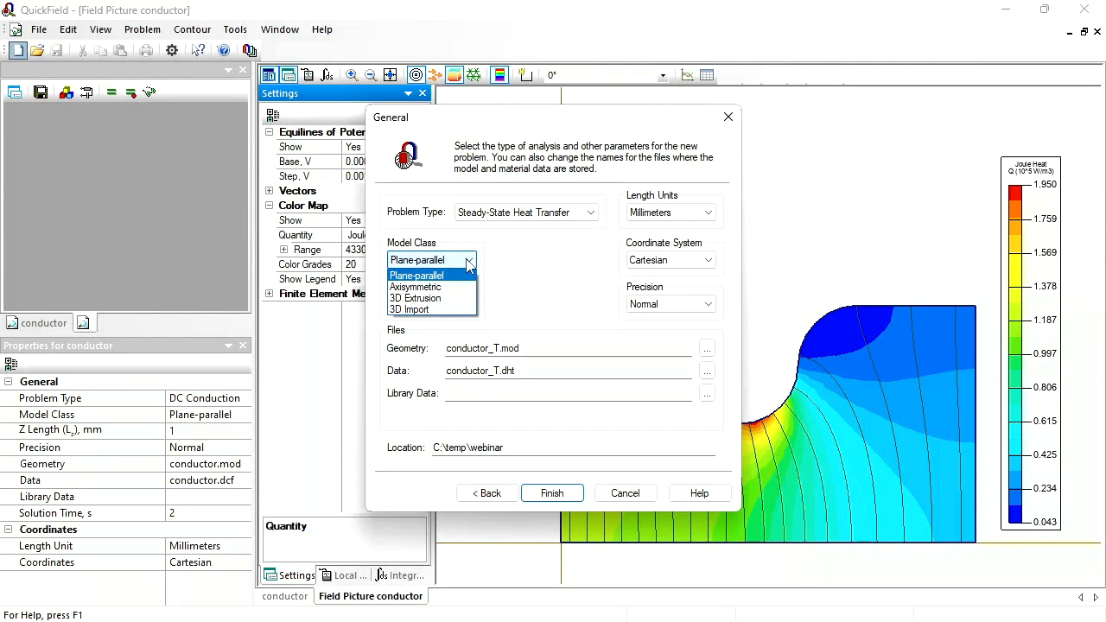
{"action": "left_click", "coordinate": [436, 301]}
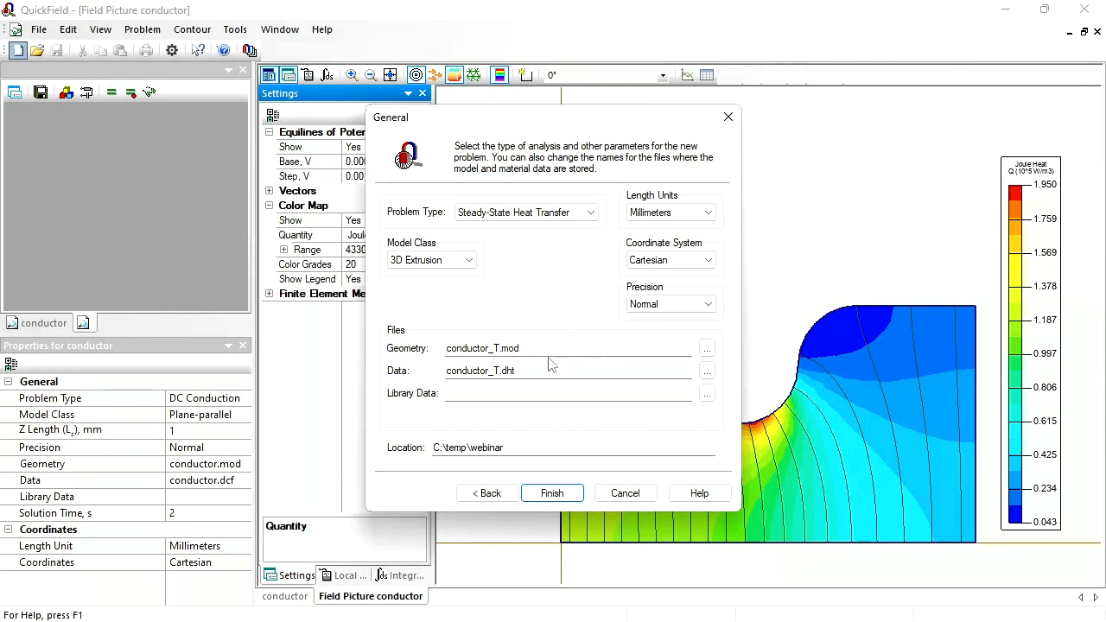
{"action": "left_click", "coordinate": [706, 349]}
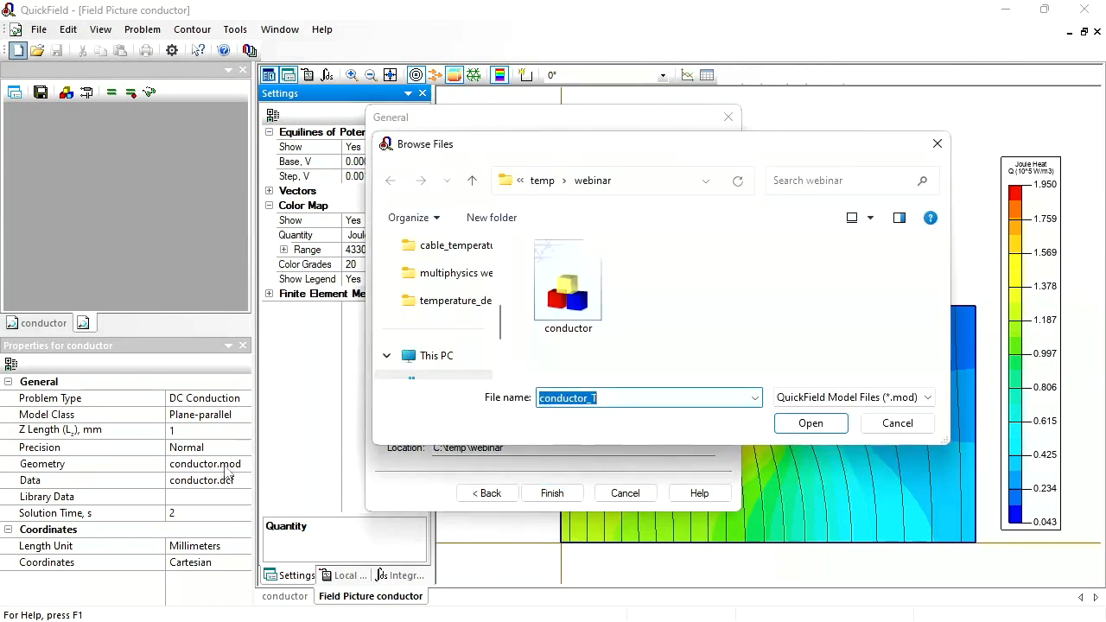
{"action": "left_click", "coordinate": [559, 315]}
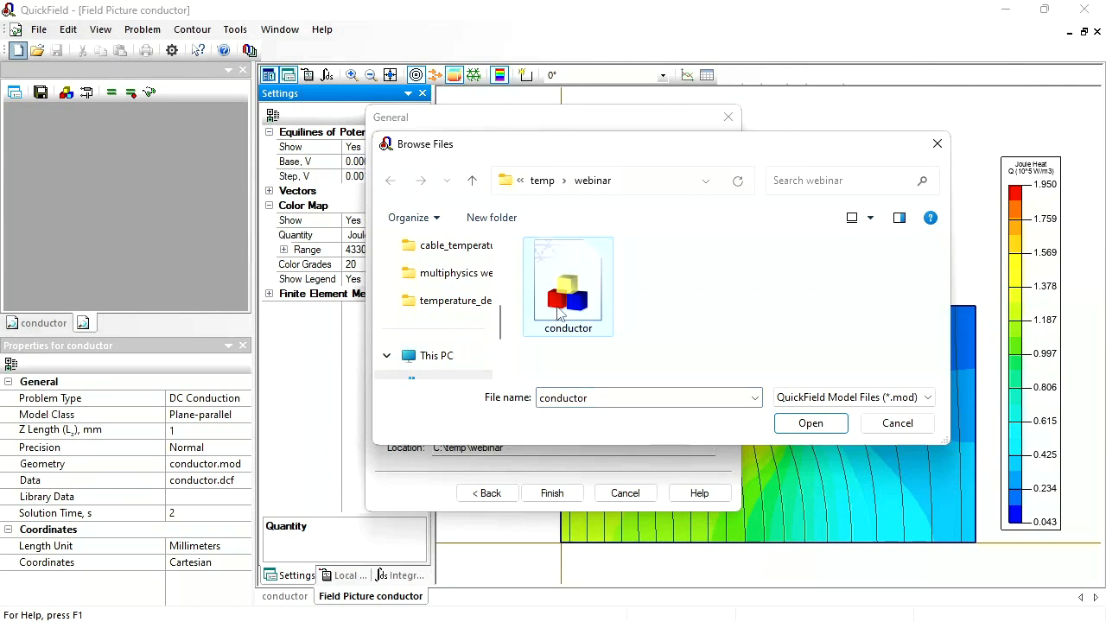
{"action": "left_click", "coordinate": [799, 431]}
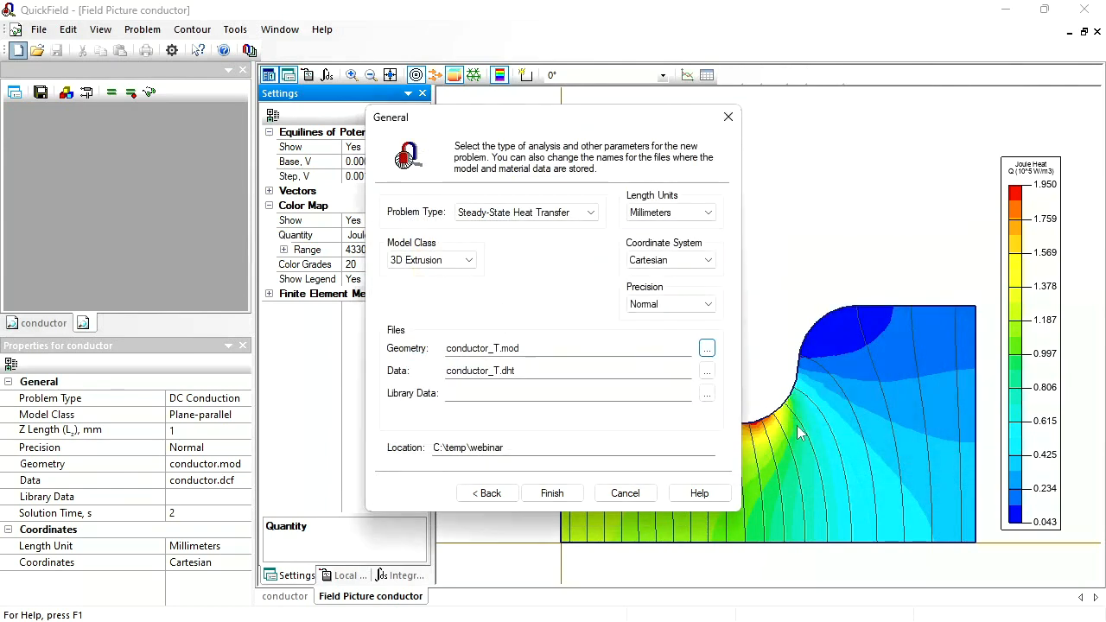
{"action": "left_click", "coordinate": [564, 495]}
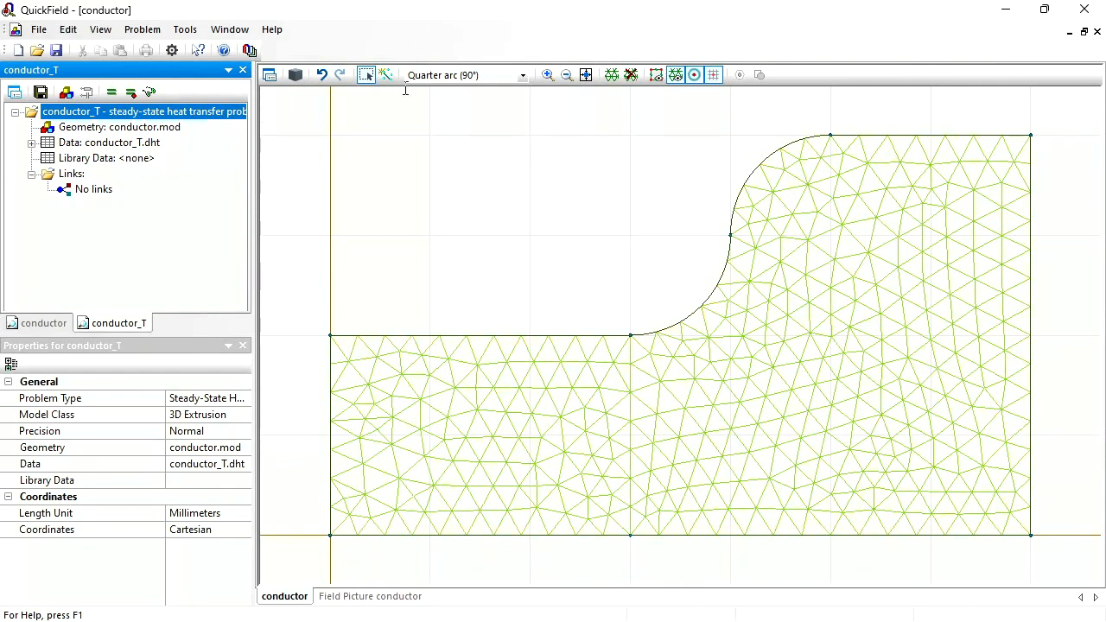
- Set the upper extrusion level of the conductor block to 1 mm
{"action": "left_click", "coordinate": [451, 370]}
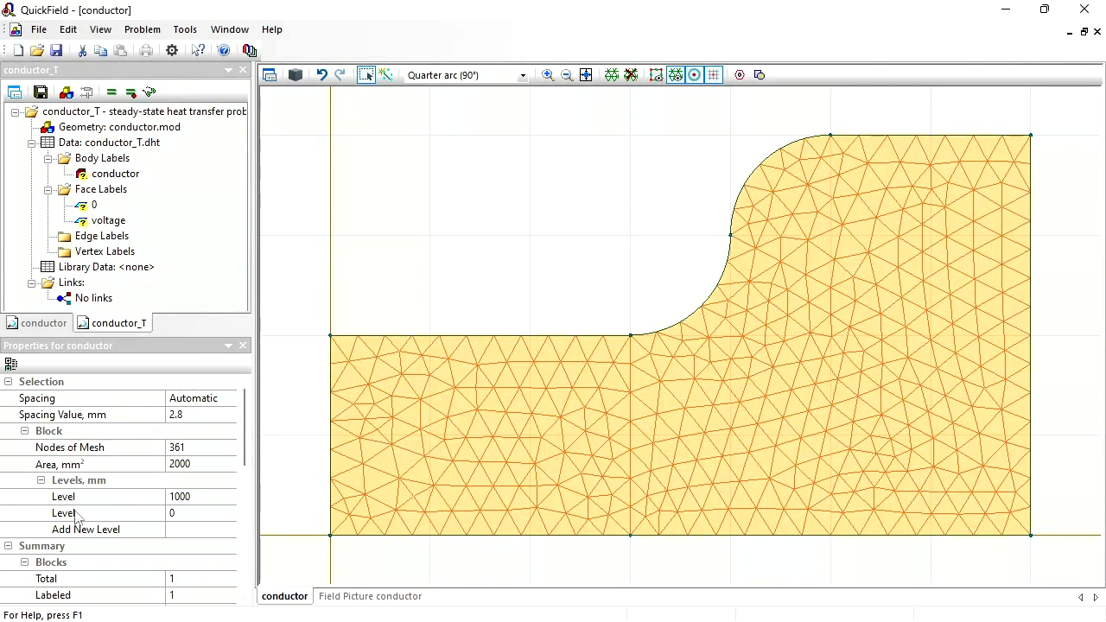
{"action": "left_click", "coordinate": [196, 498]}
{"action": "left_click", "coordinate": [197, 496]}
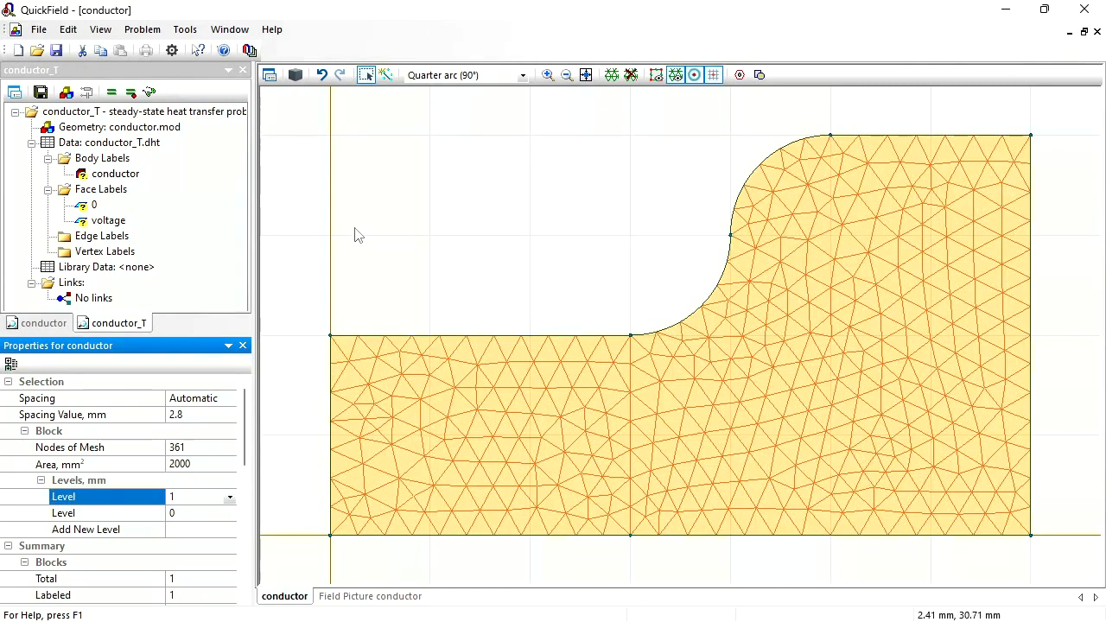
- Show the extruded geometry in 3D and select the whole conductor body through its top face
{"action": "left_click", "coordinate": [296, 76]}
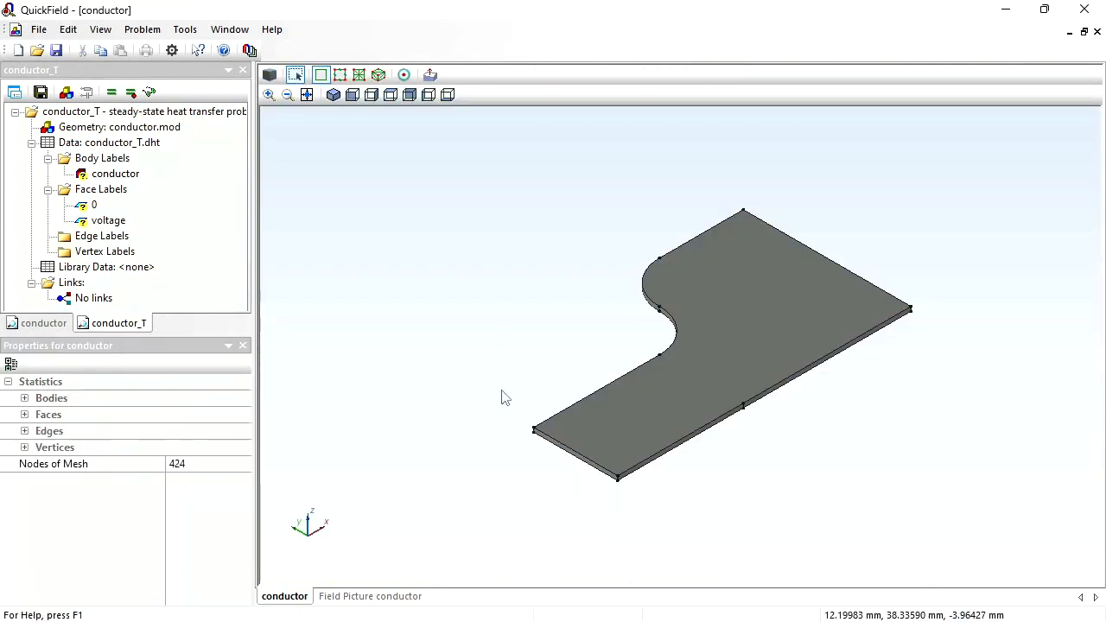
{"action": "left_click_drag", "start_coordinate": [506, 397], "coordinate": [462, 386]}
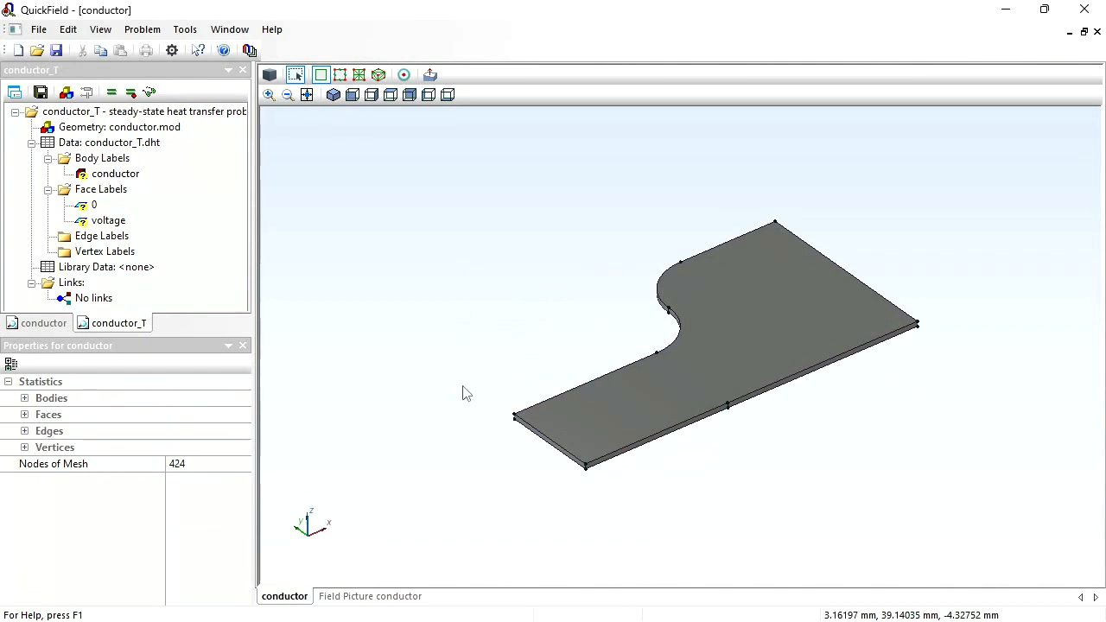
{"action": "left_click", "coordinate": [776, 317]}
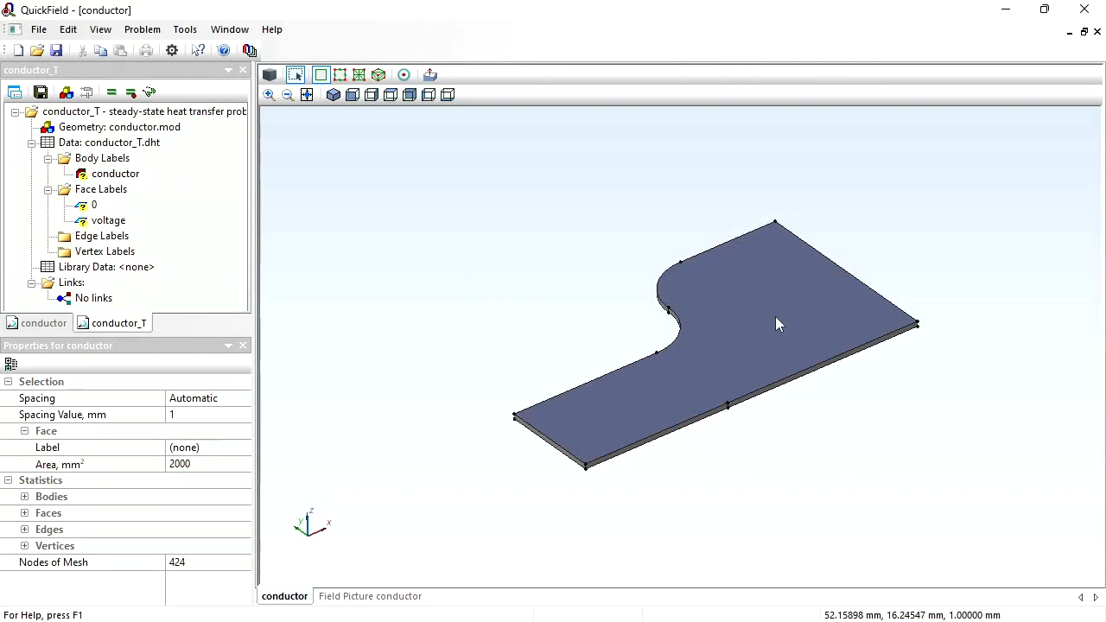
{"action": "left_click_drag", "start_coordinate": [789, 489], "coordinate": [735, 350]}
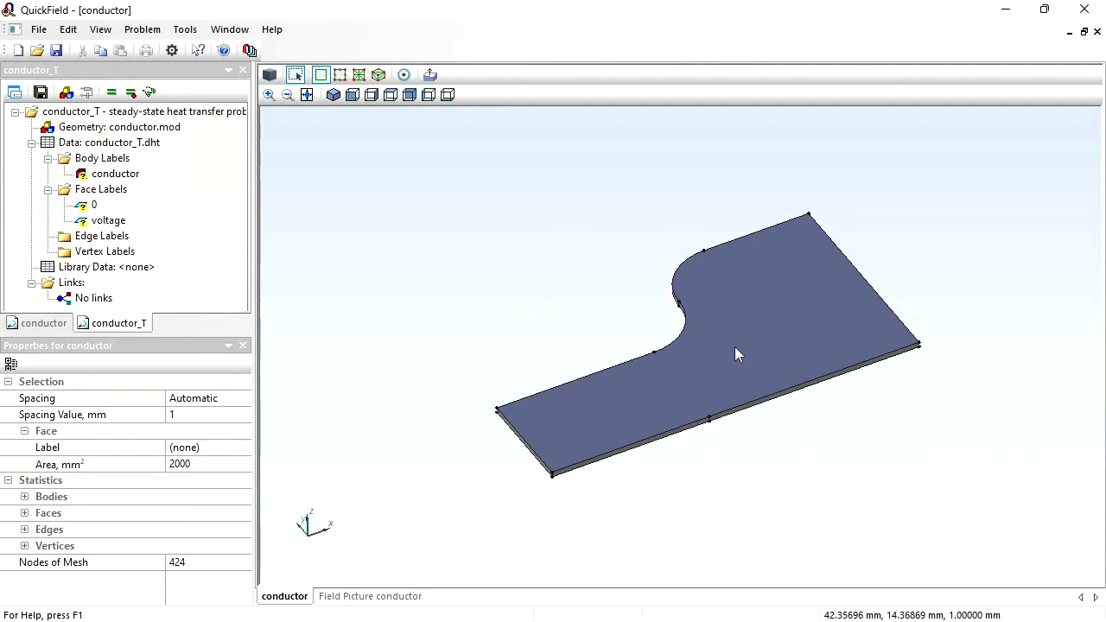
{"action": "left_click", "coordinate": [735, 349]}
{"action": "left_click_drag", "start_coordinate": [773, 486], "coordinate": [793, 476]}
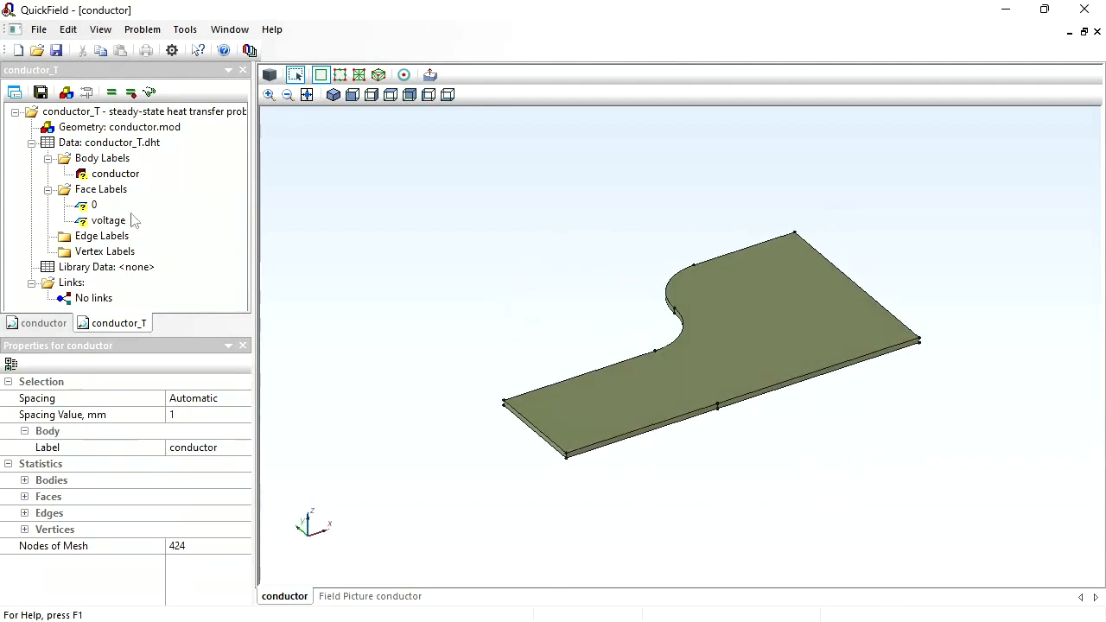
- Set the thermal conductivity of the body label conductor to 50 W/K·m
{"action": "double_click", "coordinate": [101, 176]}
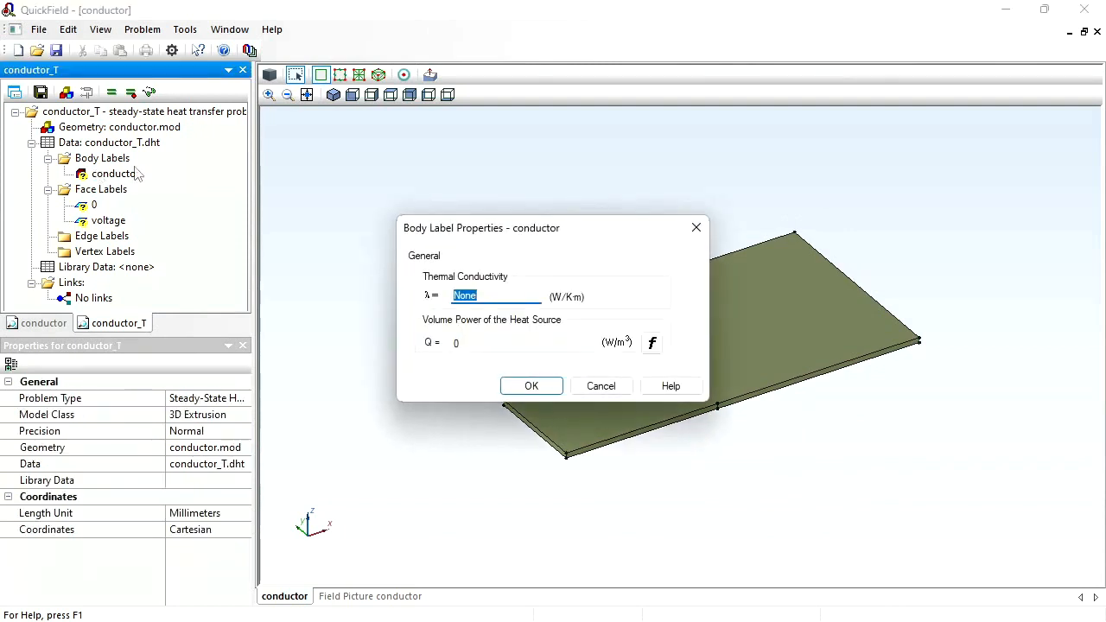
{"action": "type", "text": "50"}
{"action": "left_click", "coordinate": [533, 387]}
- Select the upper and lower flat faces of the extruded conductor plate
{"action": "left_click_drag", "start_coordinate": [706, 516], "coordinate": [585, 542]}
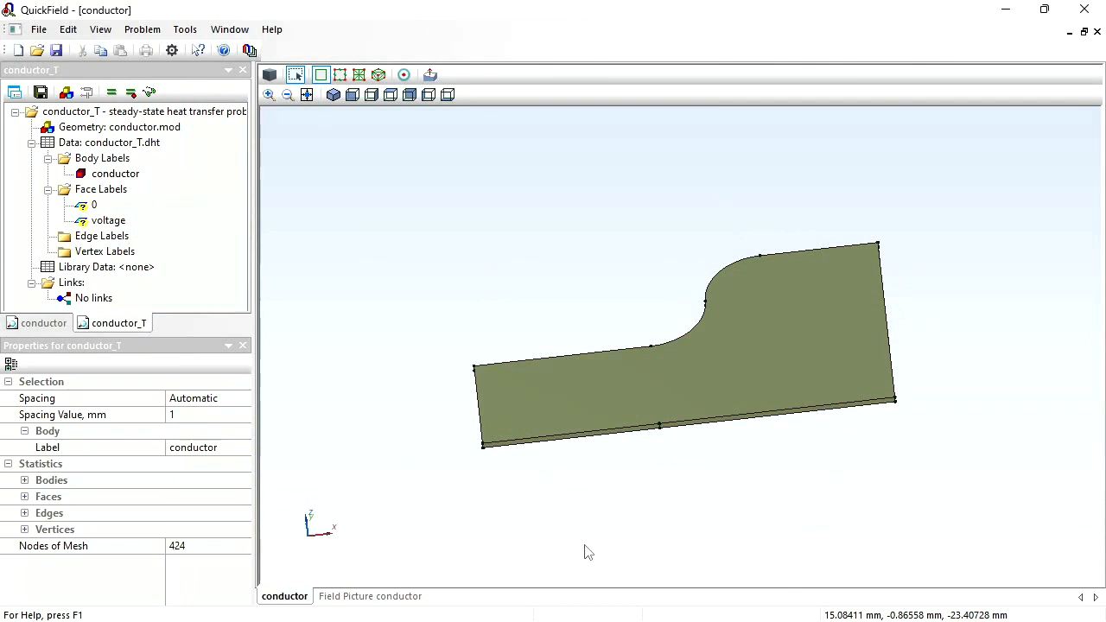
{"action": "left_click_drag", "start_coordinate": [415, 424], "coordinate": [474, 410]}
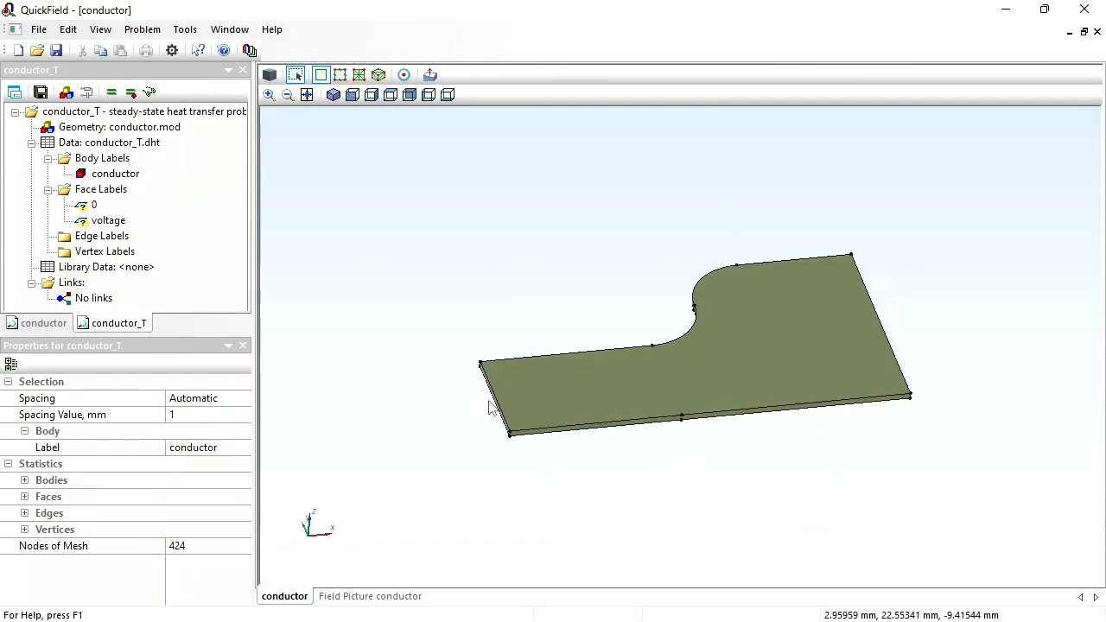
{"action": "left_click_drag", "start_coordinate": [698, 474], "coordinate": [701, 323]}
{"action": "left_click", "coordinate": [733, 344]}
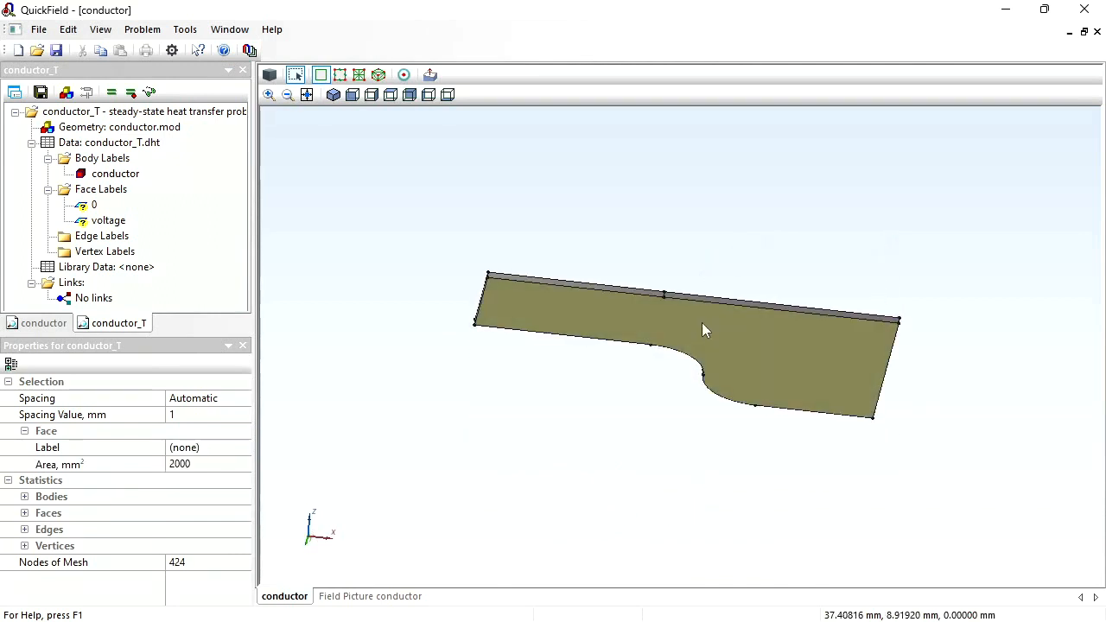
{"action": "left_click", "coordinate": [702, 323], "text": "ctrl"}
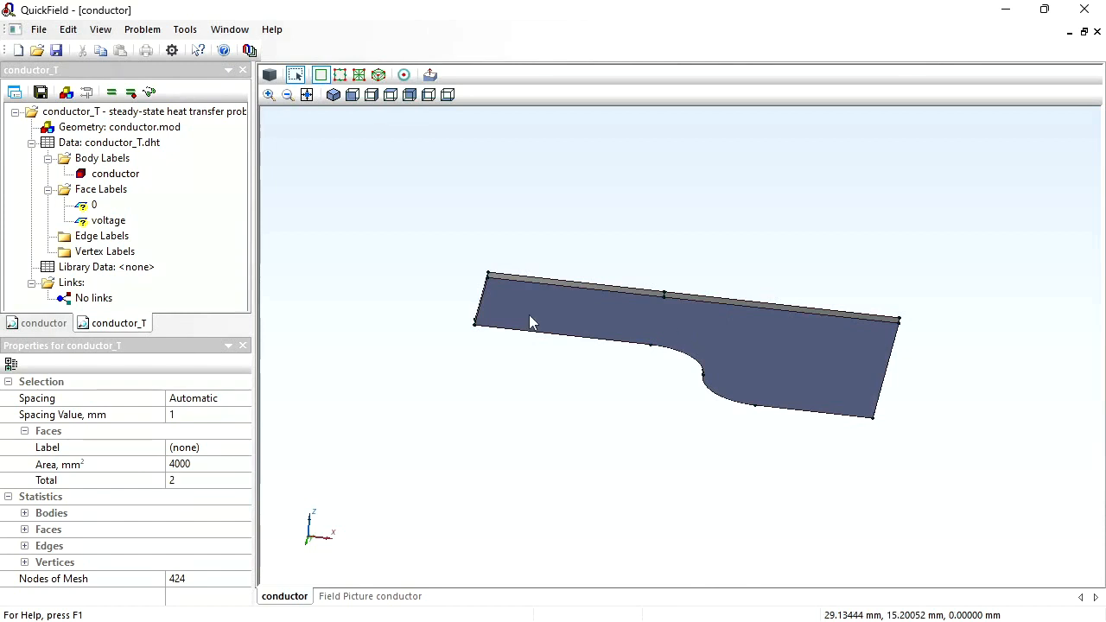
- Select the entire conductor, and exclude its two narrow end faces, on the short and the wide side, from the selection
{"action": "left_click_drag", "start_coordinate": [397, 210], "coordinate": [982, 472]}
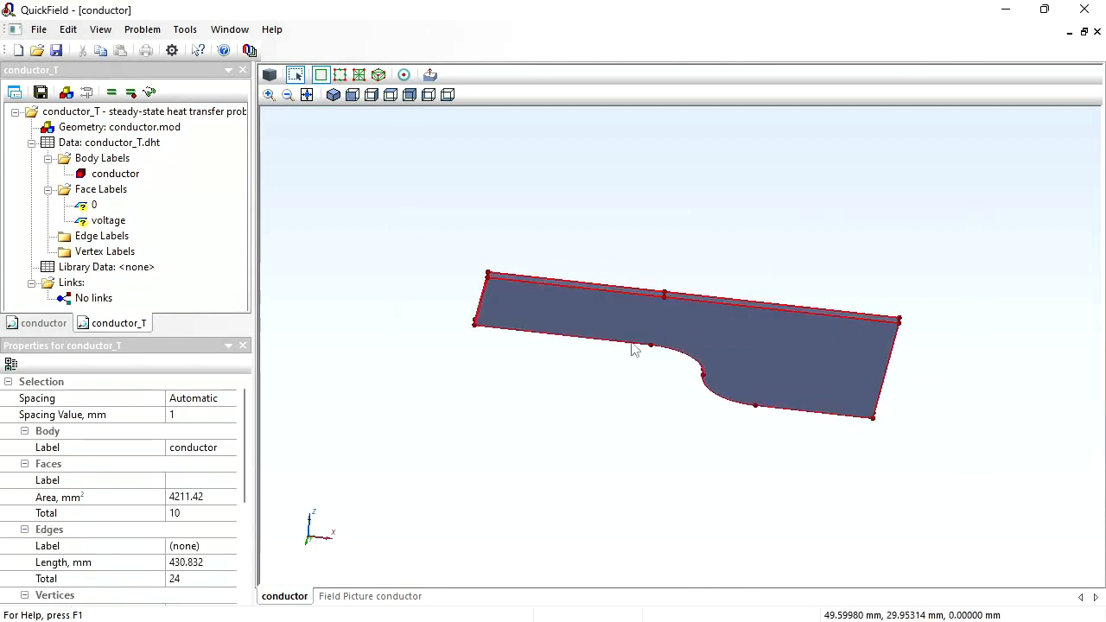
{"action": "left_click_drag", "start_coordinate": [636, 348], "coordinate": [661, 372]}
{"action": "scroll", "coordinate": [661, 371], "scroll_direction": "up", "scroll_amount": 3}
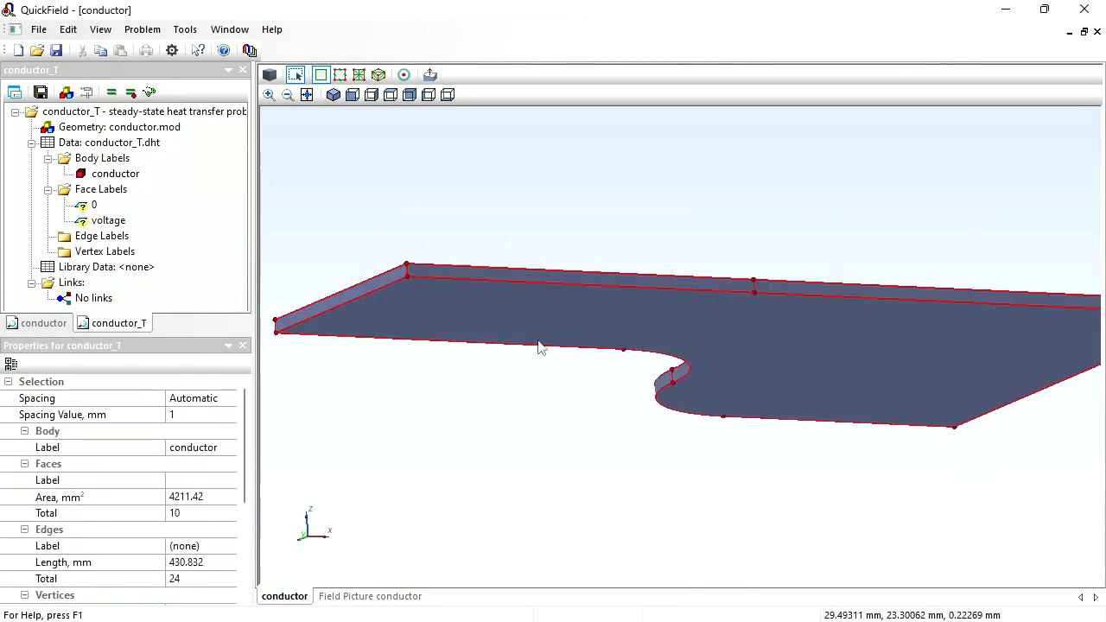
{"action": "left_click", "coordinate": [344, 299], "text": "ctrl"}
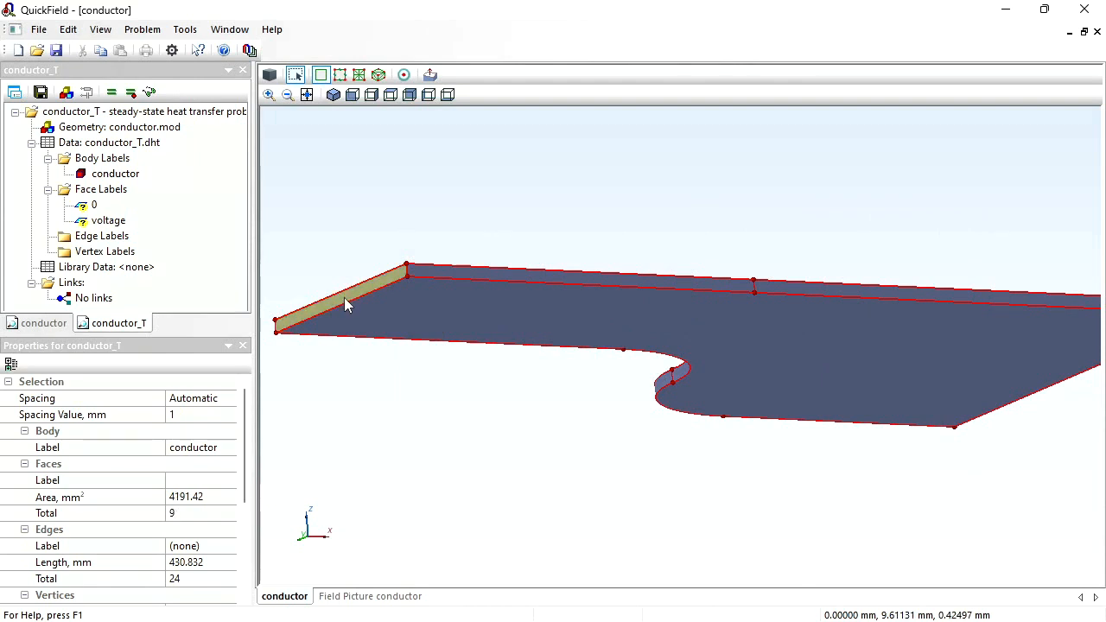
{"action": "left_click_drag", "start_coordinate": [872, 458], "coordinate": [562, 471]}
{"action": "left_click", "coordinate": [824, 326], "text": "ctrl"}
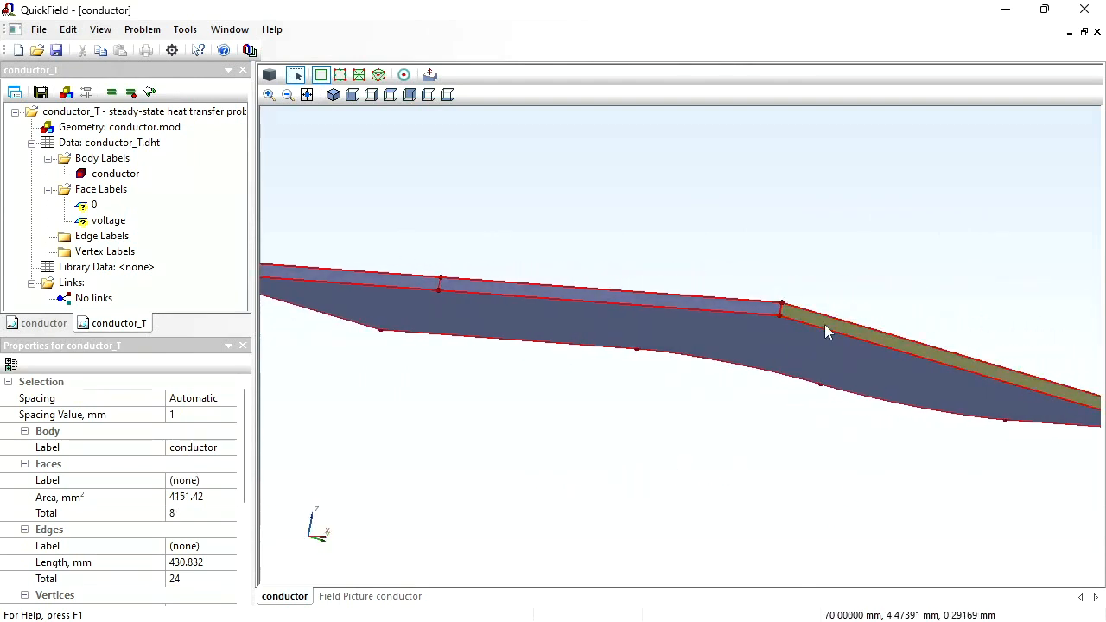
- Assign the face label convection to the selected conductor faces
{"action": "left_click_drag", "start_coordinate": [703, 412], "coordinate": [676, 524]}
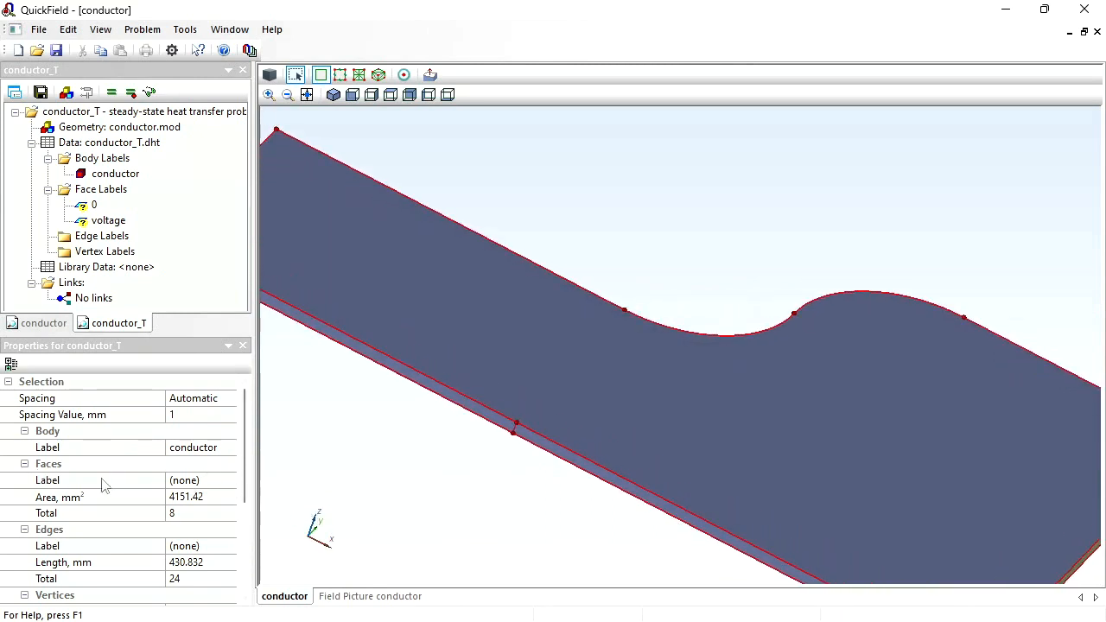
{"action": "left_click", "coordinate": [205, 482]}
{"action": "type", "text": "convection"}
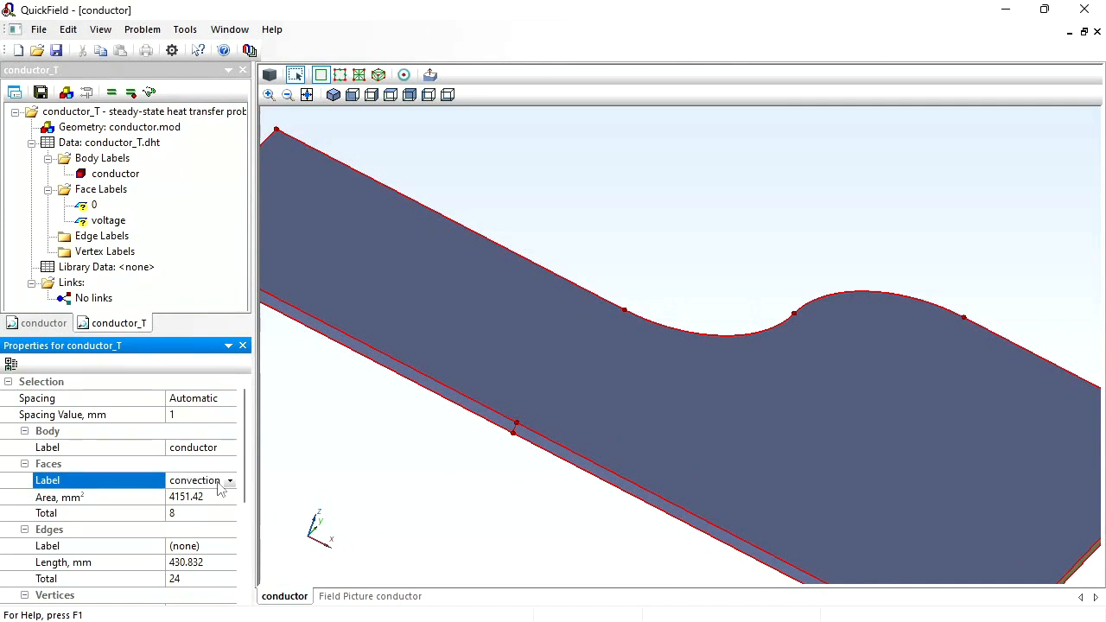
{"action": "key", "text": "Return"}
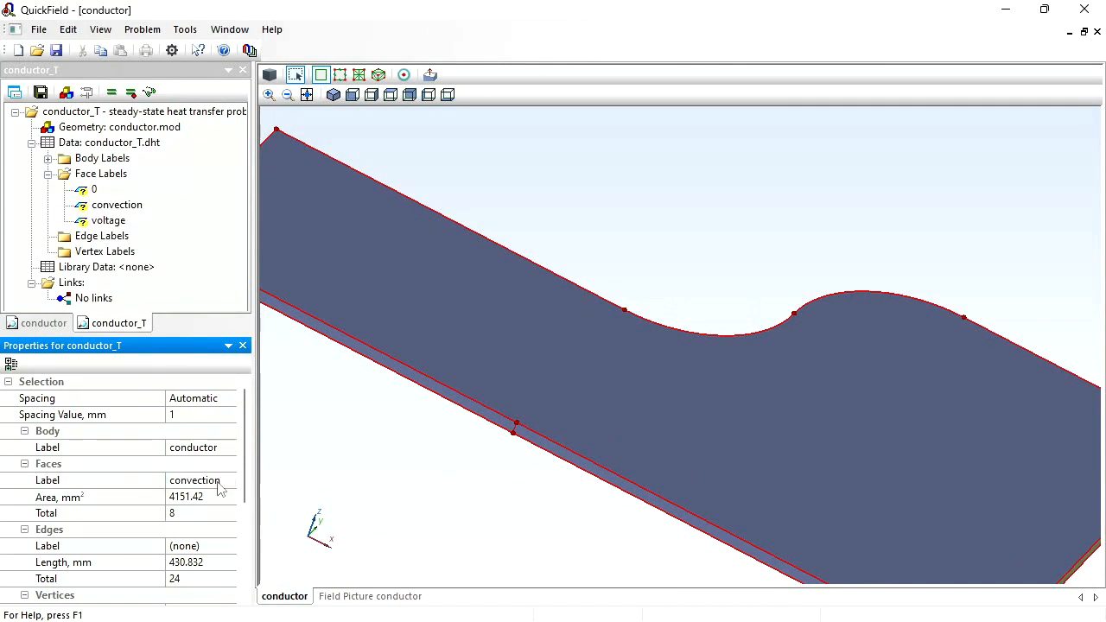
- Enable the convection boundary condition for the face label convection and set its coefficient α to 10 W/K·m²
{"action": "left_click", "coordinate": [112, 212]}
{"action": "double_click", "coordinate": [113, 214]}
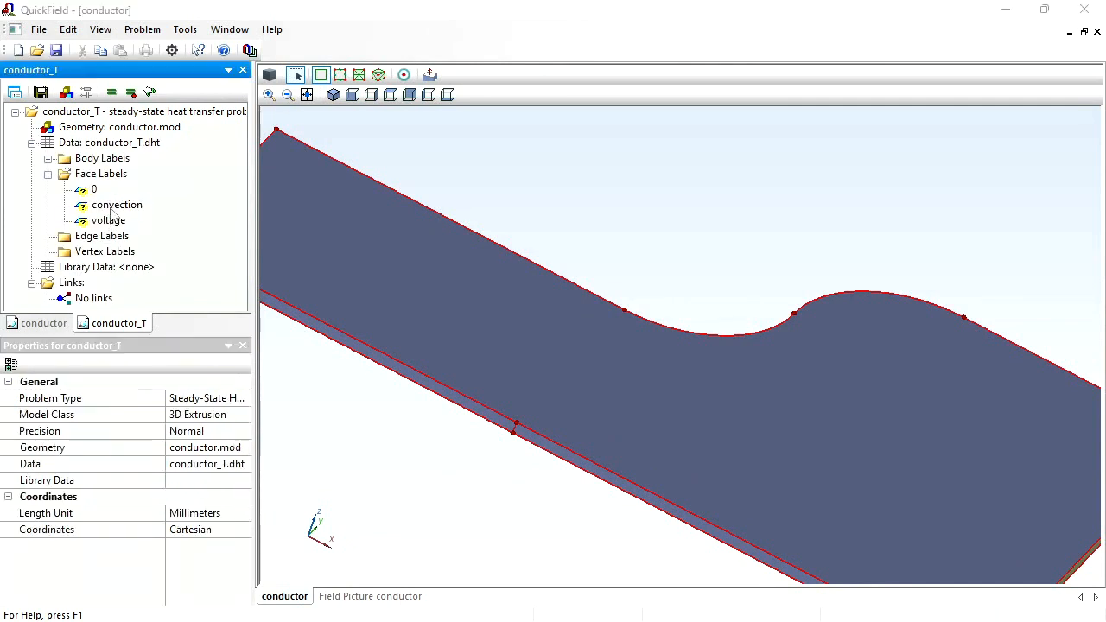
{"action": "left_click", "coordinate": [412, 273]}
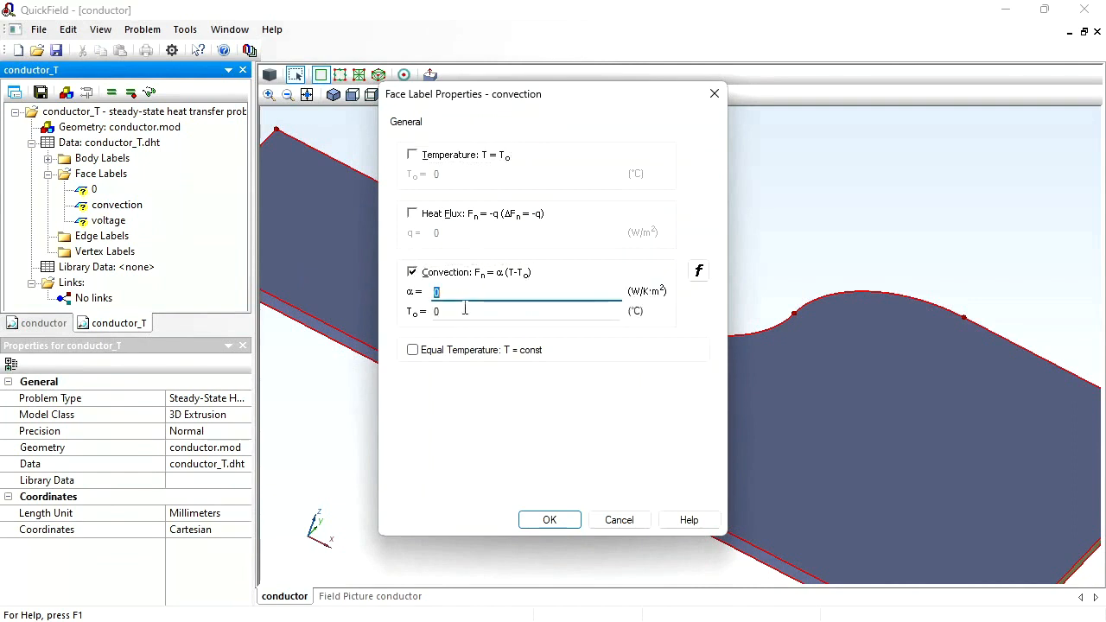
{"action": "left_click", "coordinate": [463, 311]}
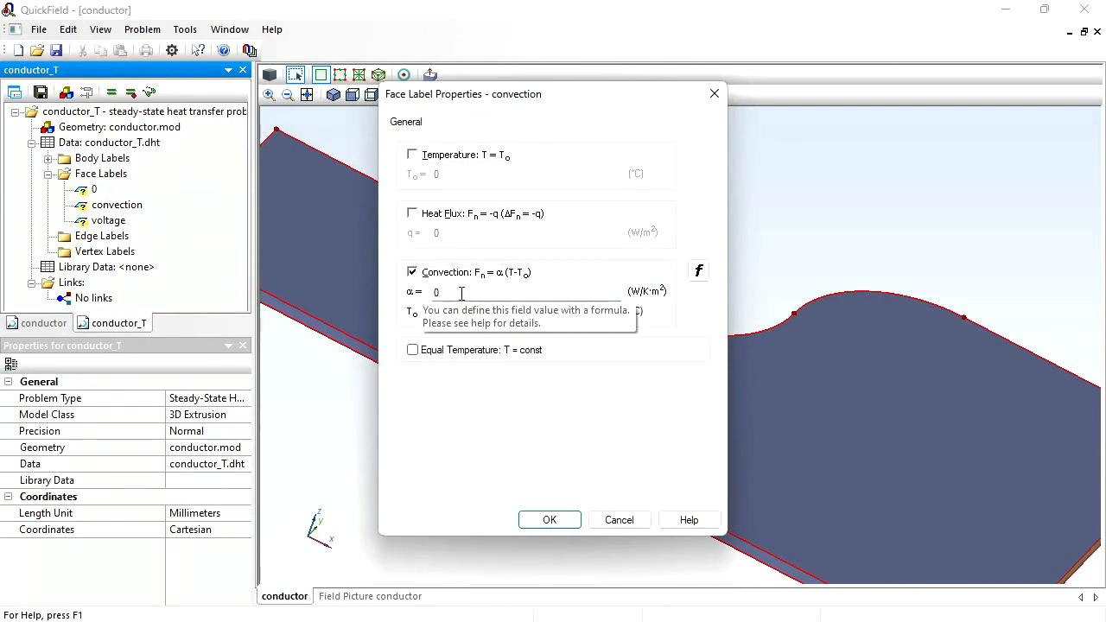
{"action": "left_click", "coordinate": [461, 293]}
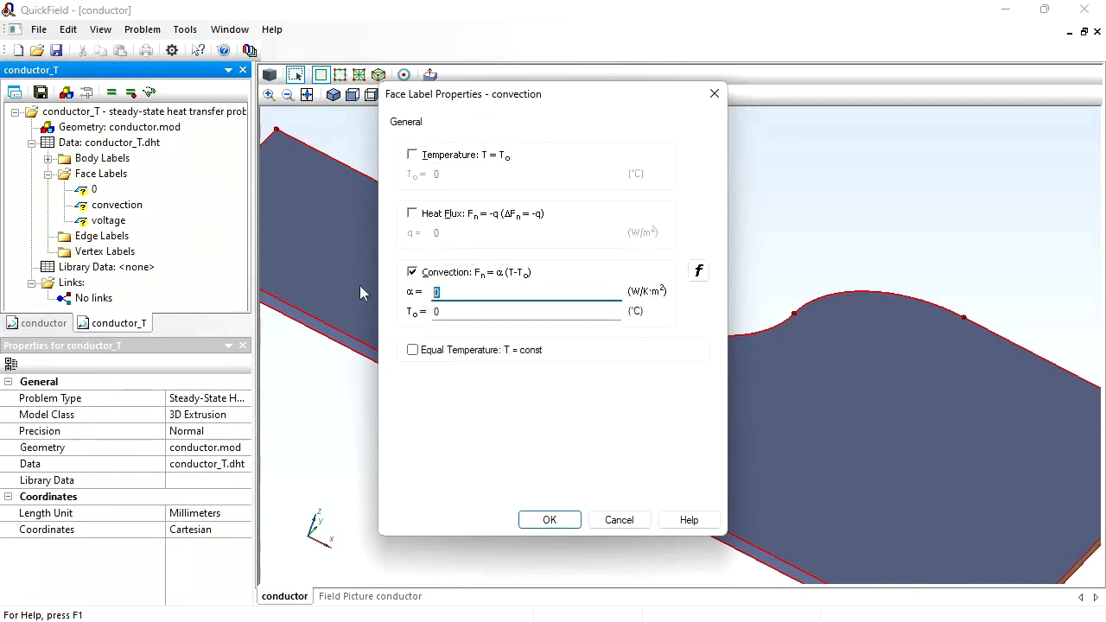
{"action": "type", "text": "10"}
{"action": "key", "text": "Return"}
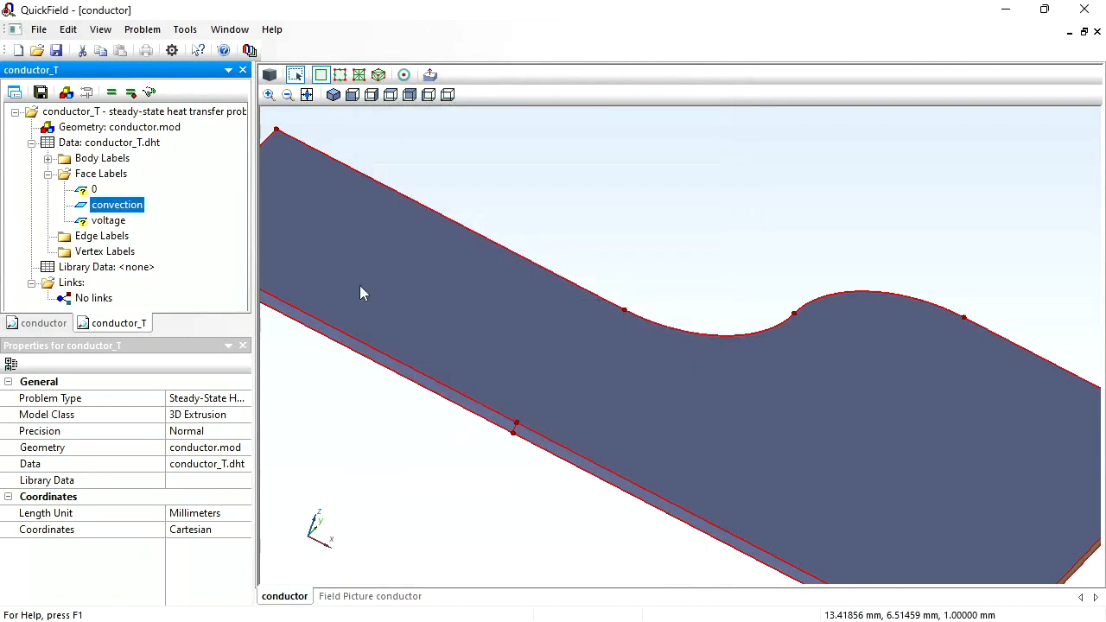
- Define the face labels 0 and voltage with no thermal boundary conditions enabled
{"action": "left_click", "coordinate": [98, 189]}
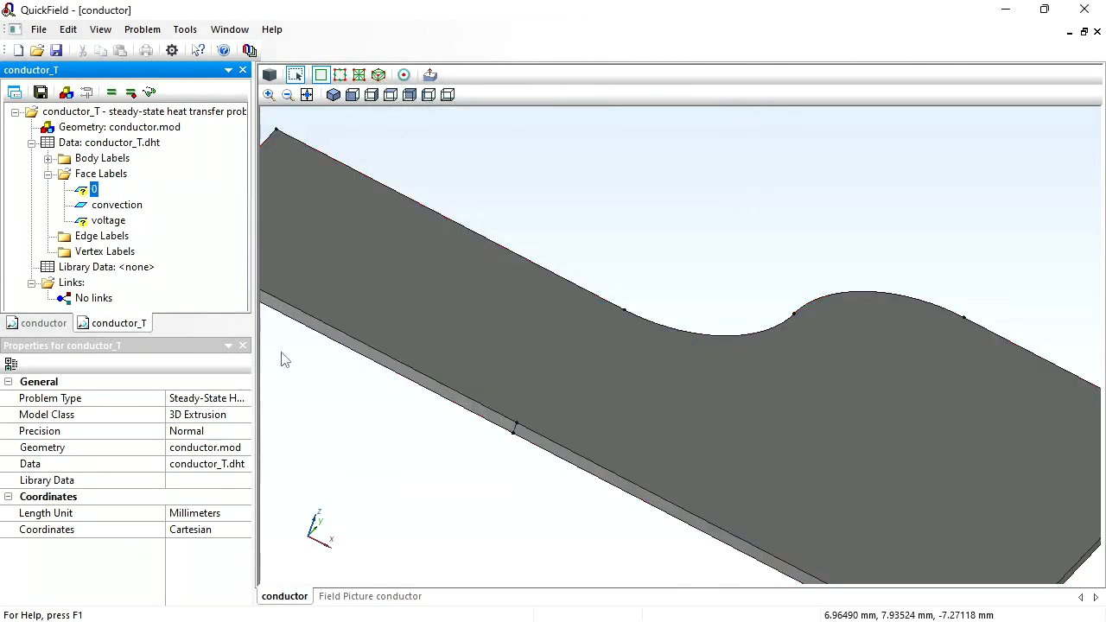
{"action": "left_click_drag", "start_coordinate": [362, 383], "coordinate": [440, 393]}
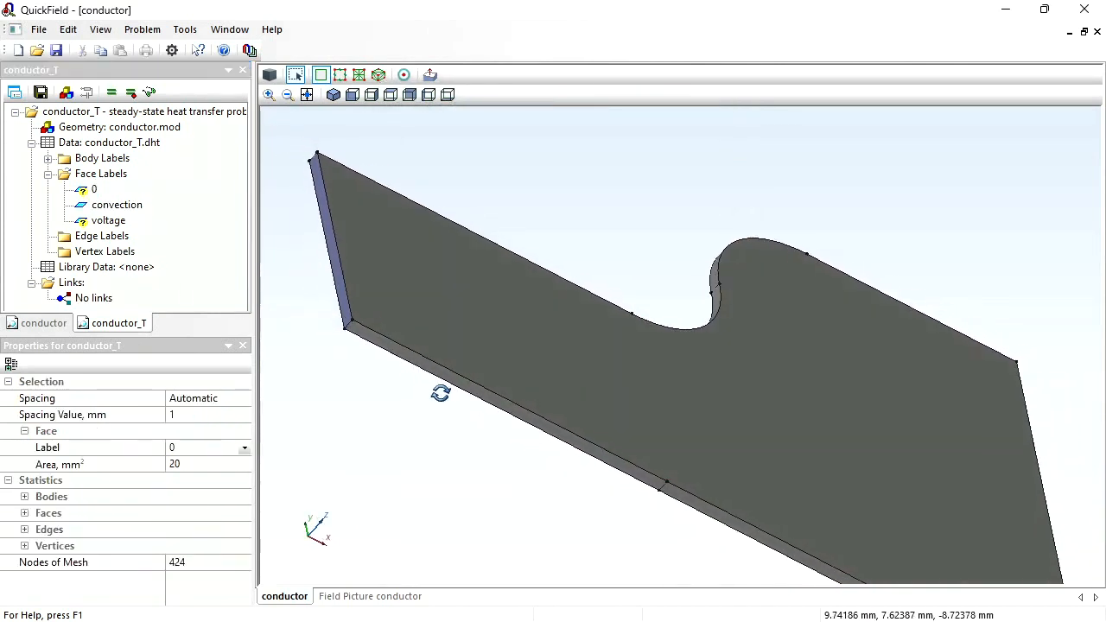
{"action": "double_click", "coordinate": [83, 192]}
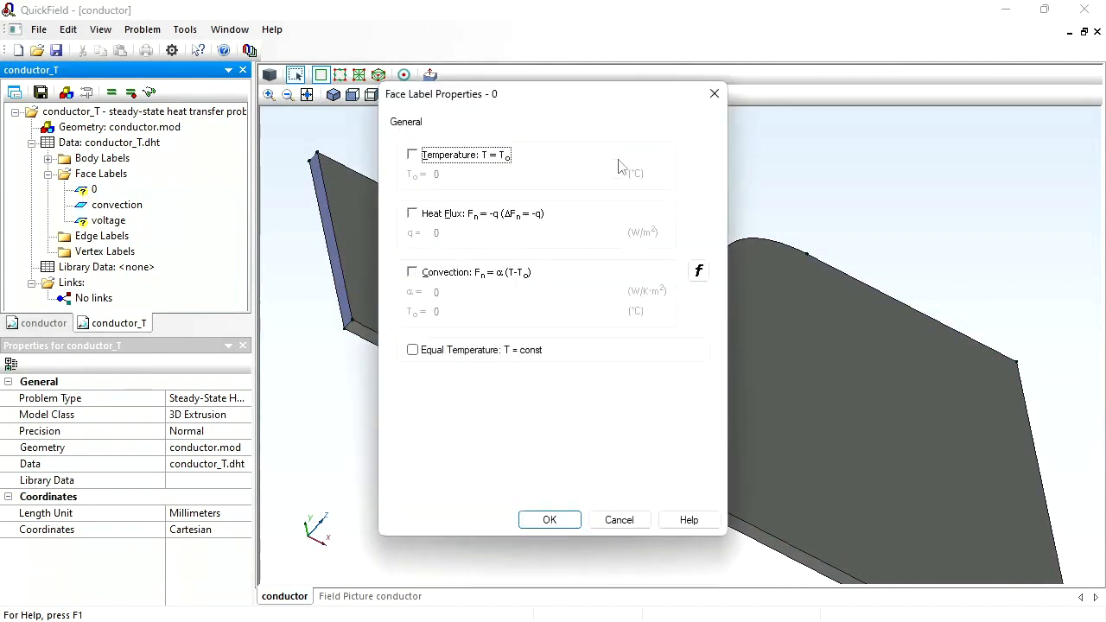
{"action": "left_click", "coordinate": [550, 520]}
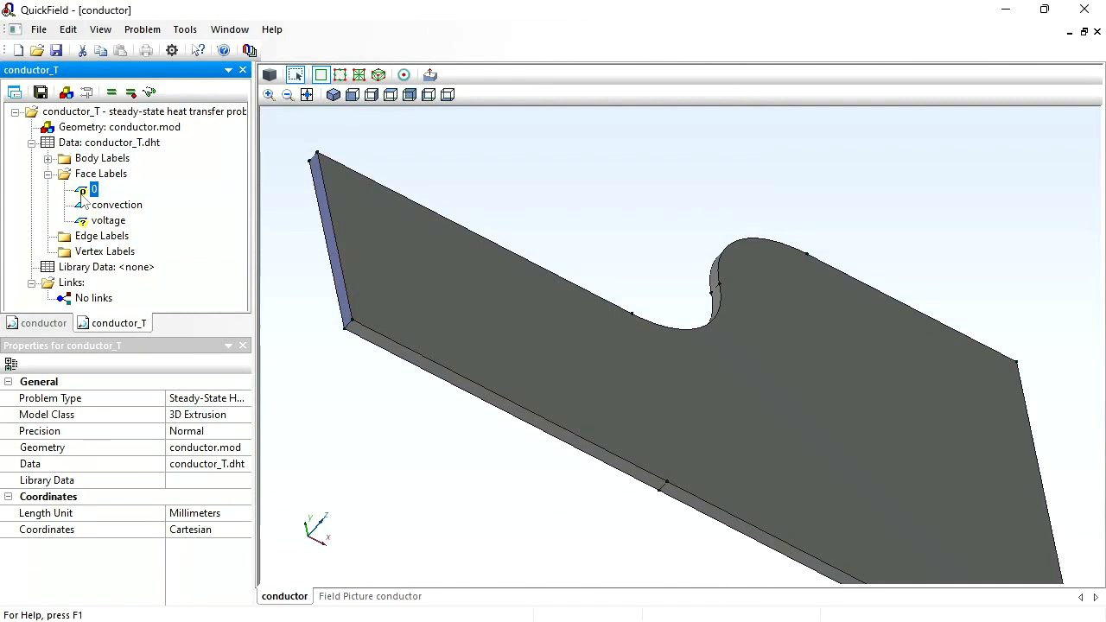
{"action": "double_click", "coordinate": [105, 221]}
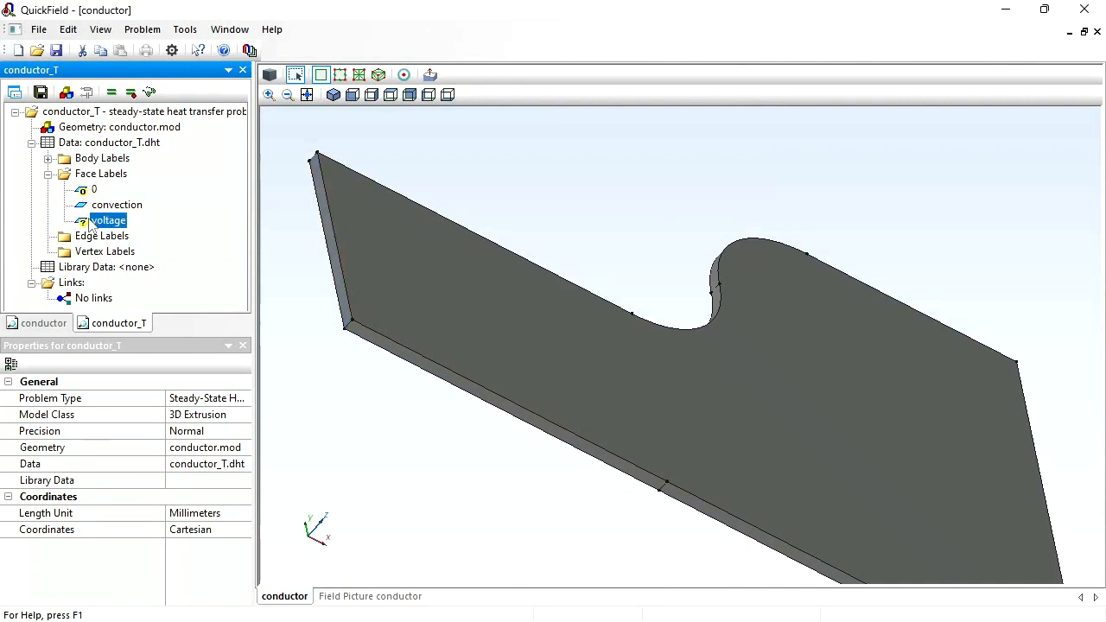
{"action": "left_click", "coordinate": [565, 521]}
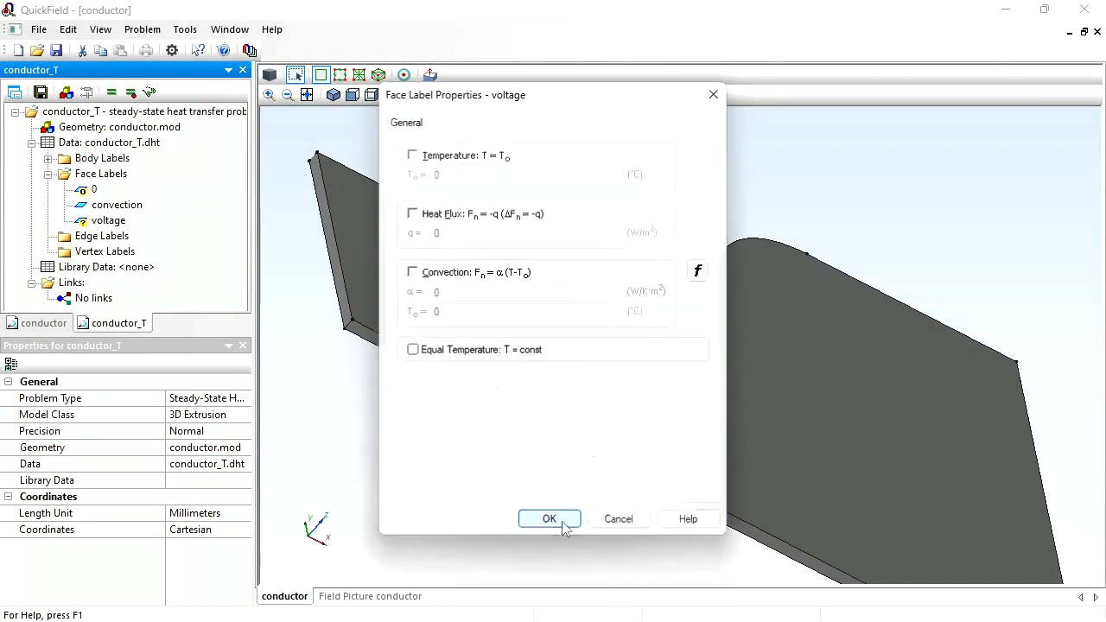
- Check the volume heat source power setting of the body label conductor and leave without changing it
{"action": "left_click", "coordinate": [47, 158]}
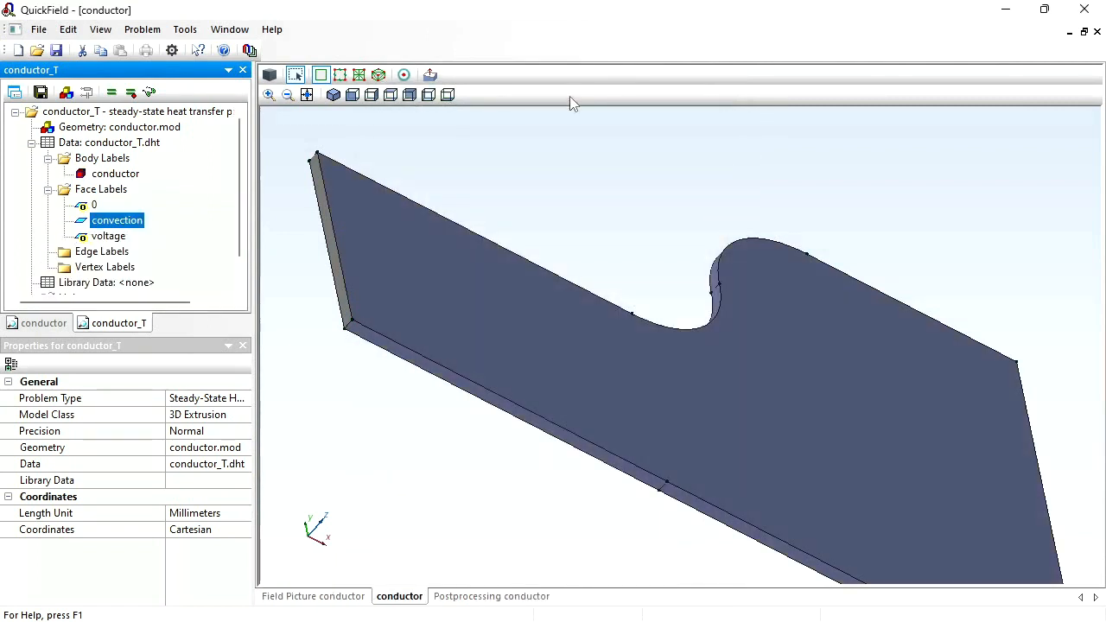
{"action": "double_click", "coordinate": [102, 175]}
{"action": "key", "text": "Tab"}
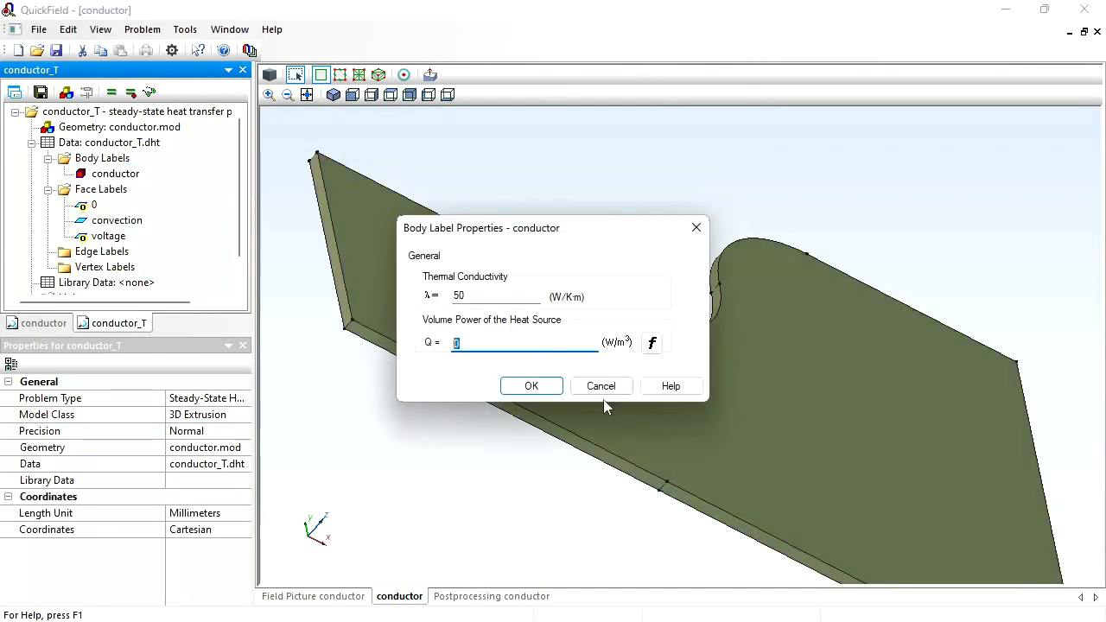
{"action": "left_click", "coordinate": [604, 392]}
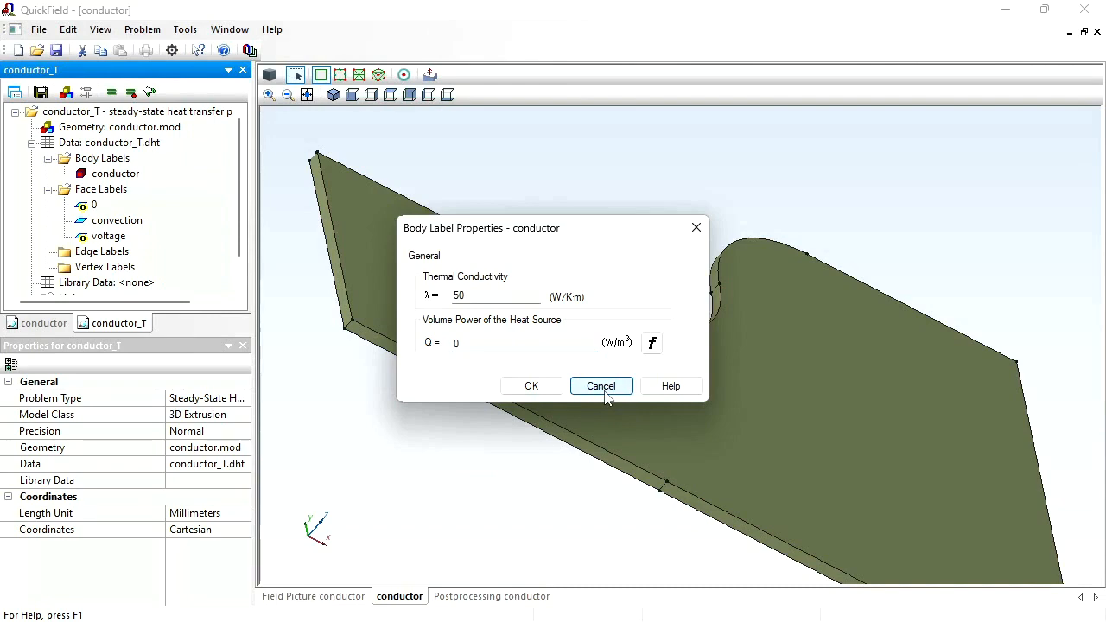
- Add the conductor block to the contour in the DC conduction field picture and calculate the Joule heat in its volume
{"action": "left_click", "coordinate": [469, 596]}
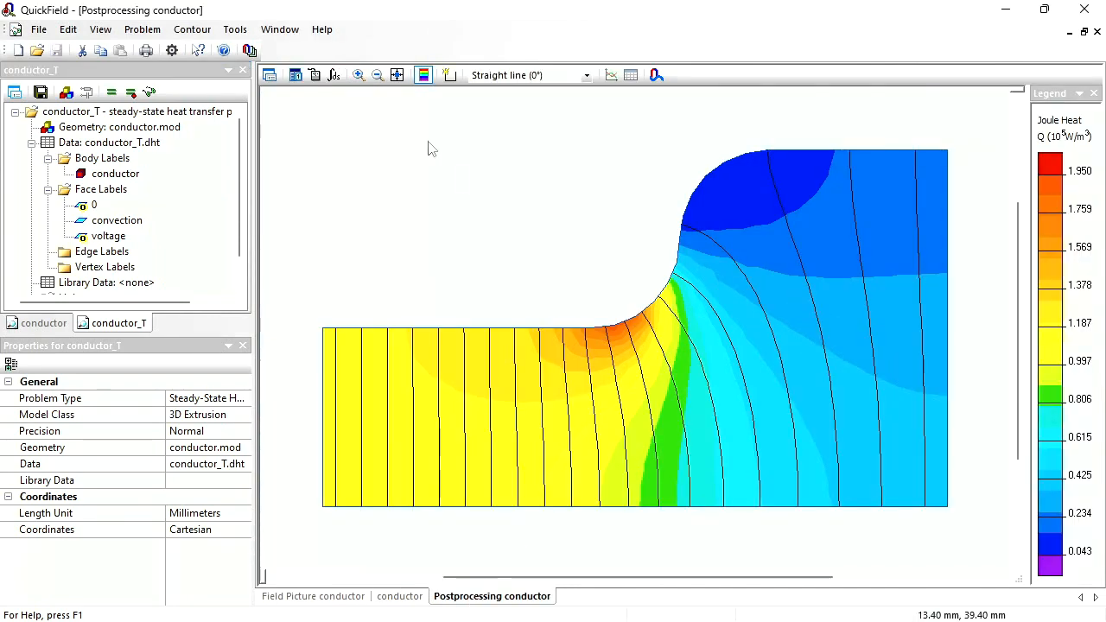
{"action": "left_click", "coordinate": [449, 75]}
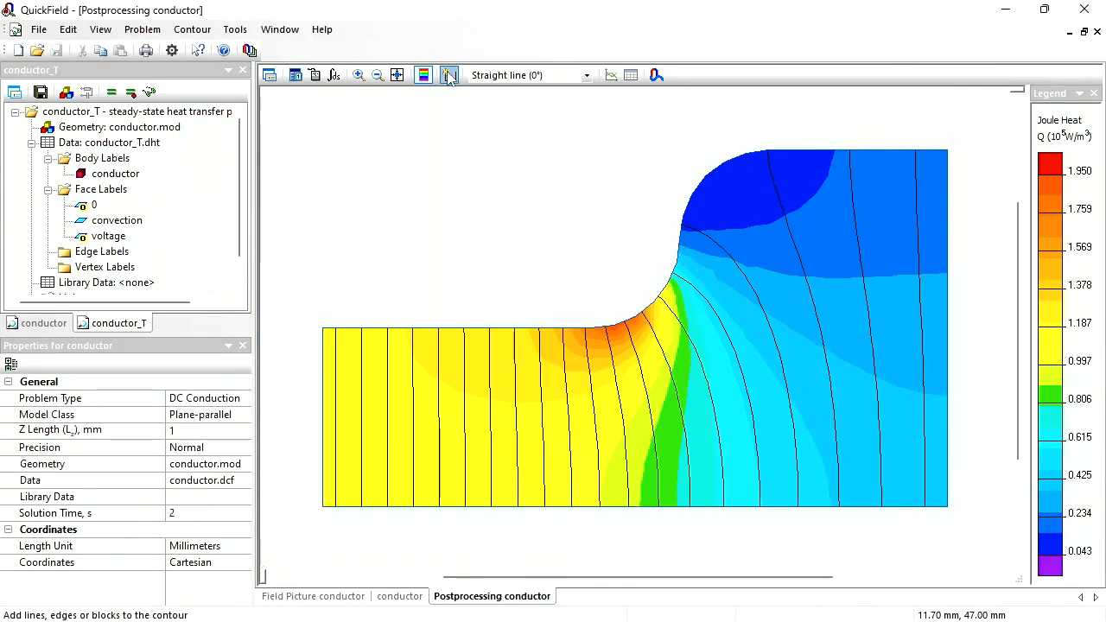
{"action": "left_click", "coordinate": [757, 341]}
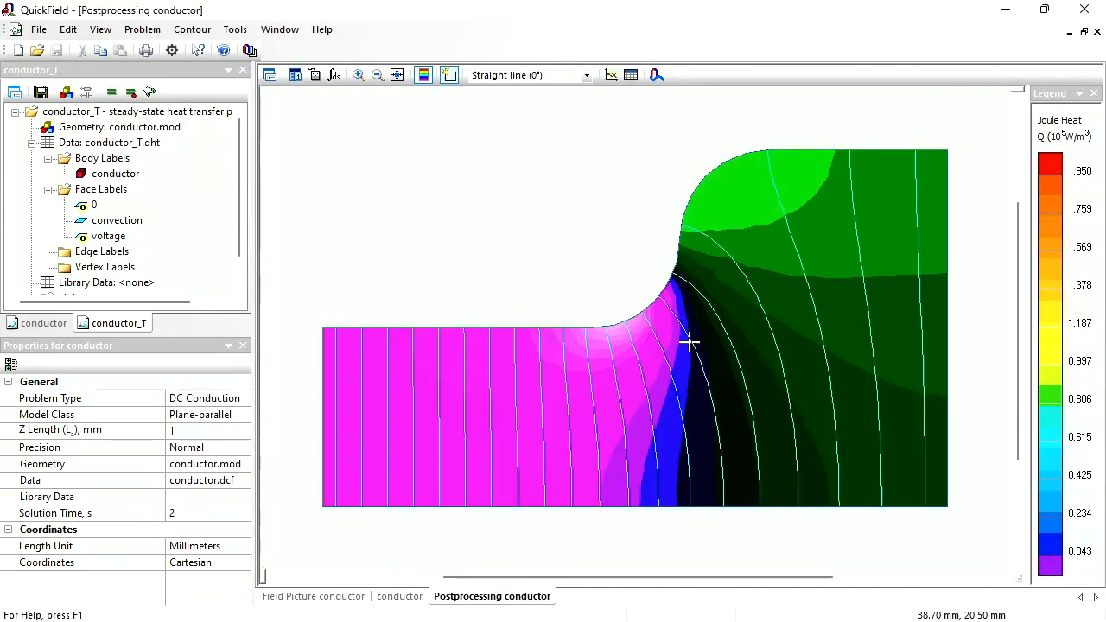
{"action": "left_click", "coordinate": [334, 75]}
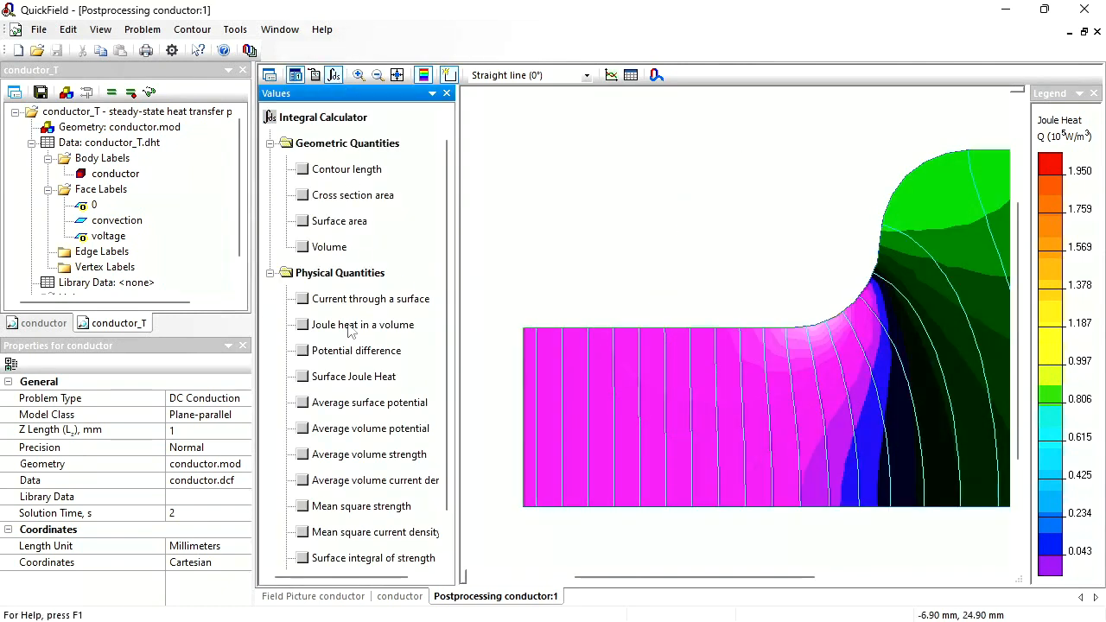
{"action": "left_click", "coordinate": [301, 325]}
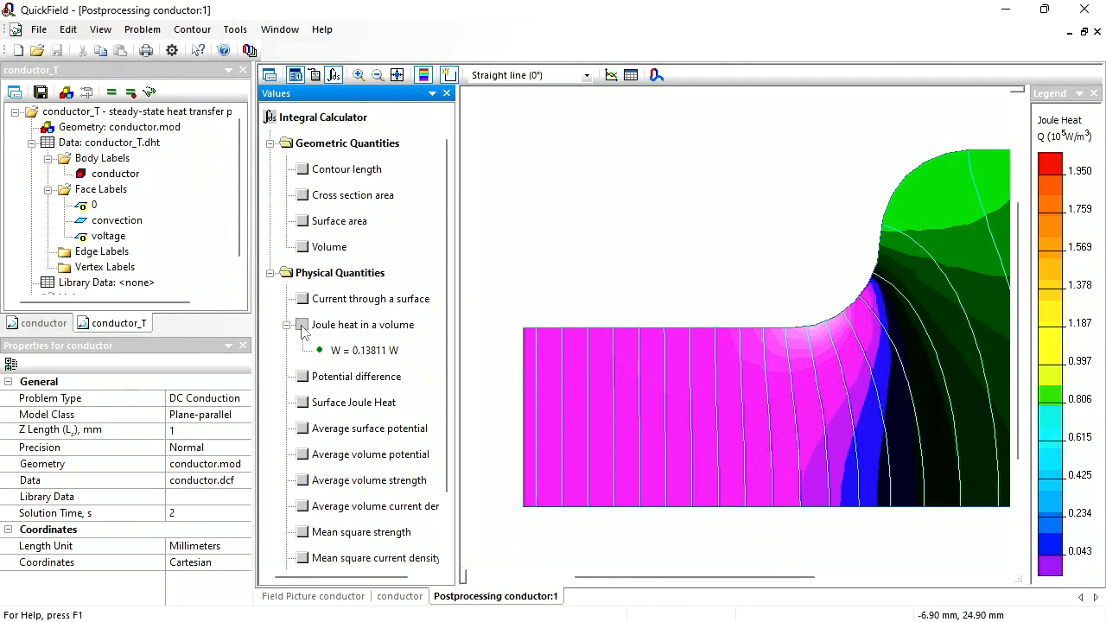
- Copy the Joule heat result, calculate the block's volume, and paste the heat result into a blank Notepad document
{"action": "left_click", "coordinate": [361, 350]}
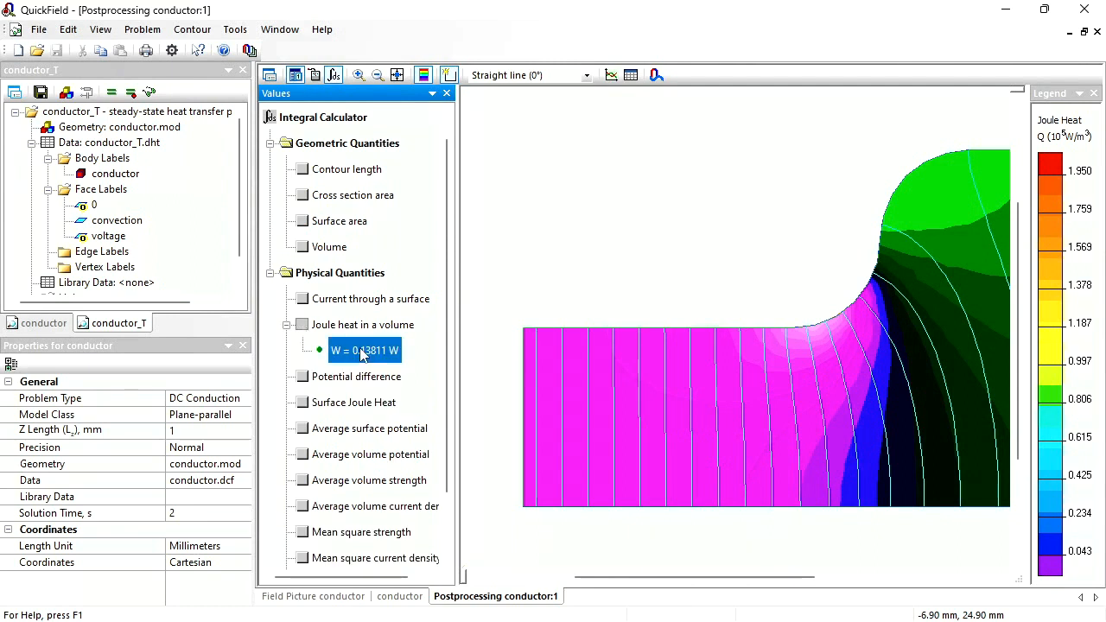
{"action": "left_click", "coordinate": [303, 248]}
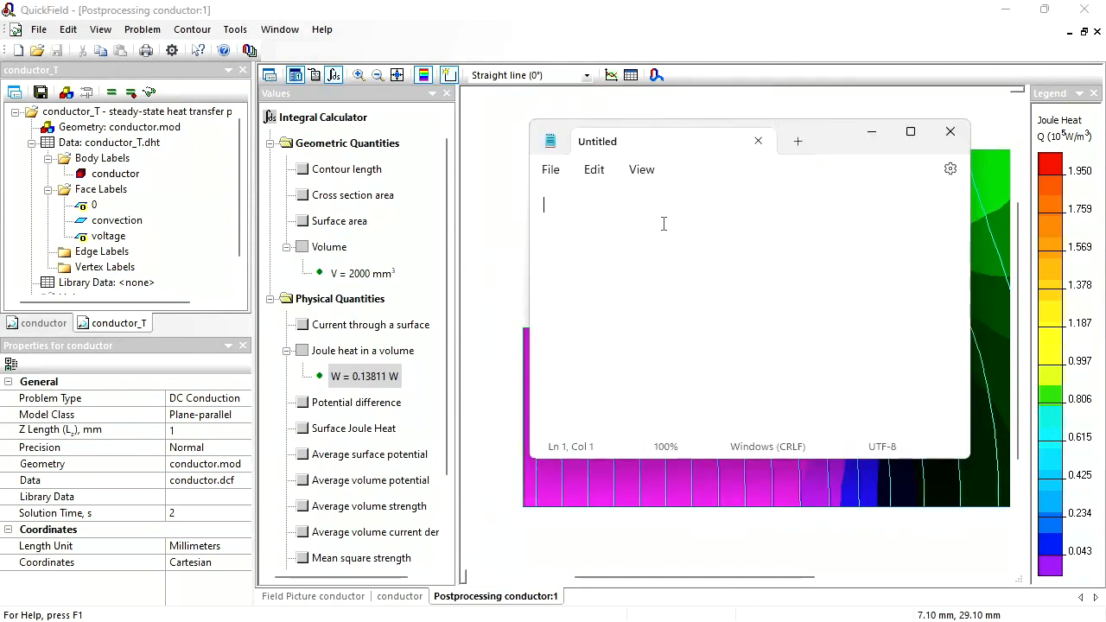
{"action": "type", "text": "W\t0.13811 W"}
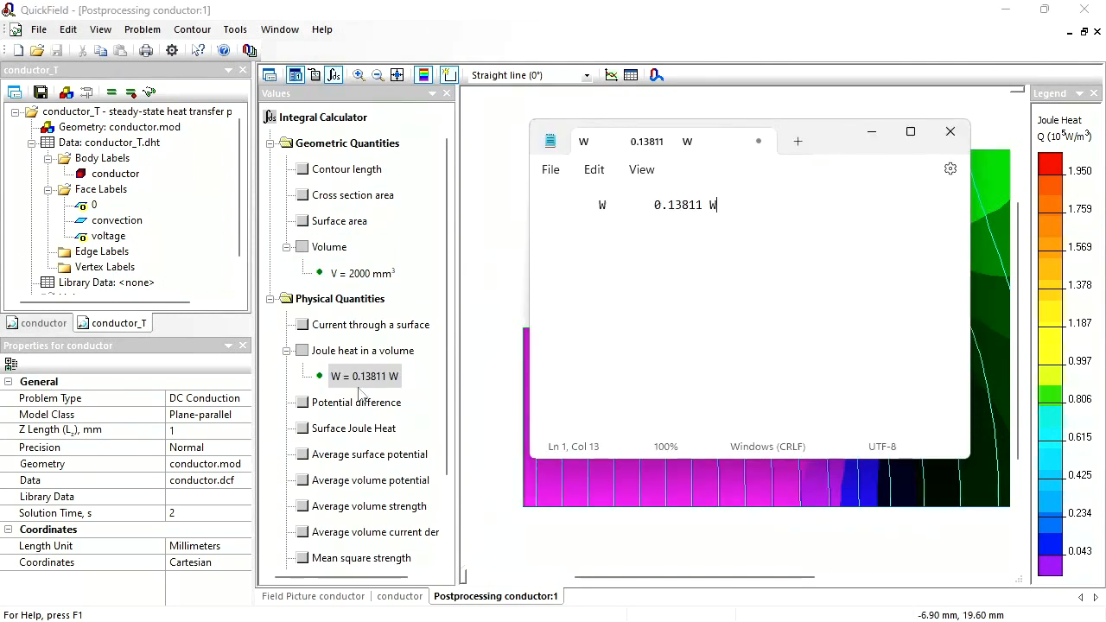
- Paste the copied volume result into the Notepad document, edit the text into 0.13811/ 2000e-9, and copy that expression
{"action": "left_click", "coordinate": [368, 274]}
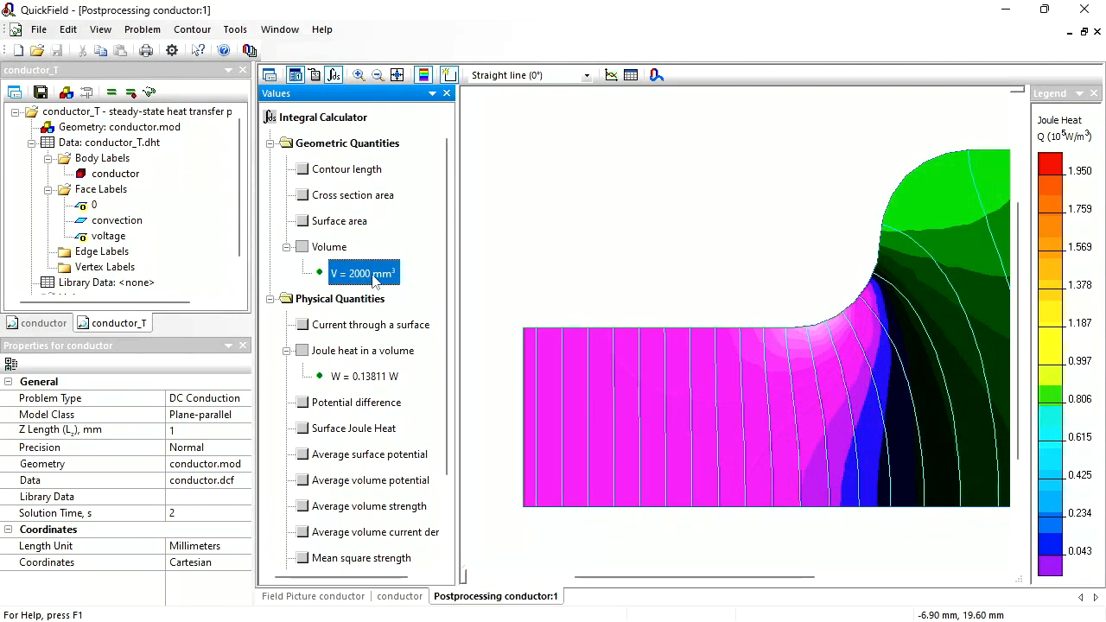
{"action": "key", "text": "alt+Tab"}
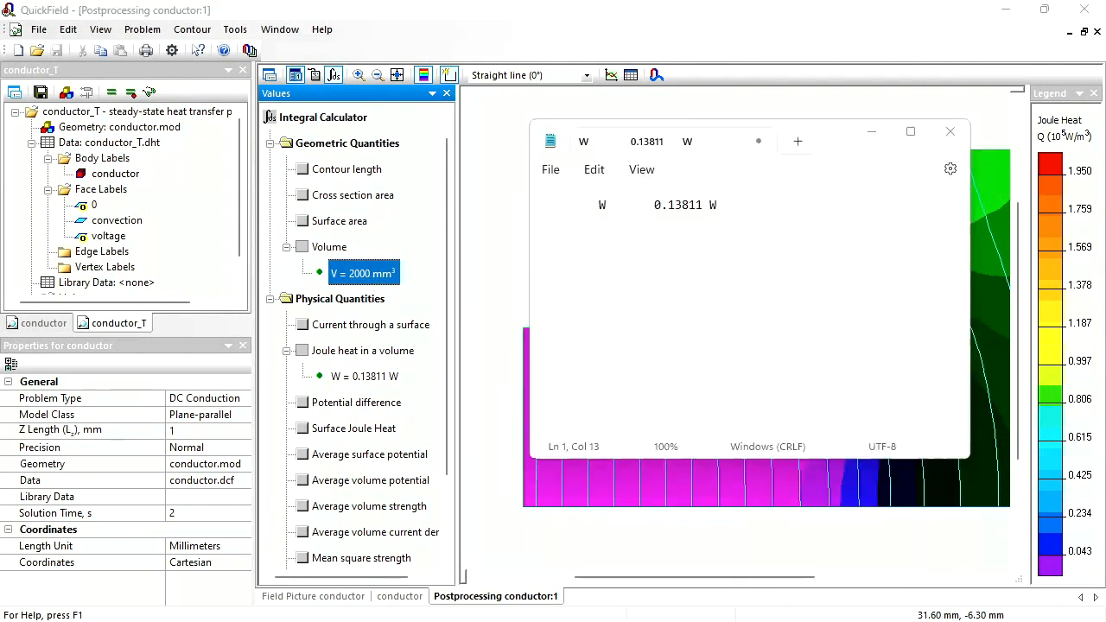
{"action": "type", "text": "V\t2000\tmm3"}
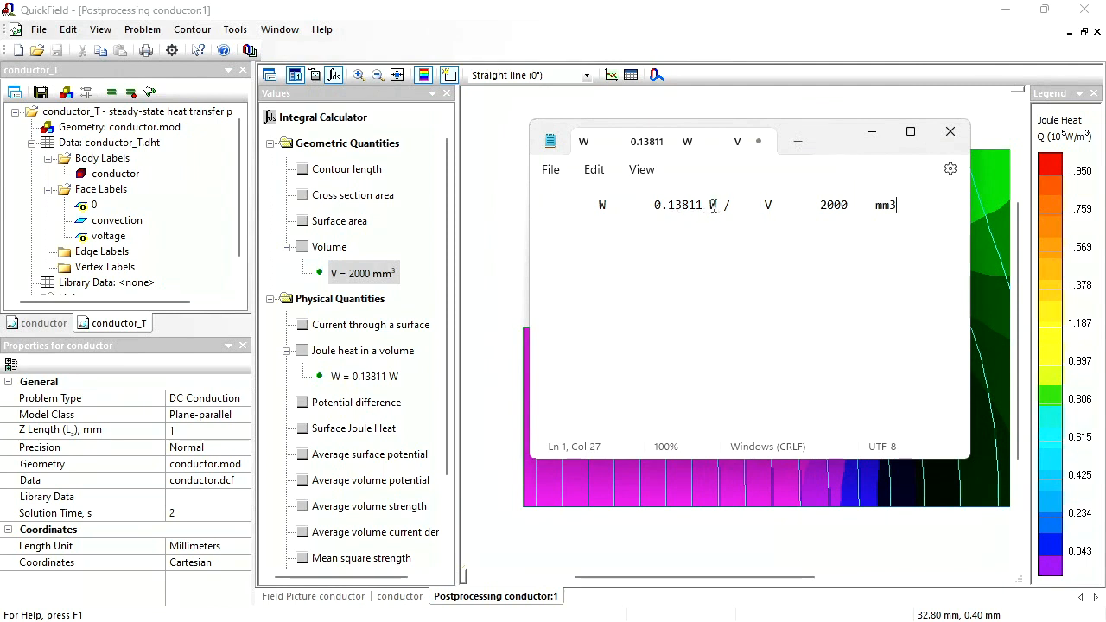
{"action": "left_click_drag", "start_coordinate": [704, 205], "coordinate": [820, 205]}
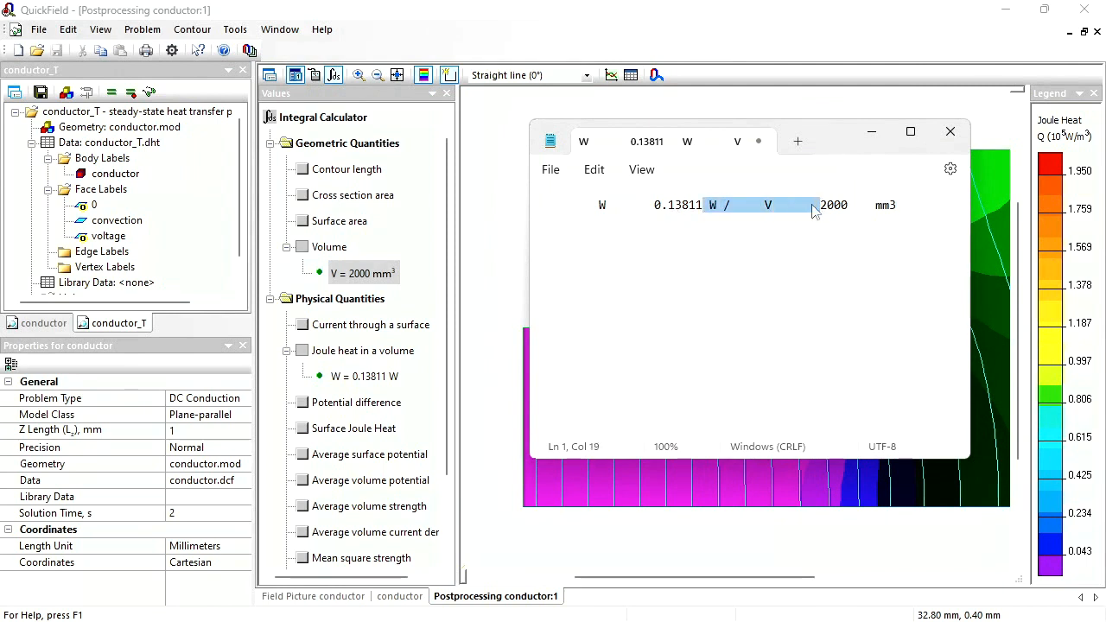
{"action": "key", "text": "Delete"}
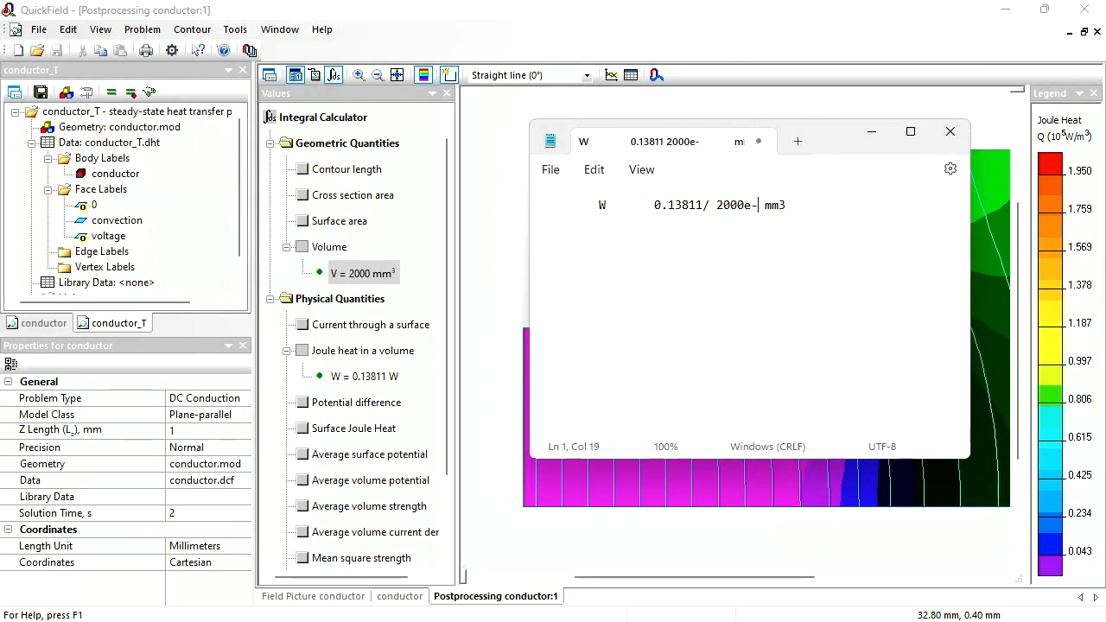
{"action": "type", "text": "9"}
{"action": "left_click_drag", "start_coordinate": [654, 206], "coordinate": [772, 203]}
{"action": "key", "text": "ctrl+c"}
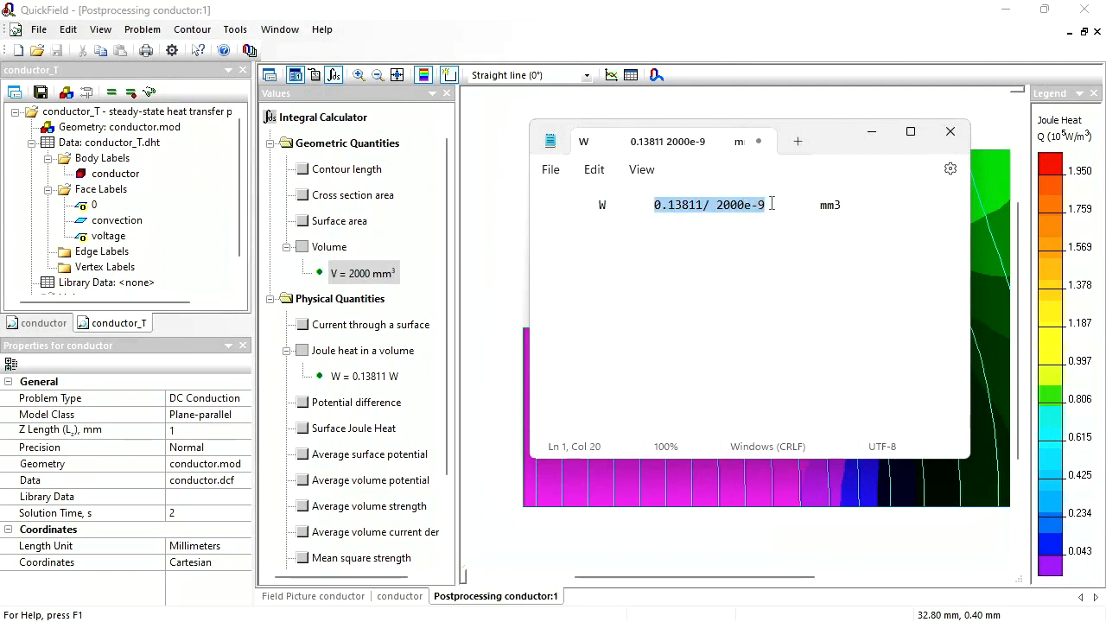
- Set the volume power of the heat source for the body label conductor in conductor_T to 0.13811/ 2000e-9 W/m³
{"action": "double_click", "coordinate": [121, 179]}
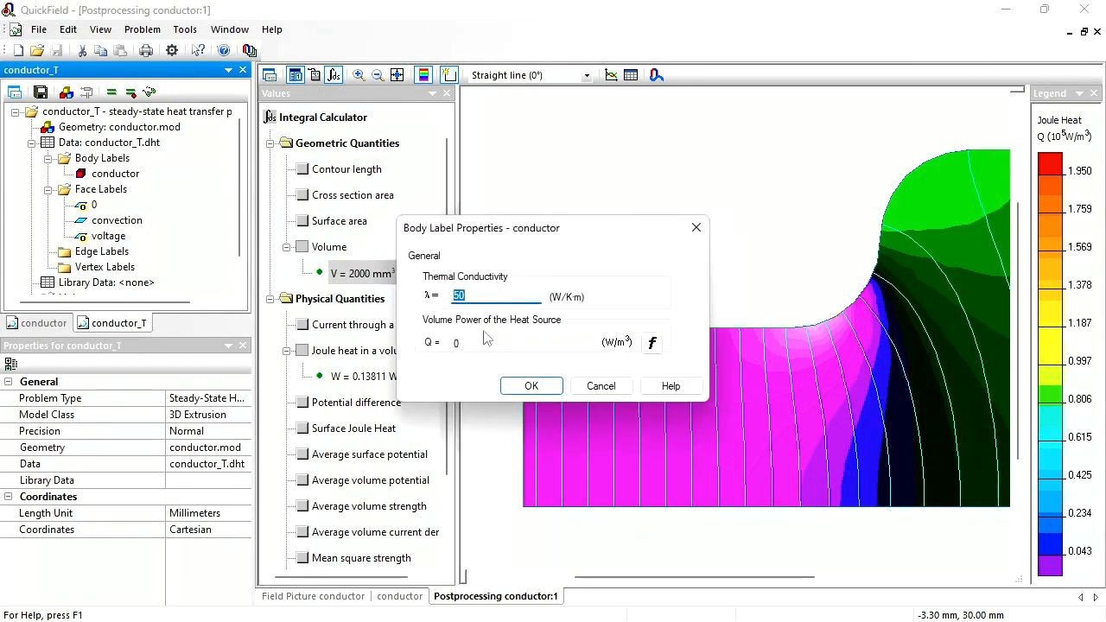
{"action": "left_click_drag", "start_coordinate": [468, 343], "coordinate": [401, 343]}
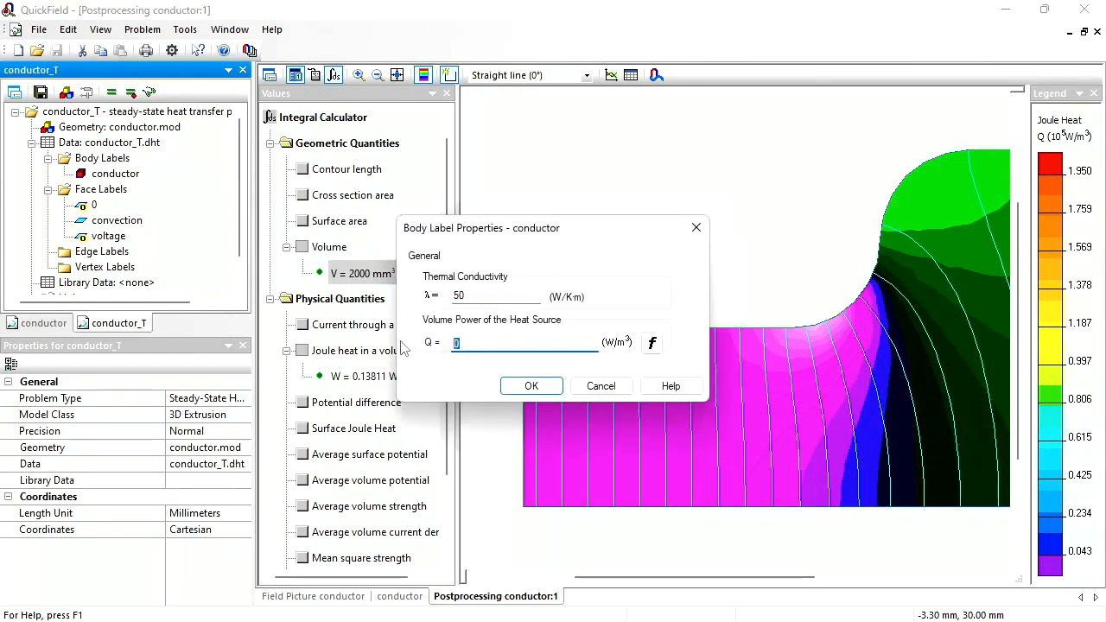
{"action": "key", "text": "ctrl+v"}
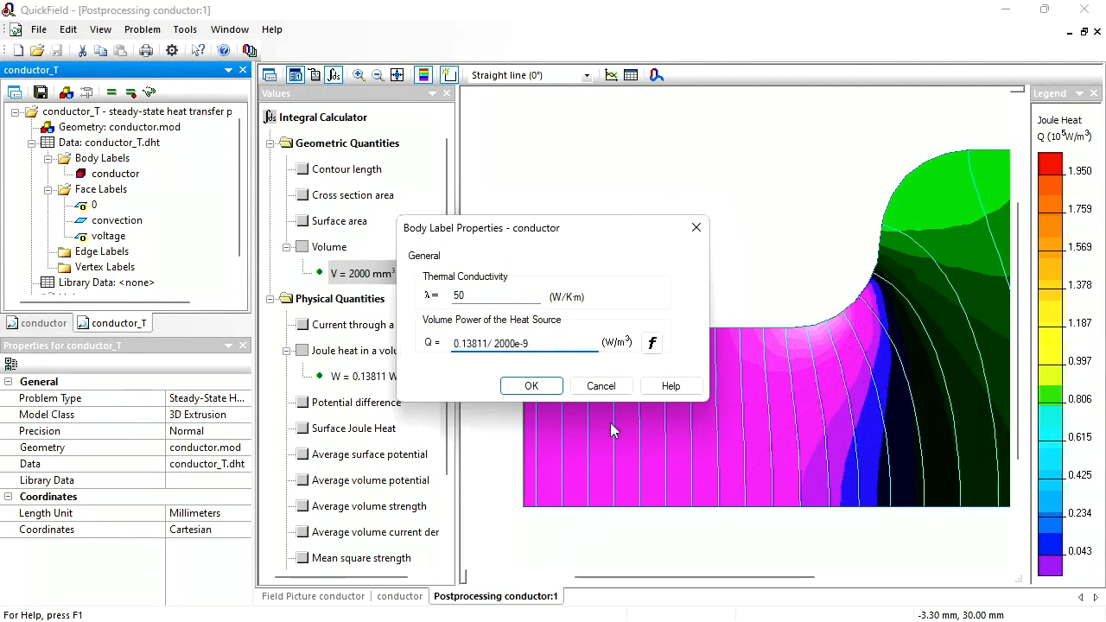
{"action": "left_click", "coordinate": [531, 387]}
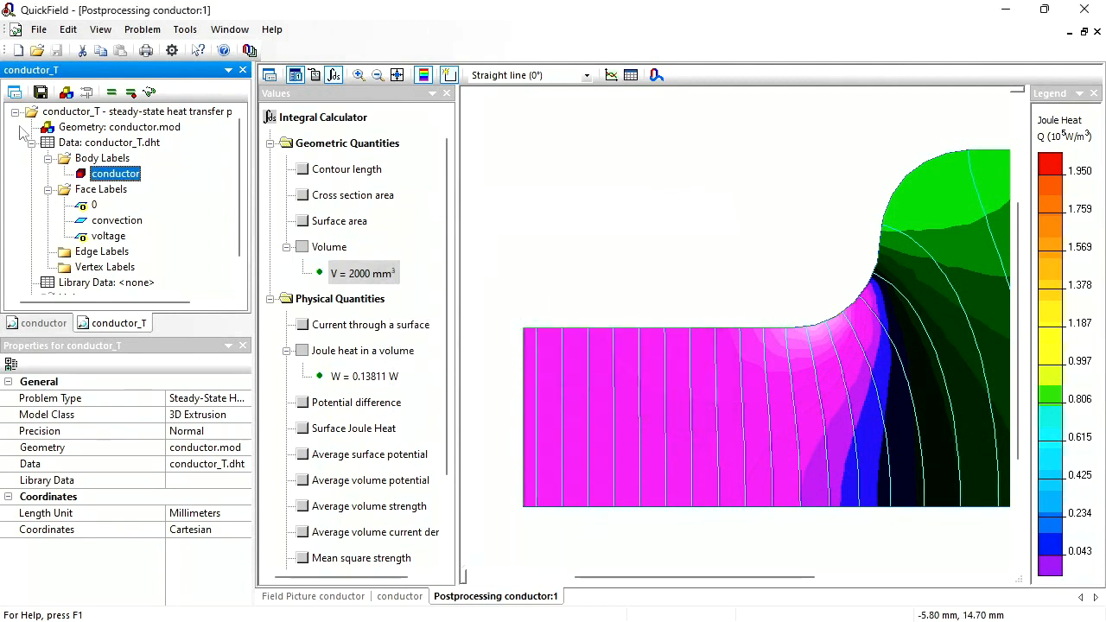
- Open the 3D geometry of conductor_T and show its edge, face and volume meshes in turn
{"action": "double_click", "coordinate": [65, 129]}
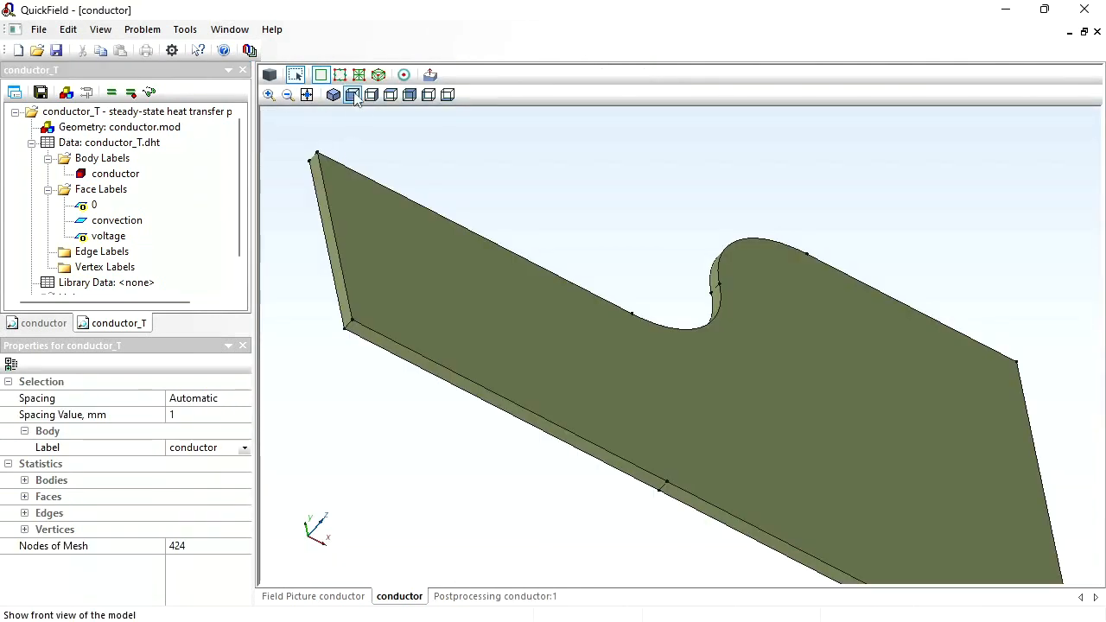
{"action": "left_click", "coordinate": [342, 77]}
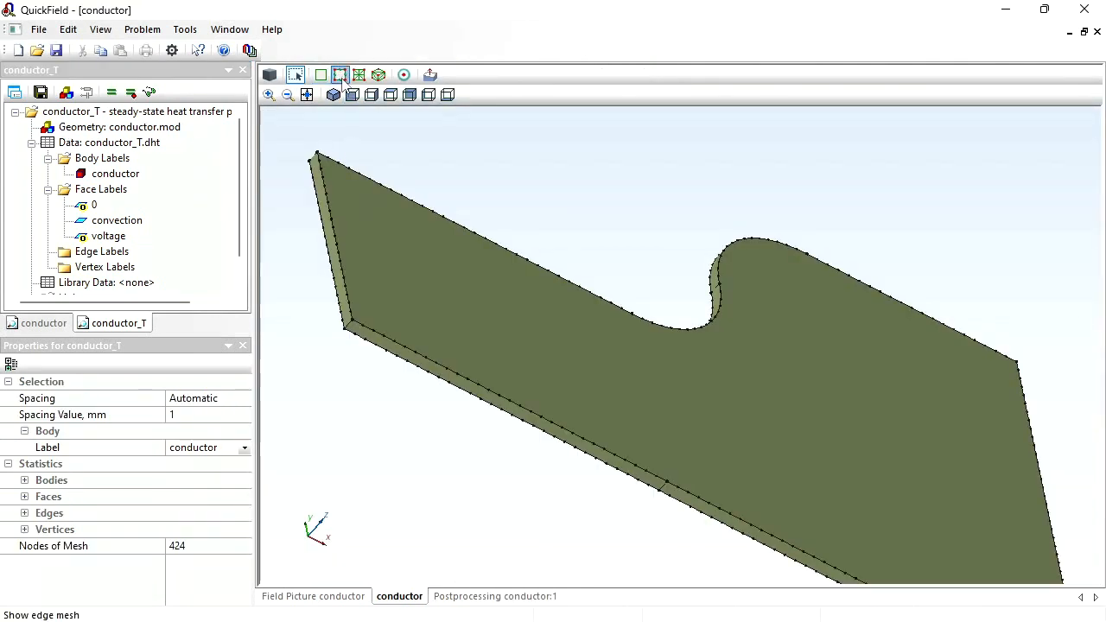
{"action": "left_click", "coordinate": [360, 76]}
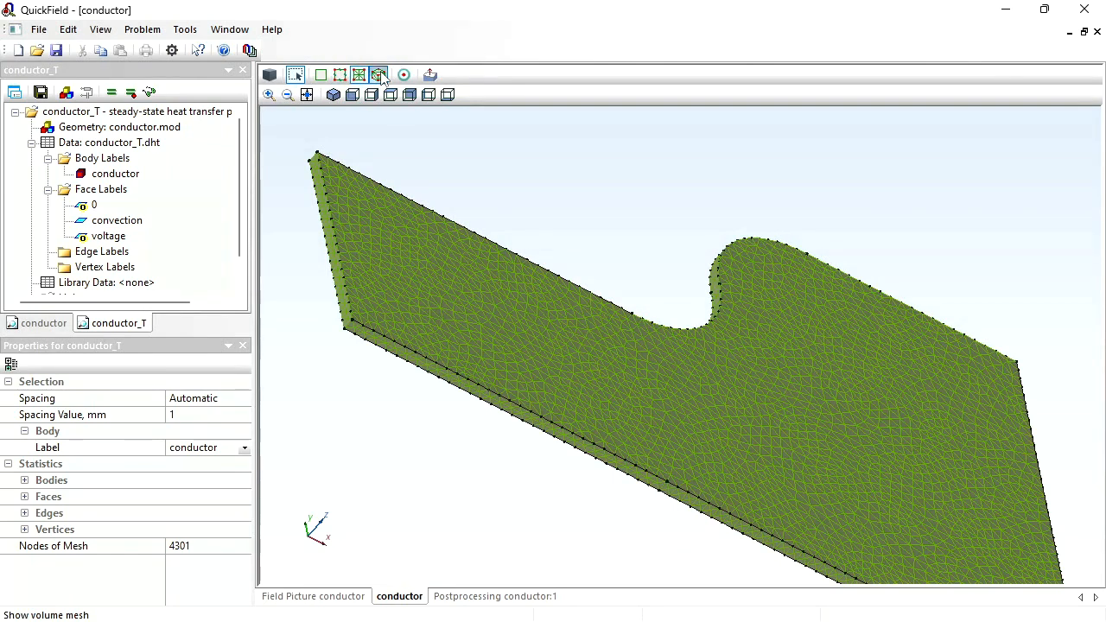
{"action": "left_click", "coordinate": [381, 76]}
- Save and solve the conductor_T problem, and show the temperature results in an angled view with an enlarged legend
{"action": "left_click", "coordinate": [46, 92]}
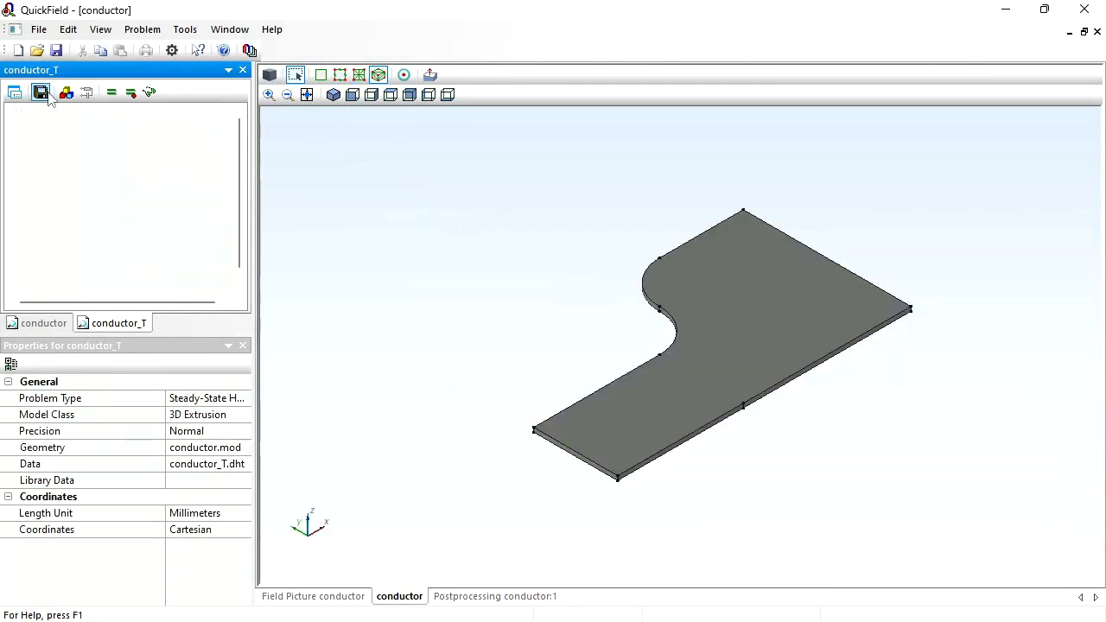
{"action": "left_click", "coordinate": [110, 93]}
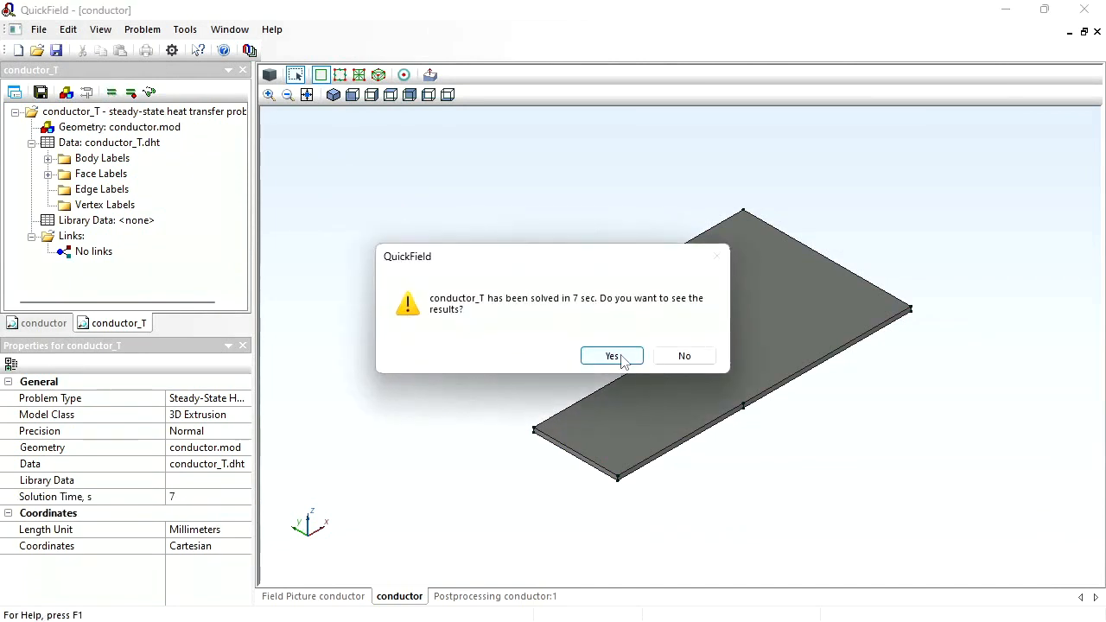
{"action": "left_click", "coordinate": [611, 356]}
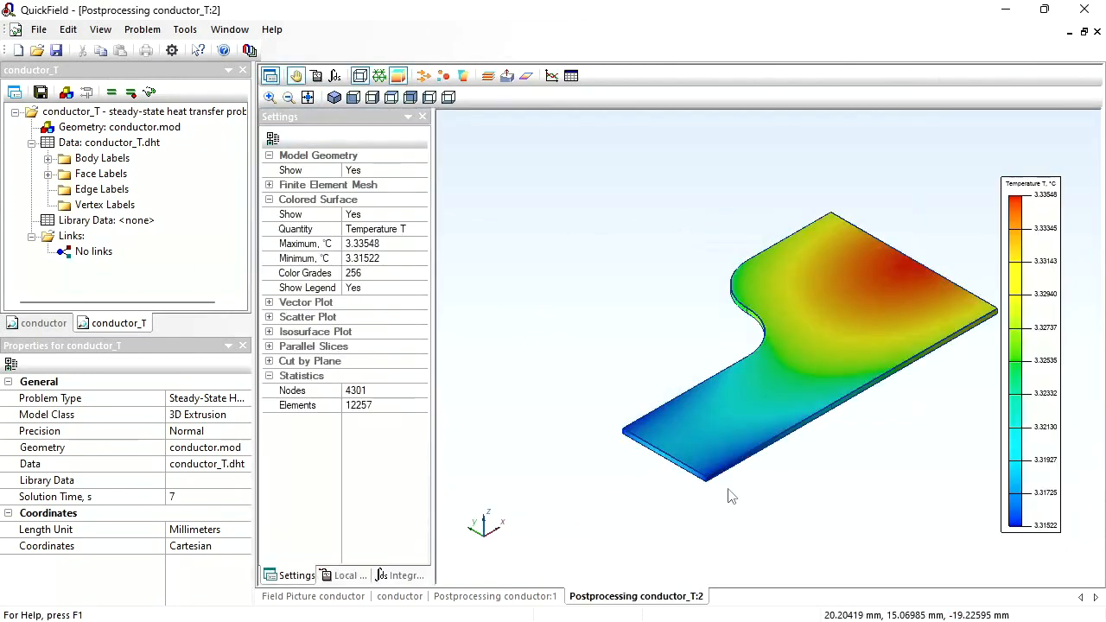
{"action": "left_click_drag", "start_coordinate": [728, 490], "coordinate": [635, 531]}
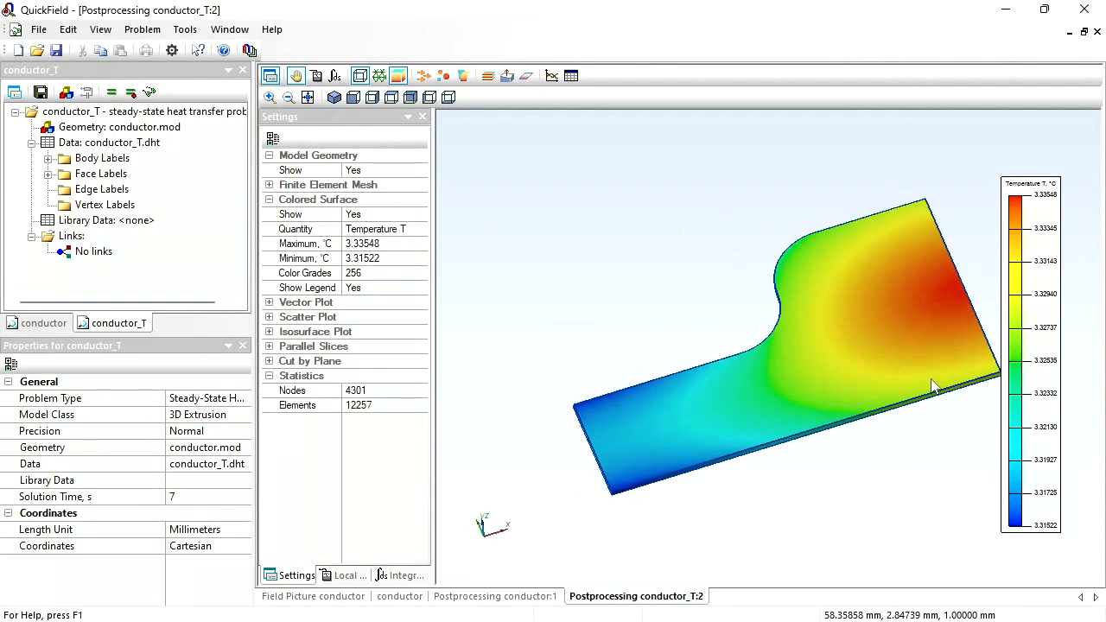
{"action": "left_click_drag", "start_coordinate": [1001, 345], "coordinate": [924, 337]}
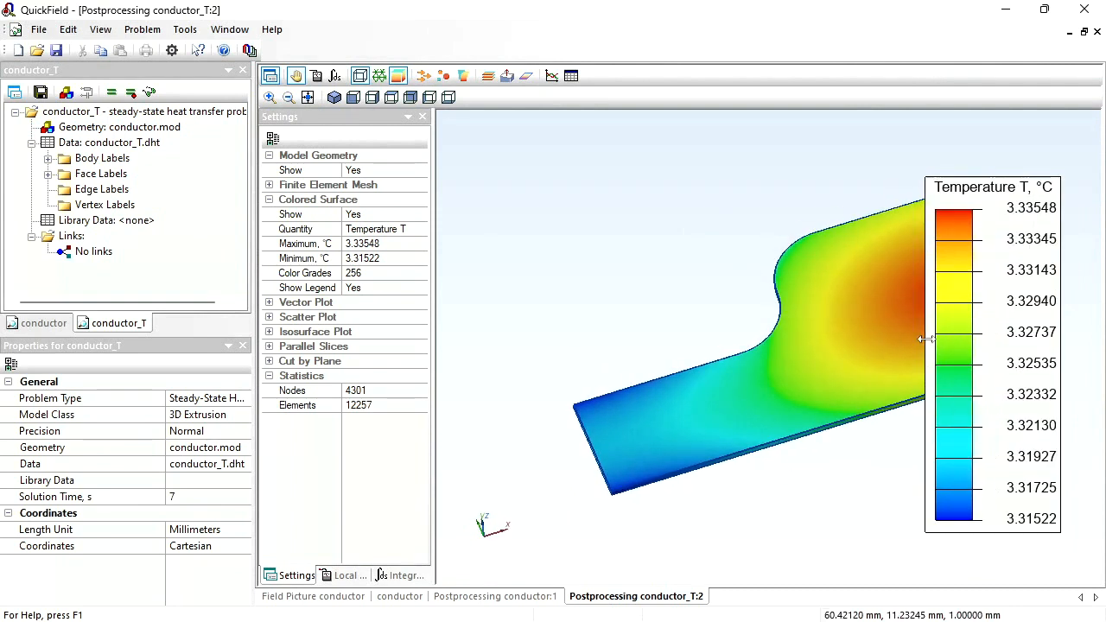
- Try a minimum of 0 °C for the temperature color scale and readjust the range to the visible bodies
{"action": "left_click", "coordinate": [399, 251]}
{"action": "left_click", "coordinate": [402, 257]}
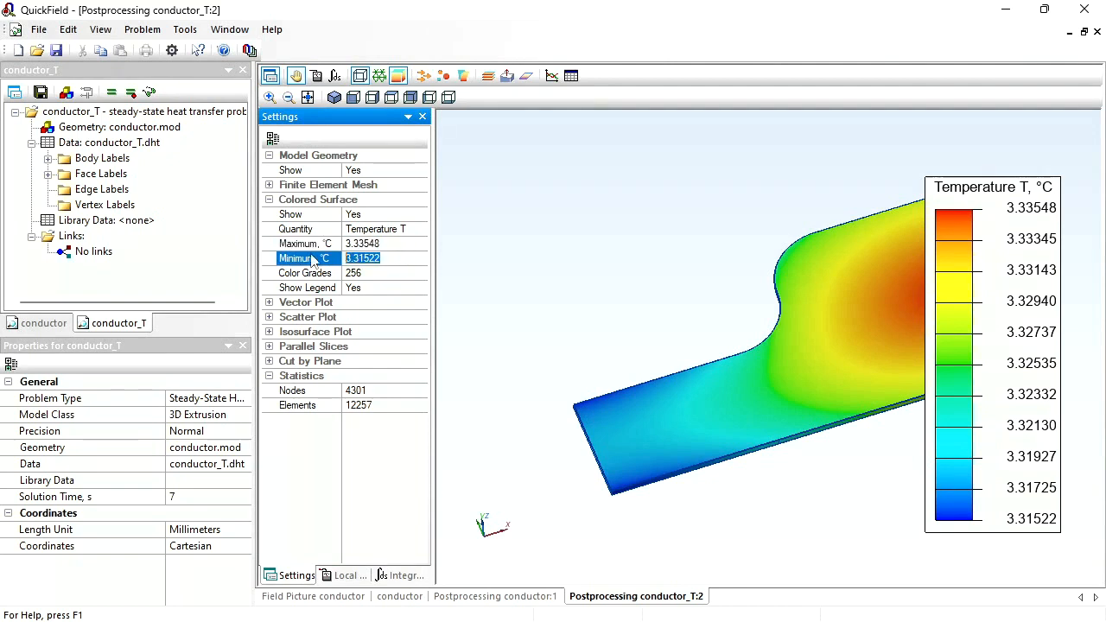
{"action": "type", "text": "0"}
{"action": "key", "text": "Return"}
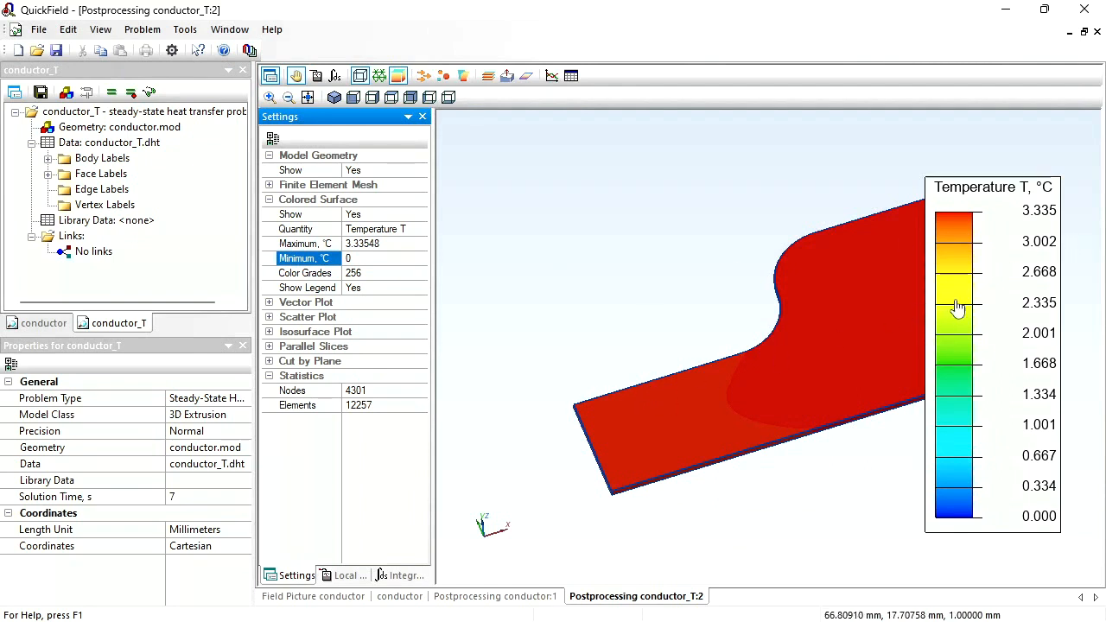
{"action": "right_click", "coordinate": [998, 298]}
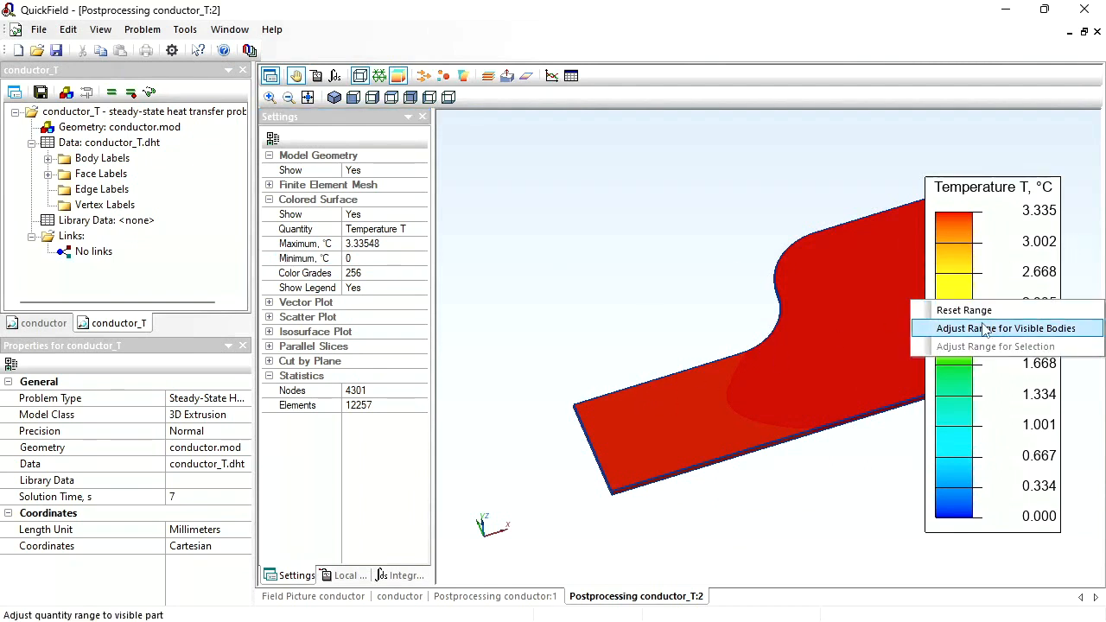
{"action": "left_click", "coordinate": [983, 325]}
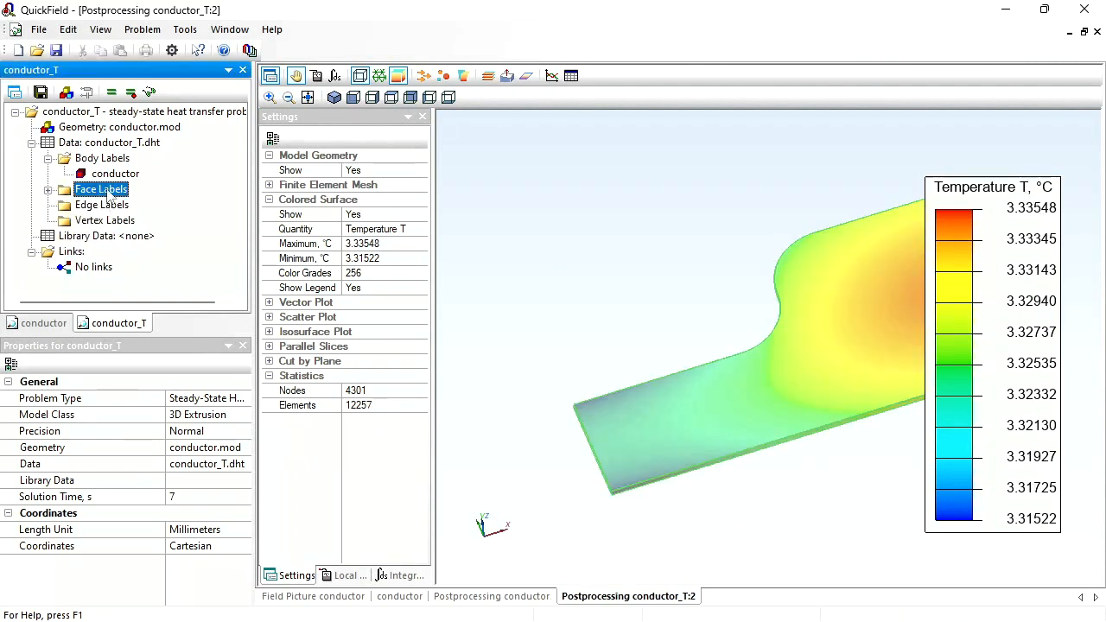
- Review the heat source expression of the body label conductor and leave its properties unchanged
{"action": "double_click", "coordinate": [103, 178]}
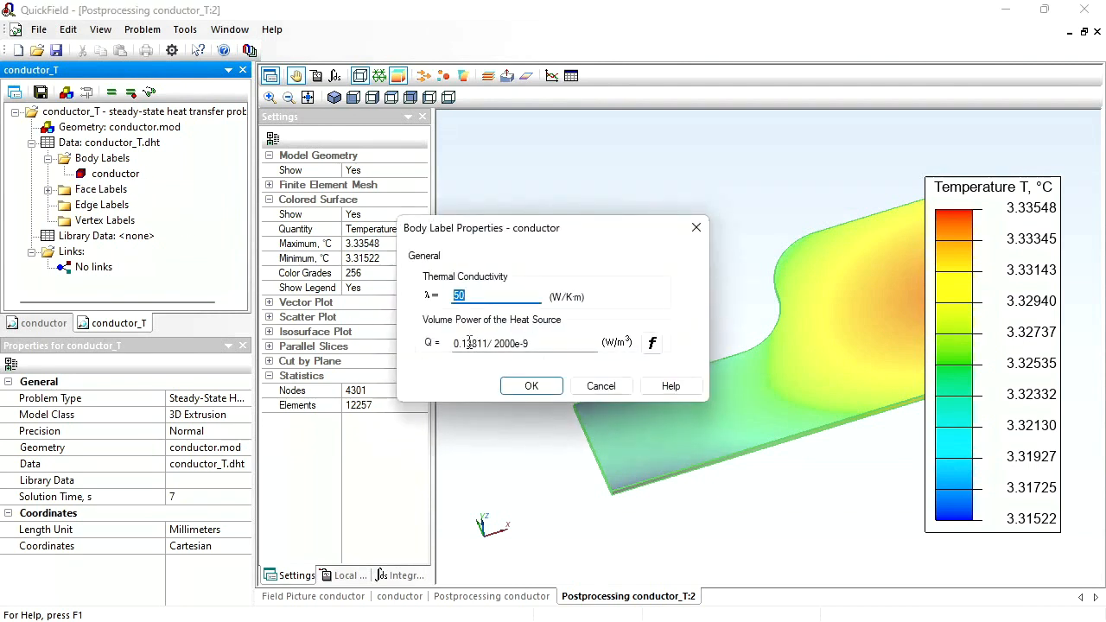
{"action": "left_click", "coordinate": [600, 387]}
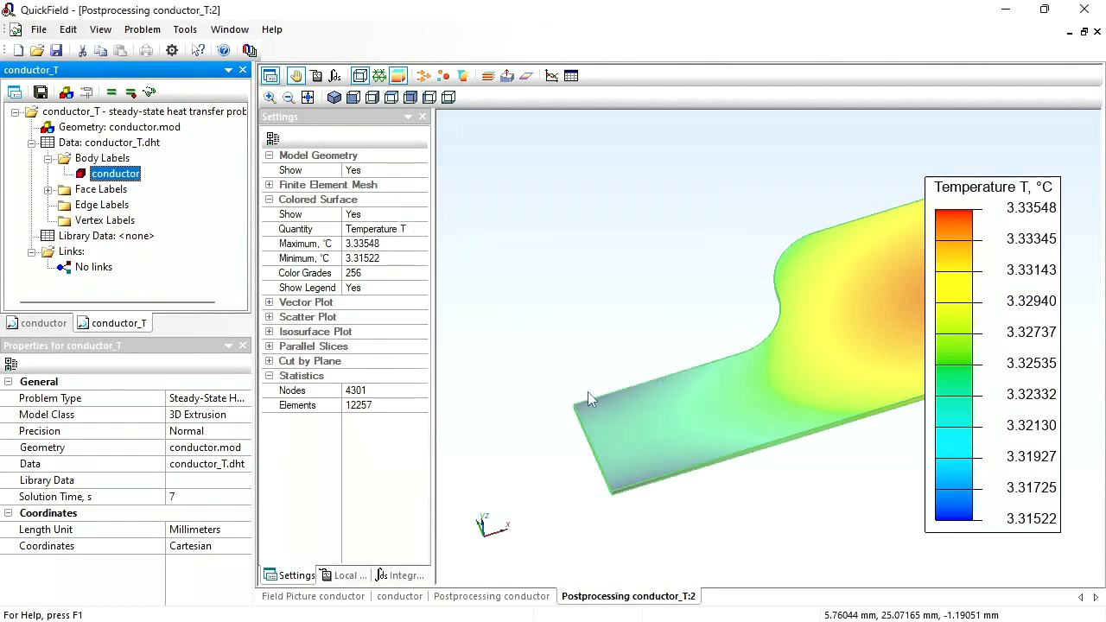
- Return to the DC conduction field picture and set the Joule heat color map to 5 color grades
{"action": "left_click", "coordinate": [319, 597]}
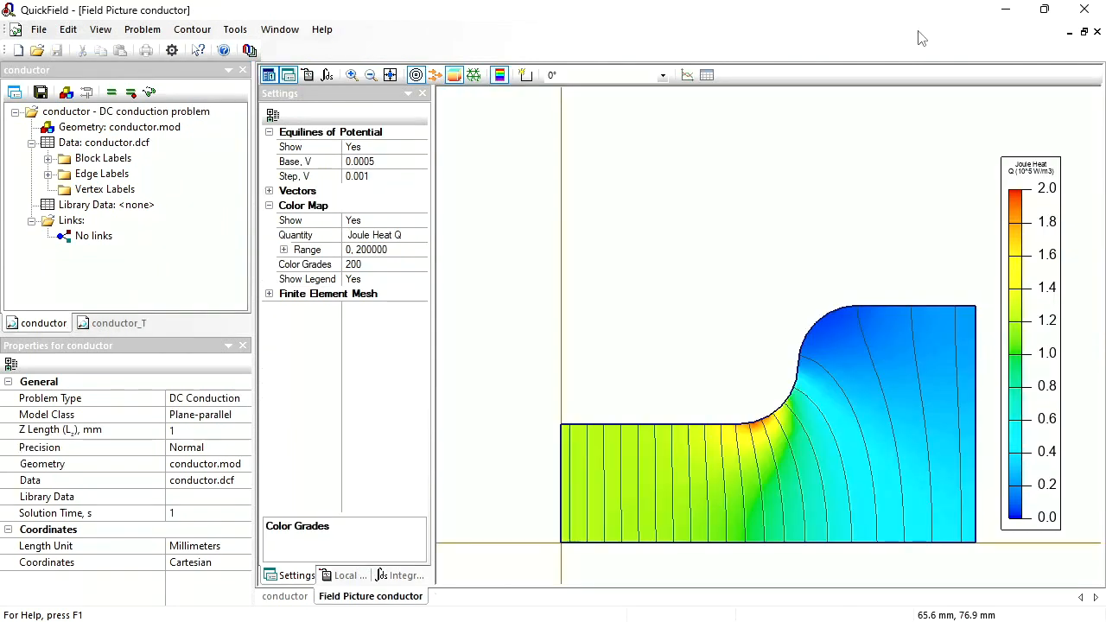
{"action": "left_click", "coordinate": [307, 268]}
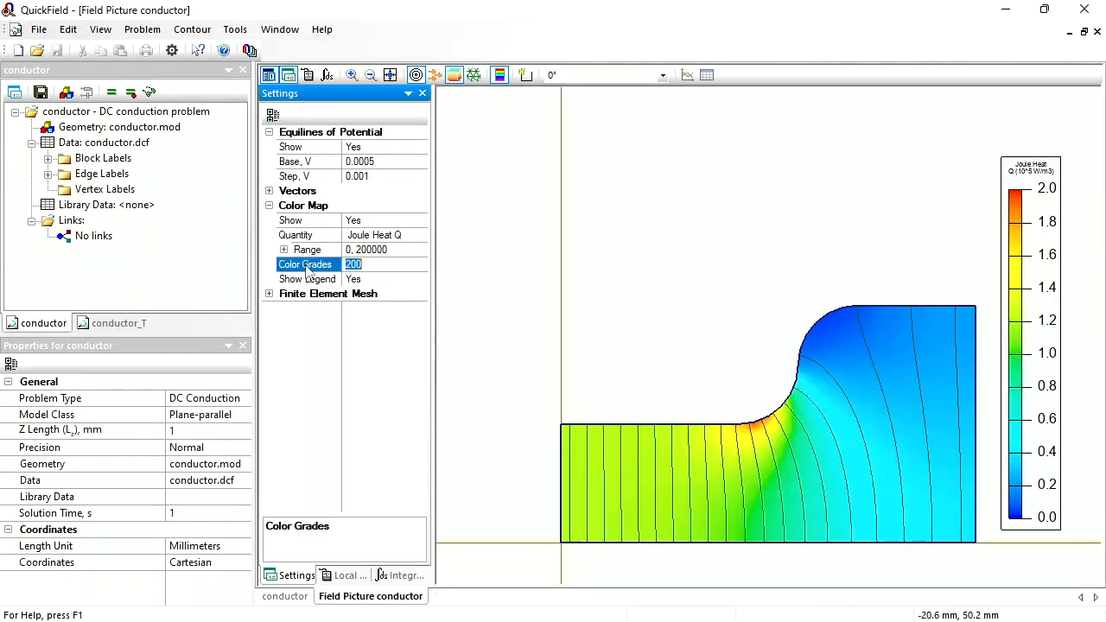
{"action": "key", "text": "Return"}
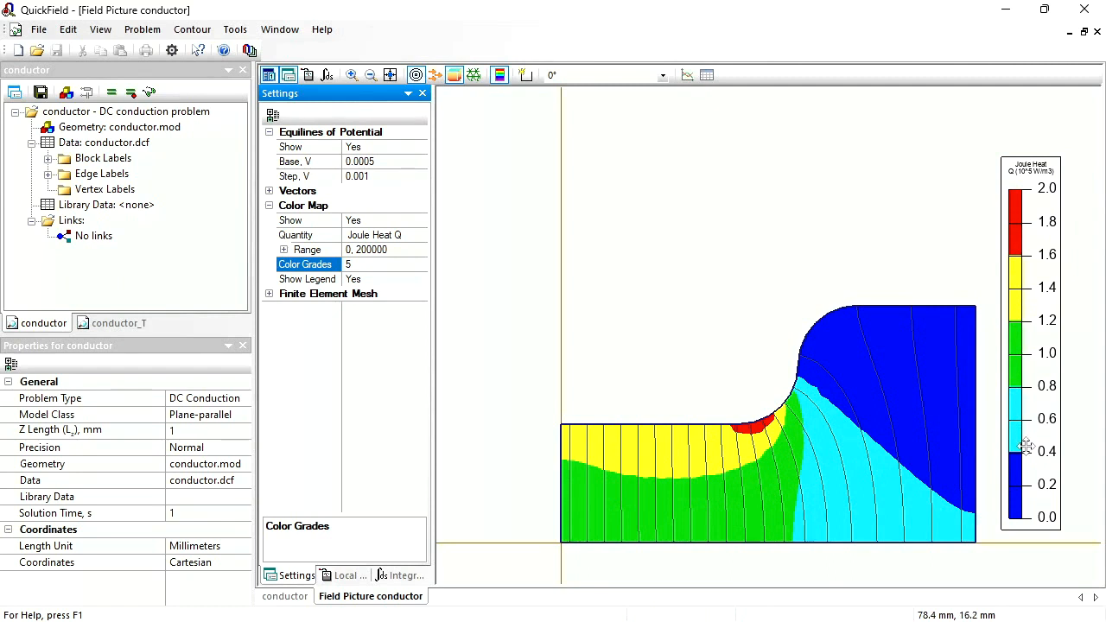
- Open the geometry model of the DC conduction problem and tile it horizontally with the field picture
{"action": "double_click", "coordinate": [108, 127]}
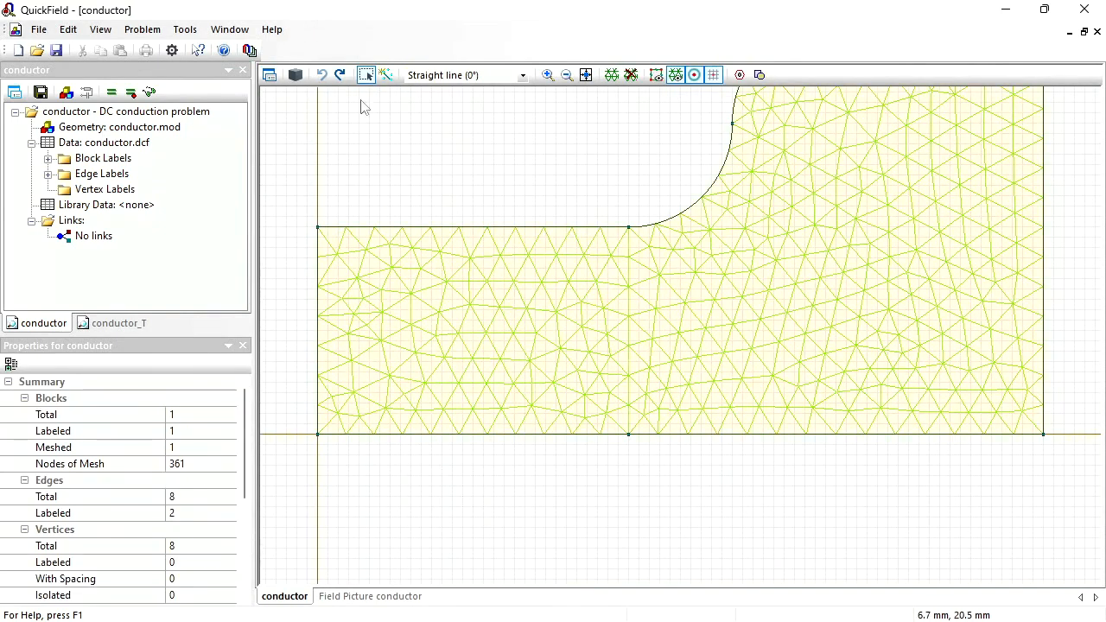
{"action": "left_click", "coordinate": [229, 28]}
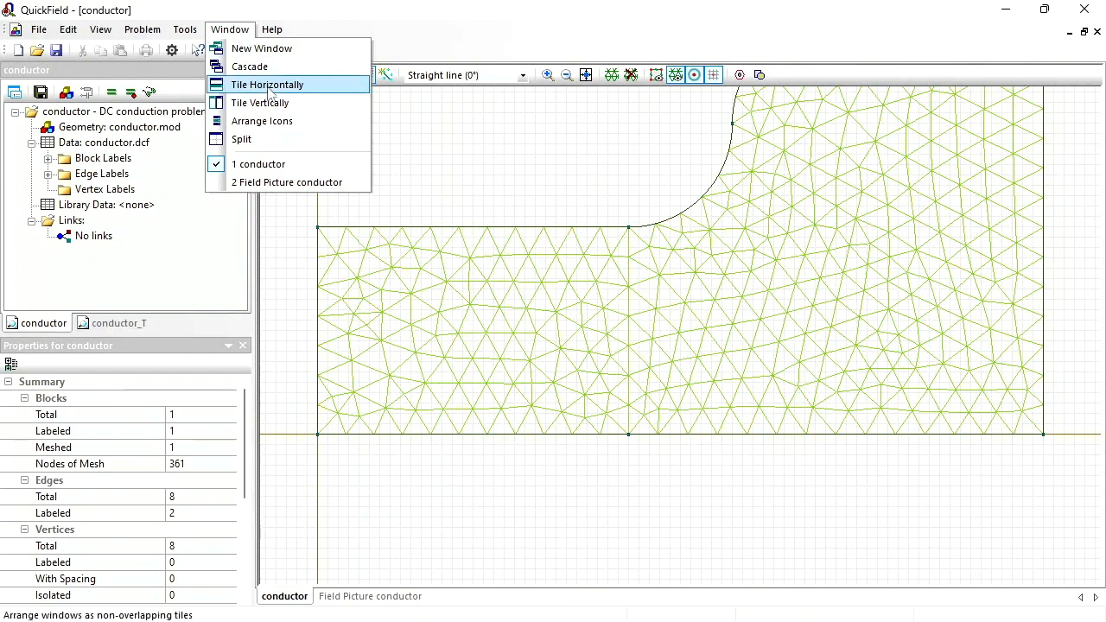
{"action": "left_click", "coordinate": [269, 85]}
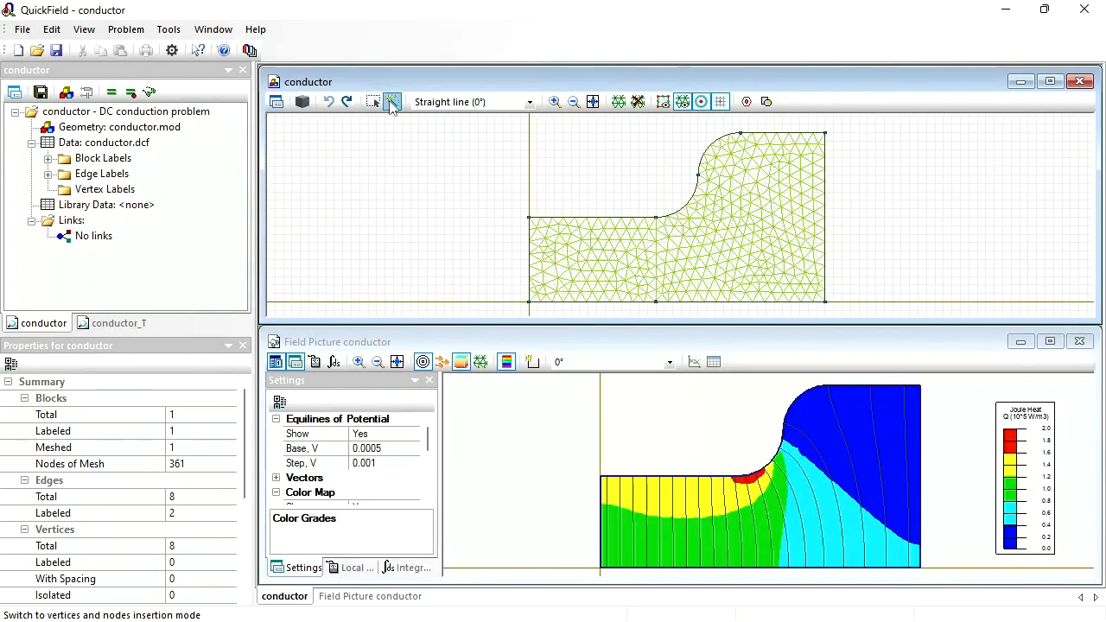
- Draw connected straight edges across the conductor through (72, 4), (68, 4) and (42, 28) mm, ending outside the curved edge at Y 28 mm
{"action": "left_click", "coordinate": [391, 102]}
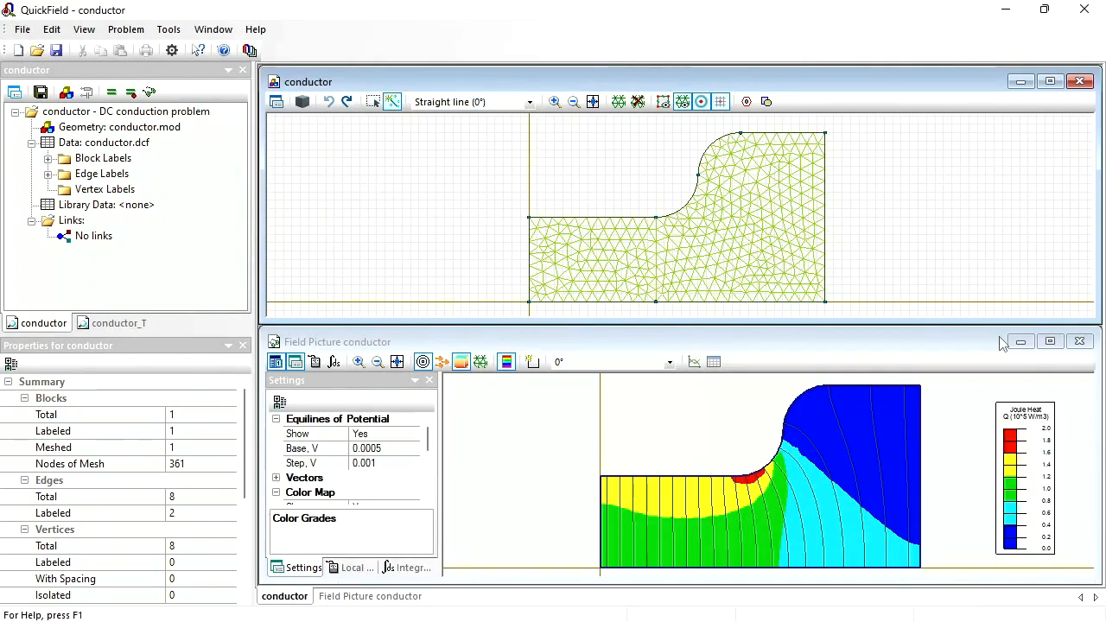
{"action": "left_click", "coordinate": [833, 283]}
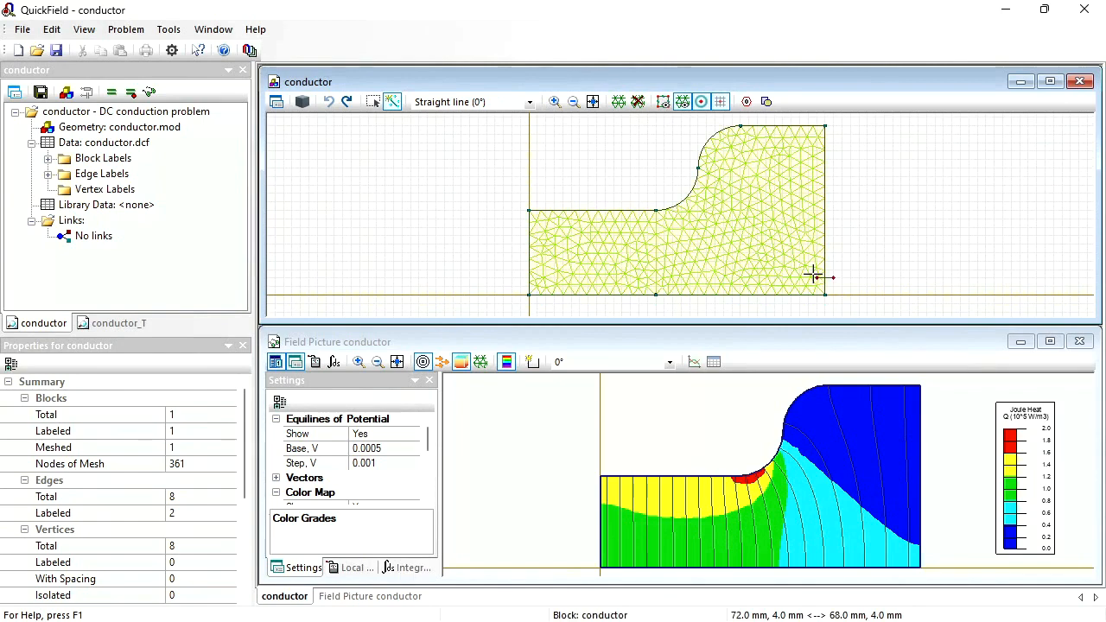
{"action": "left_click", "coordinate": [815, 276]}
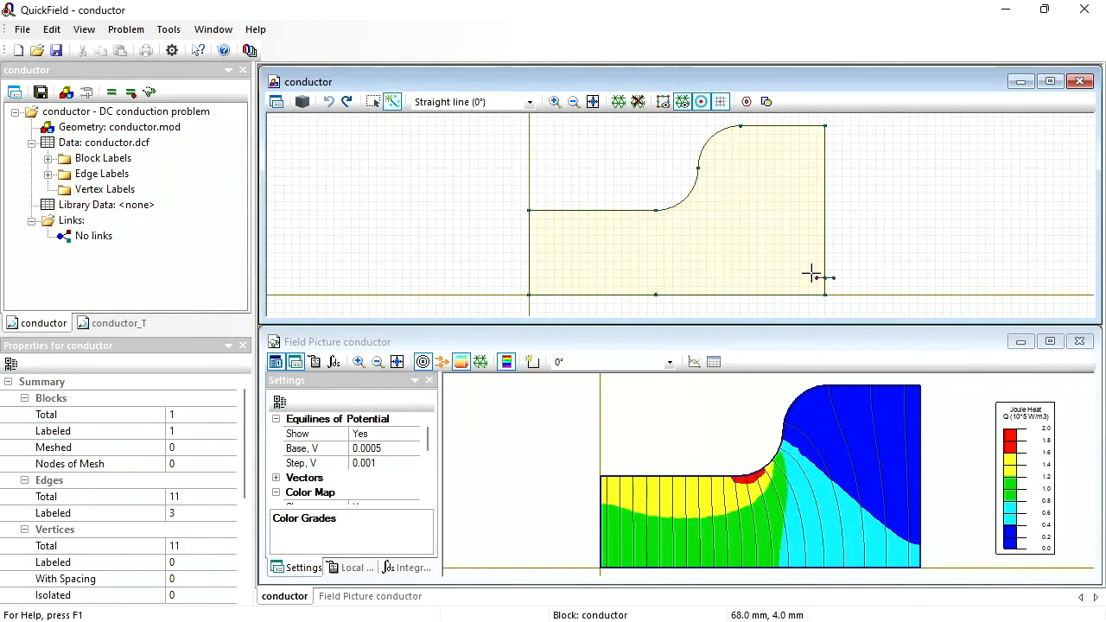
{"action": "left_click", "coordinate": [707, 176]}
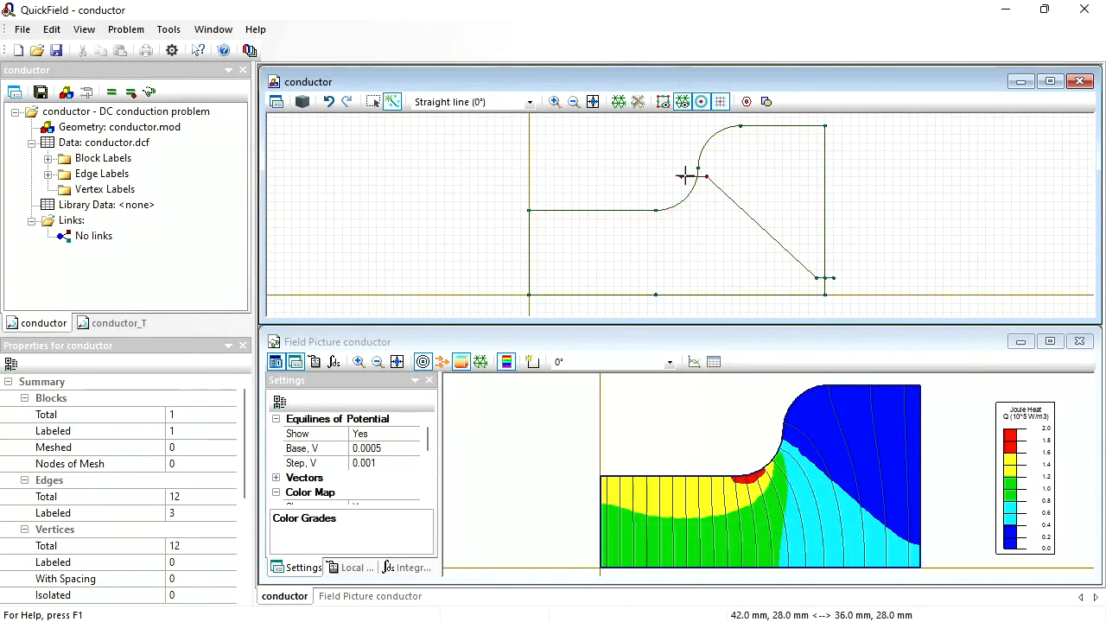
{"action": "left_click", "coordinate": [684, 176]}
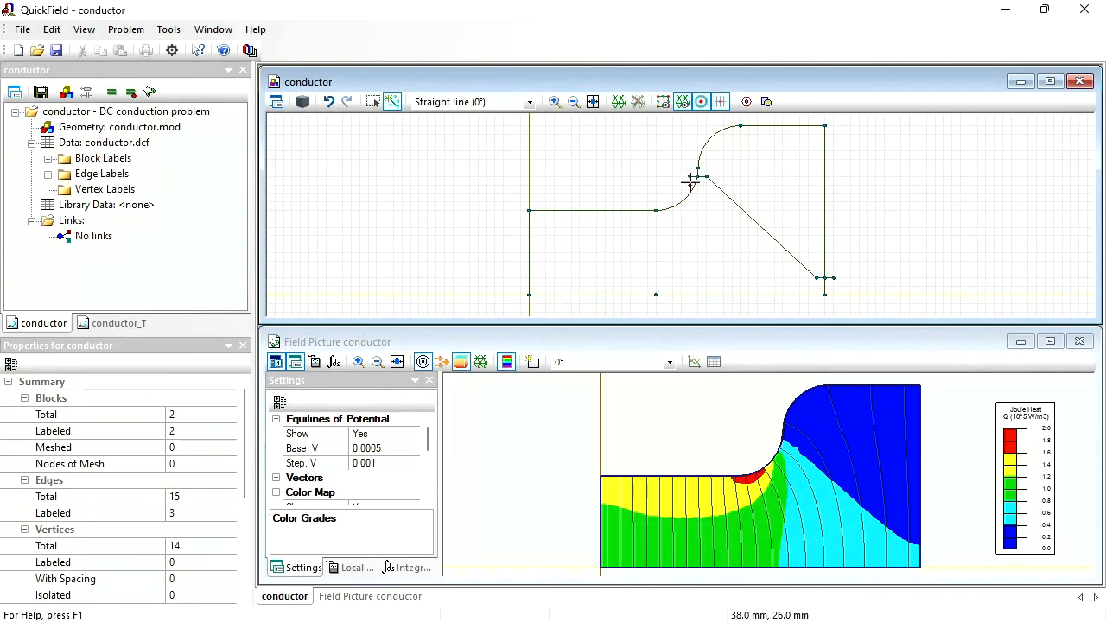
- Draw connected straight edges from (38, 26) through (40, 26) and (42, 16) to (40, -2) mm, crossing the conductor's bottom edge
{"action": "mouse_move", "coordinate": [689, 182]}
{"action": "left_mouse_down"}
{"action": "mouse_move", "coordinate": [702, 211]}
{"action": "mouse_move", "coordinate": [691, 291]}
{"action": "mouse_move", "coordinate": [695, 267]}
{"action": "left_mouse_up"}
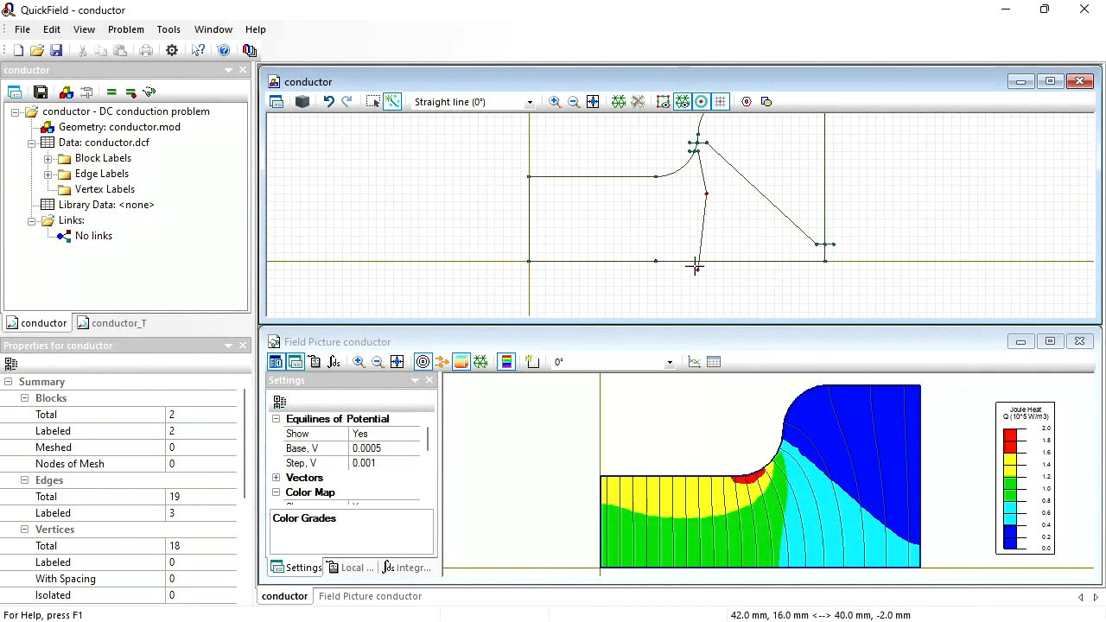
{"action": "left_click", "coordinate": [696, 269]}
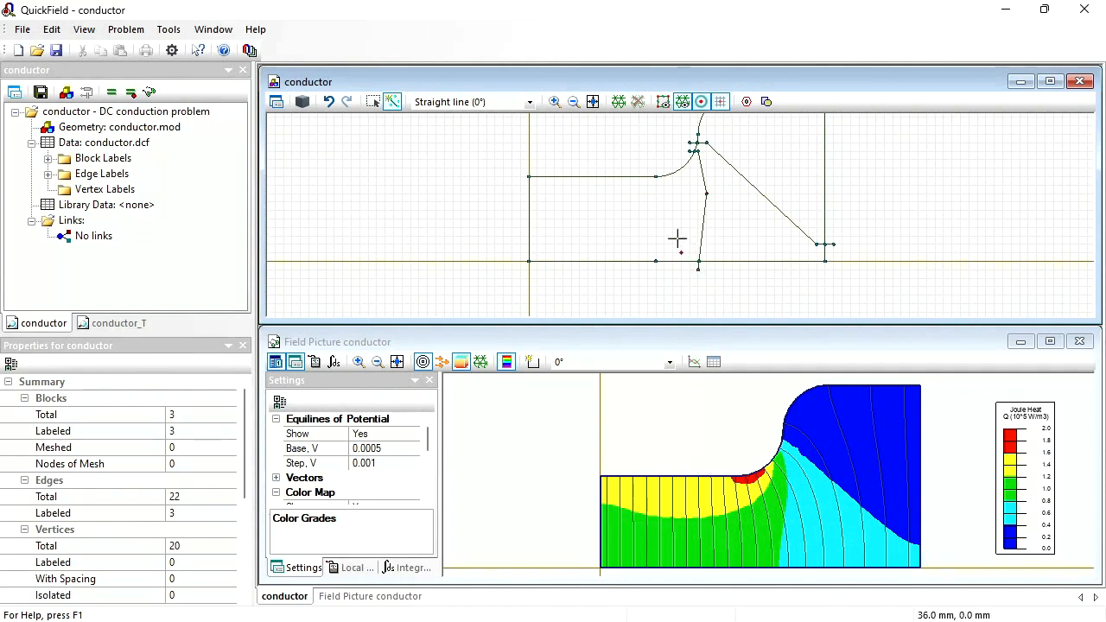
- Draw connected straight edges through (36, 24), (38, 20), (36, 16), (30, 12), (12, 10), (6, 12) and (-2, 14) mm
{"action": "left_click", "coordinate": [689, 176]}
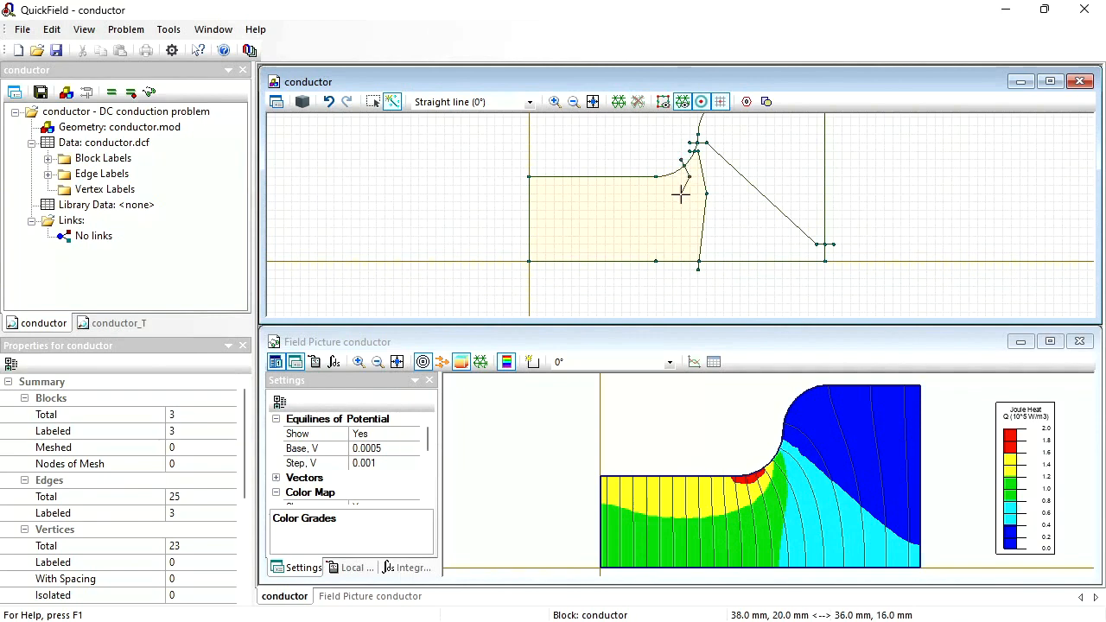
{"action": "left_click", "coordinate": [680, 193]}
{"action": "left_click", "coordinate": [656, 211]}
{"action": "left_click", "coordinate": [580, 220]}
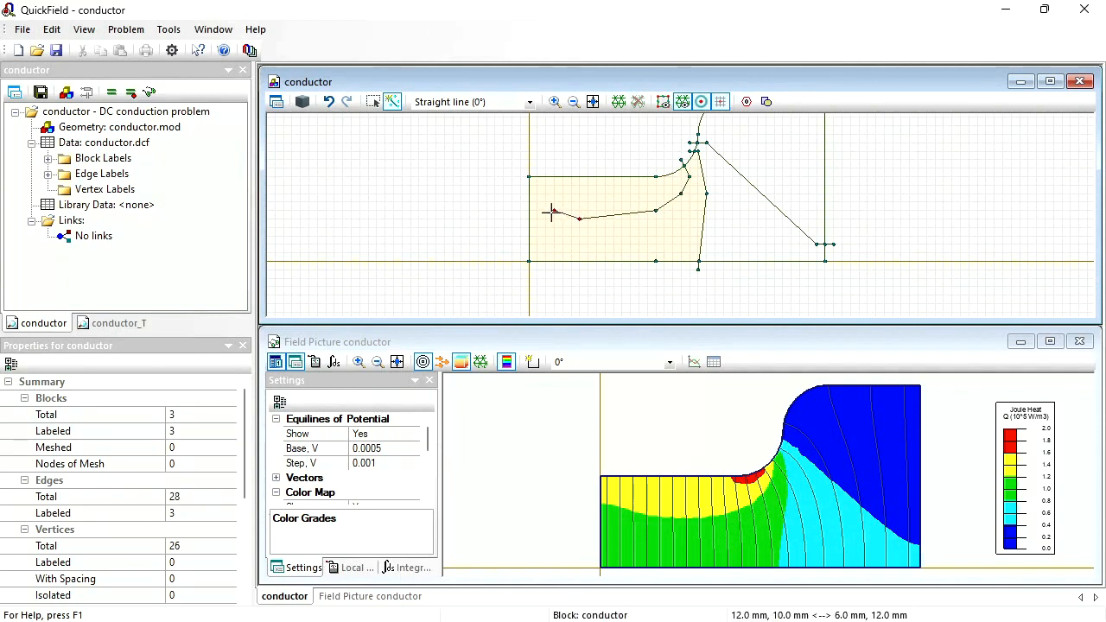
{"action": "left_click", "coordinate": [553, 210]}
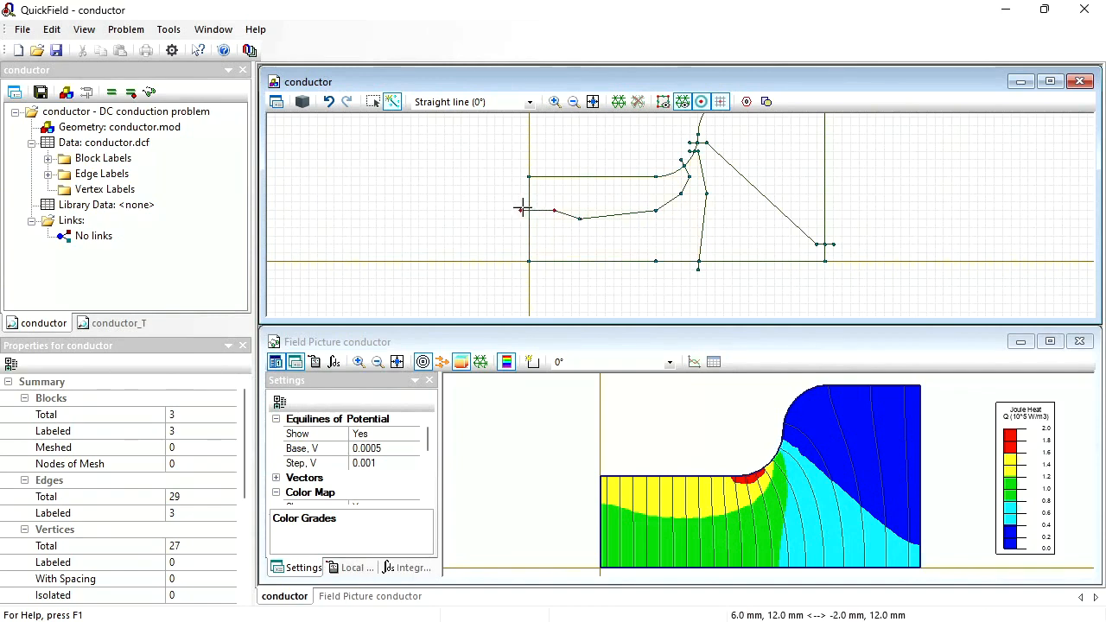
{"action": "left_click", "coordinate": [520, 203]}
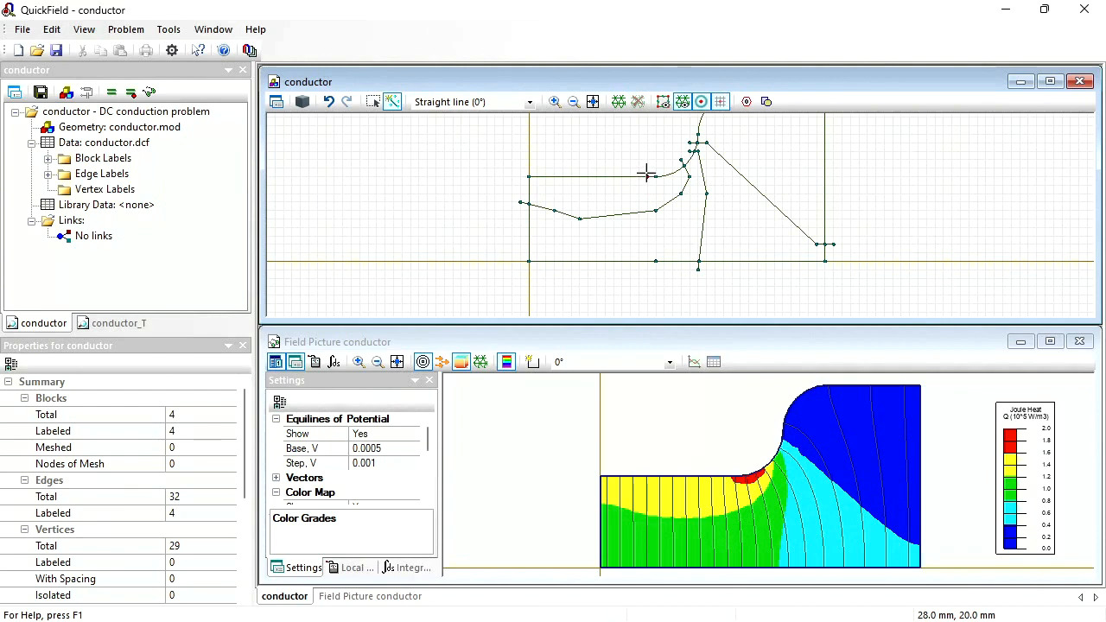
- Outline the hot spot under the curve with straight edges through (28, 20), (30, 18), (34, 18), (36, 20) and (34, 22) mm
{"action": "left_click_drag", "start_coordinate": [646, 172], "coordinate": [656, 184]}
{"action": "left_click_drag", "start_coordinate": [656, 185], "coordinate": [673, 185]}
{"action": "left_click_drag", "start_coordinate": [673, 185], "coordinate": [673, 181]}
{"action": "left_click", "coordinate": [682, 176]}
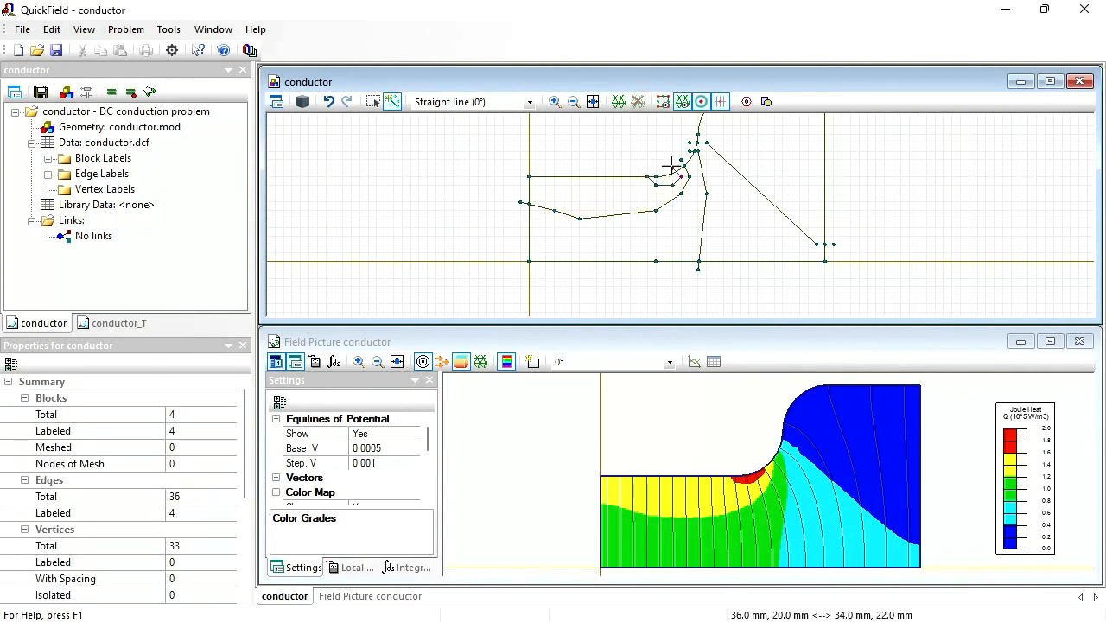
{"action": "left_click", "coordinate": [673, 166]}
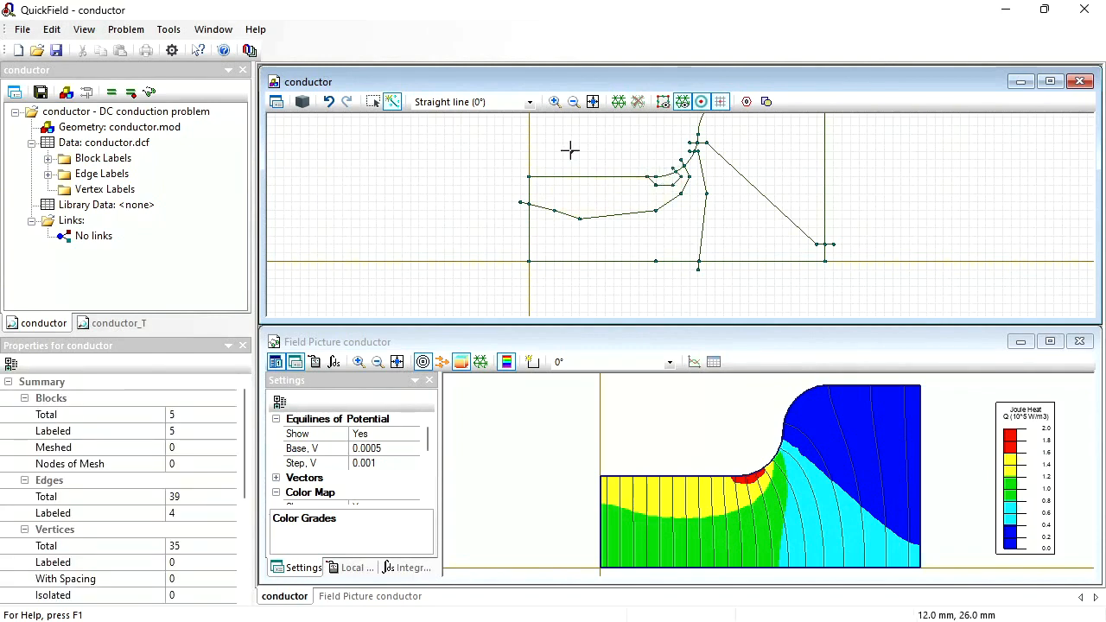
- Delete the overhanging vertices outside the conductor at (40, -2), (72, 4) and (-2, 14) mm
{"action": "left_click", "coordinate": [374, 102]}
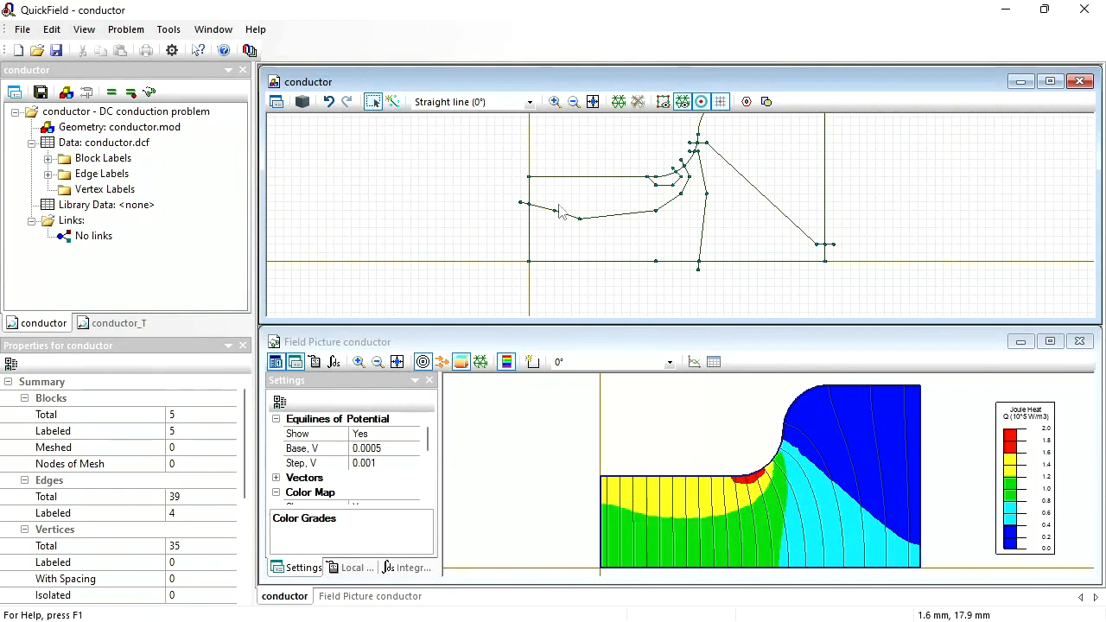
{"action": "left_click", "coordinate": [698, 272]}
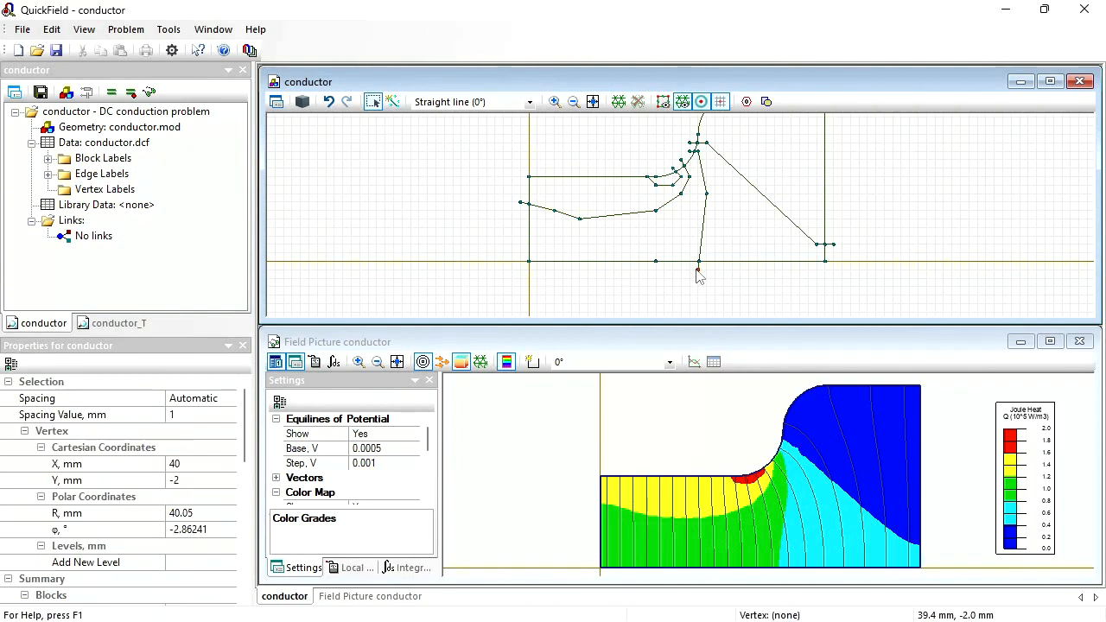
{"action": "left_click", "coordinate": [832, 246], "text": "ctrl"}
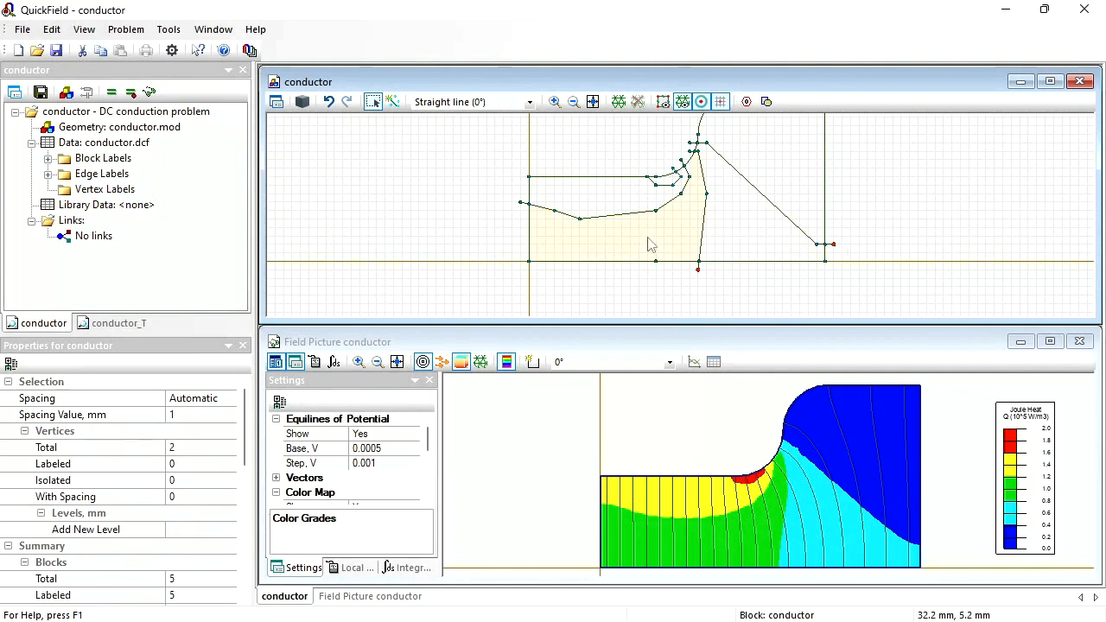
{"action": "left_click", "coordinate": [521, 207]}
{"action": "left_click", "coordinate": [701, 170]}
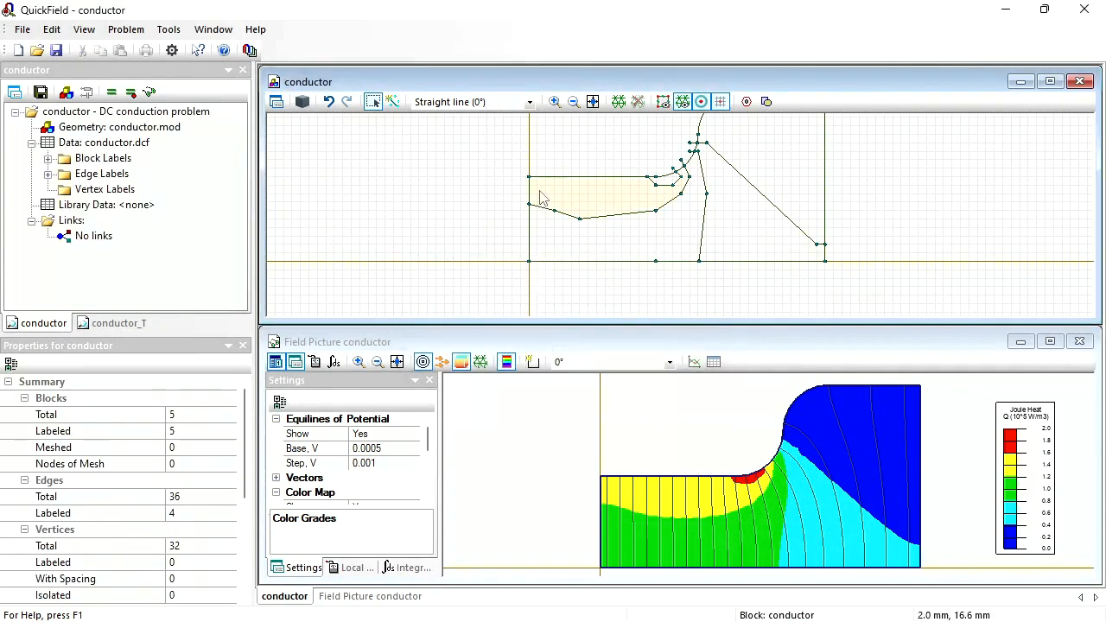
- Delete the overhanging vertices beyond the curved edge at (36, 24), (34, 22), (38, 26) and (38, 28) mm
{"action": "left_click", "coordinate": [681, 162]}
{"action": "key", "text": "Delete"}
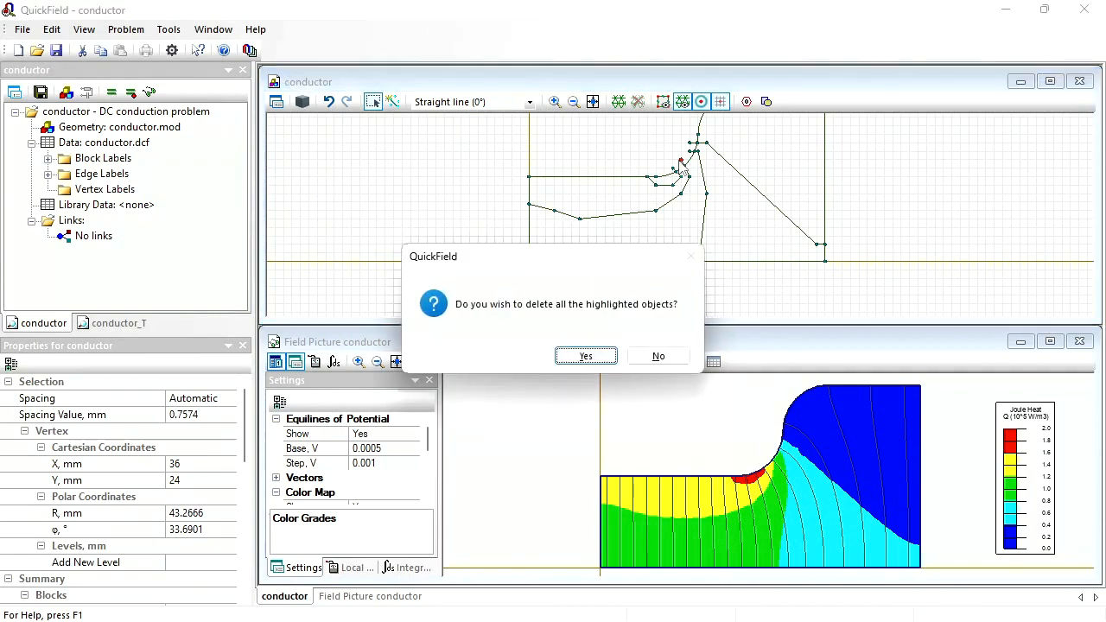
{"action": "key", "text": "Return"}
{"action": "left_click", "coordinate": [675, 167]}
{"action": "key", "text": "Delete"}
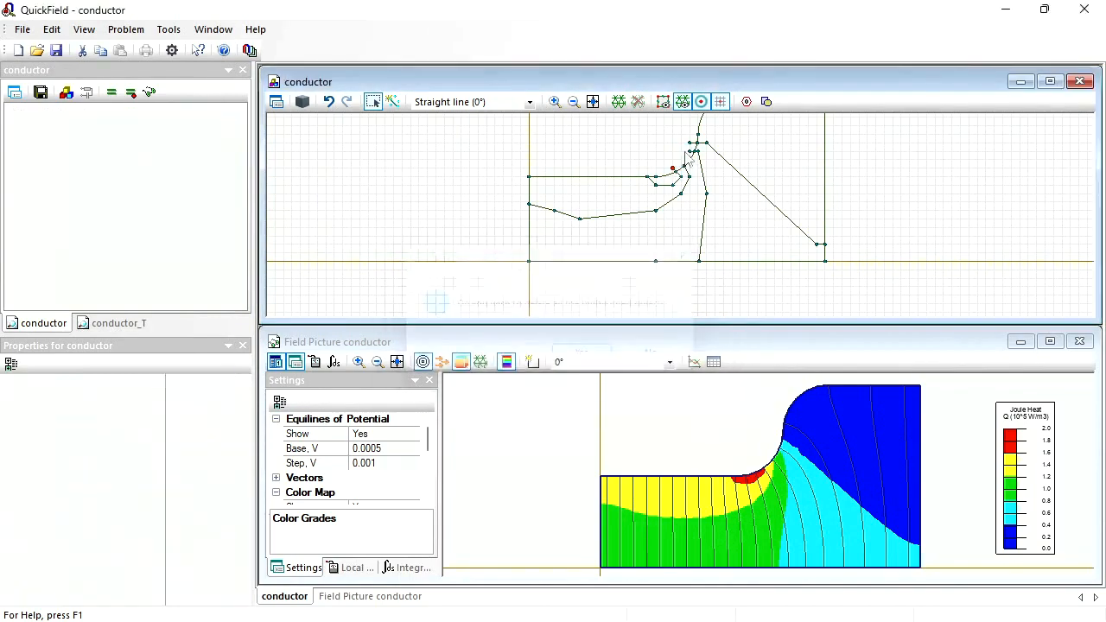
{"action": "key", "text": "Return"}
{"action": "left_click", "coordinate": [688, 151]}
{"action": "key", "text": "Delete"}
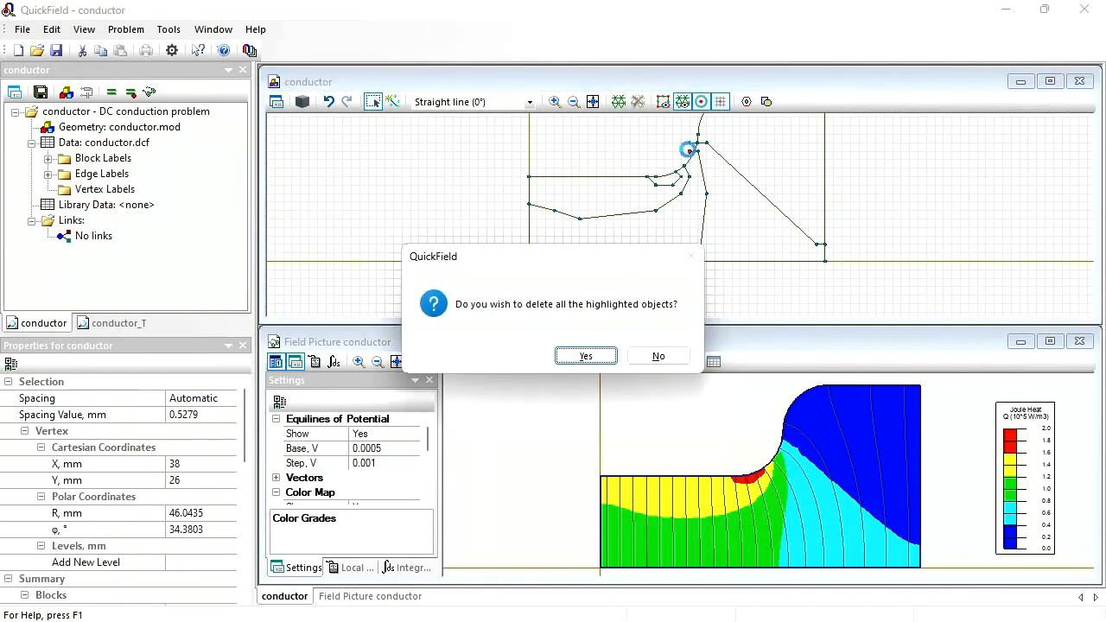
{"action": "key", "text": "Return"}
{"action": "left_click", "coordinate": [691, 145]}
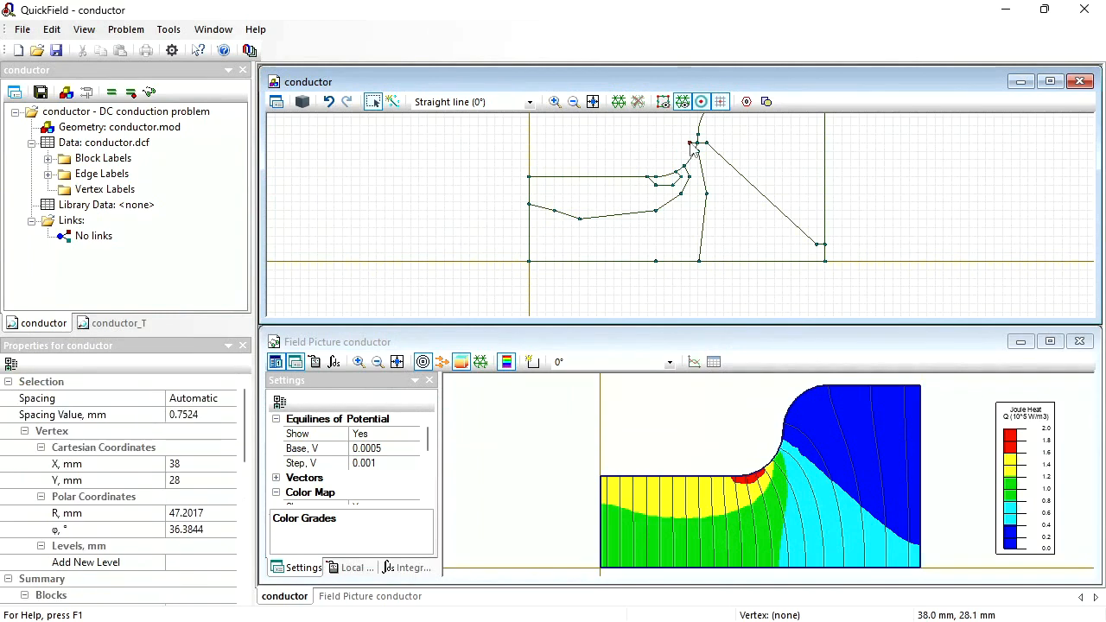
{"action": "key", "text": "Delete"}
{"action": "key", "text": "Return"}
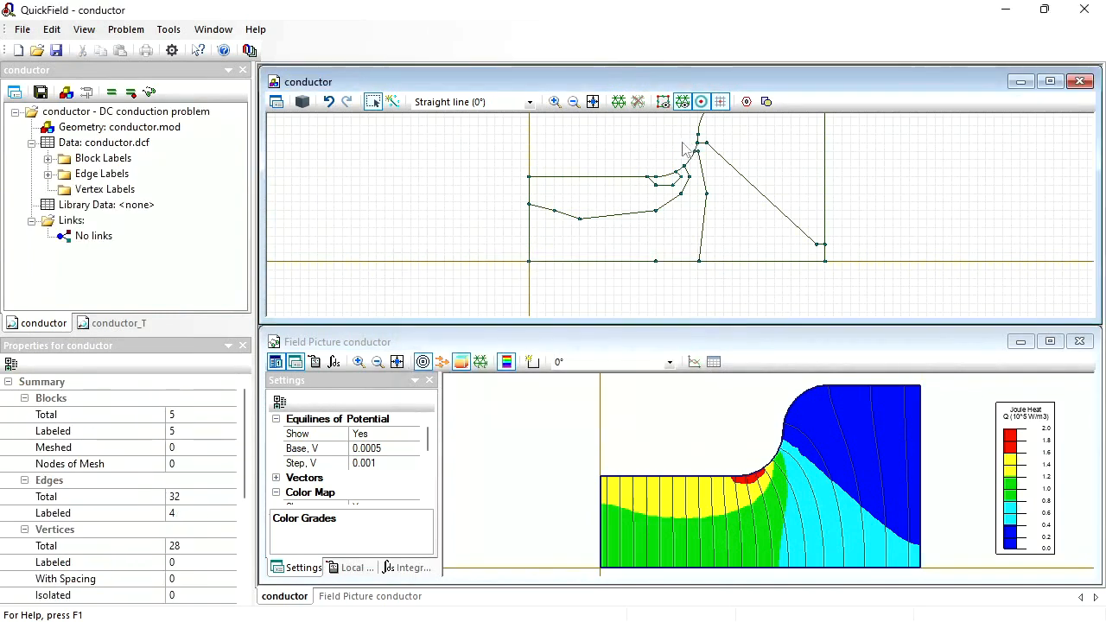
- Build the mesh, solve the DC conduction problem with conductor.mod saved, and open the field picture
{"action": "left_click", "coordinate": [620, 103]}
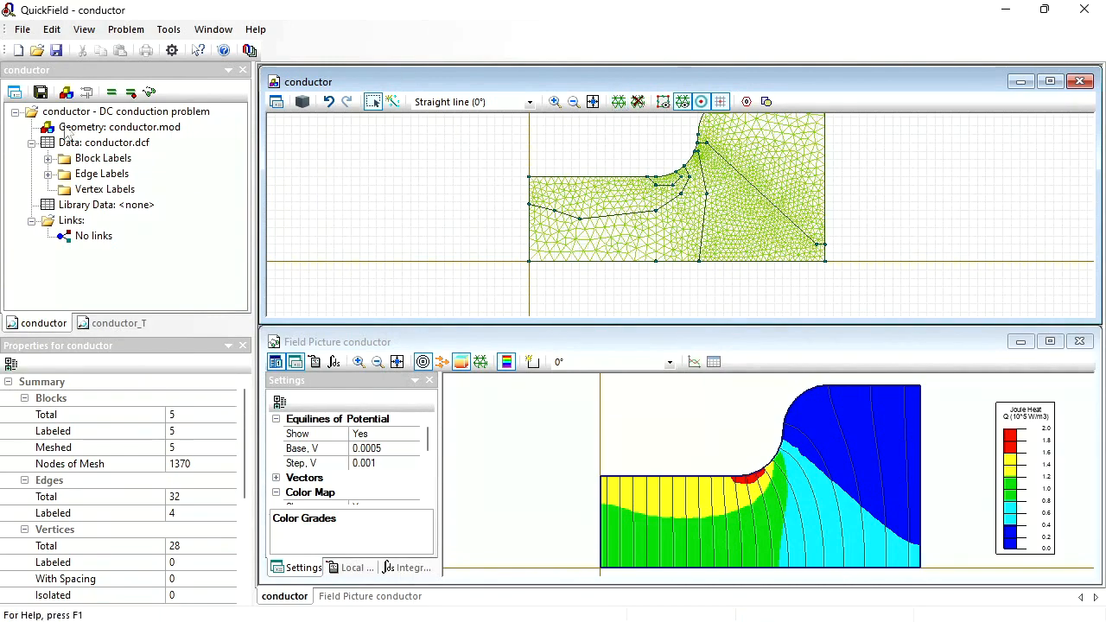
{"action": "left_click", "coordinate": [111, 92]}
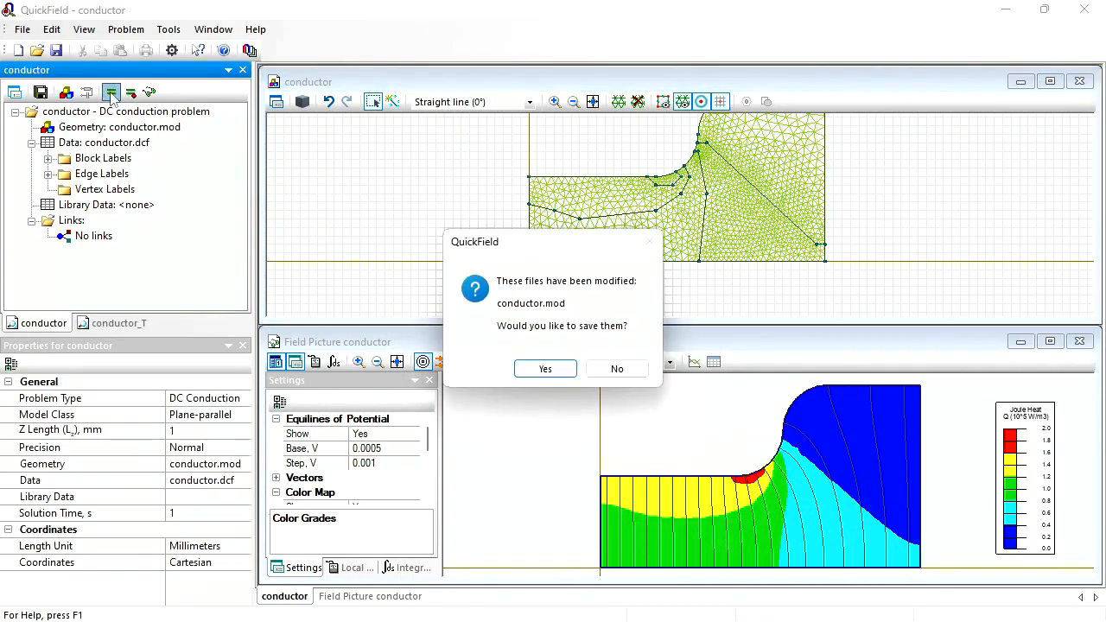
{"action": "key", "text": "Return"}
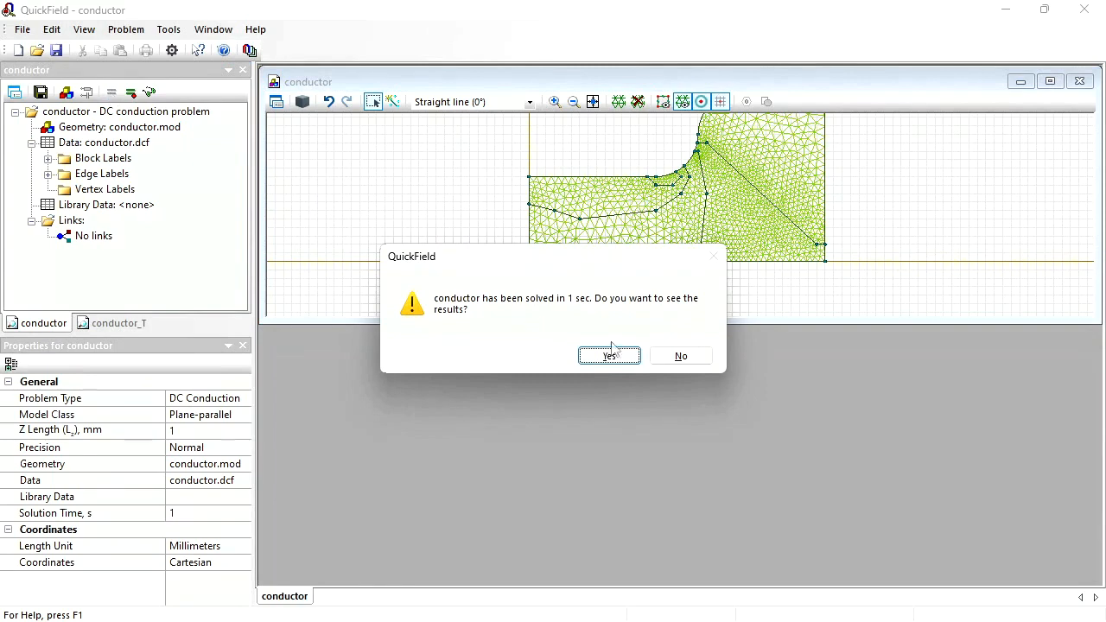
{"action": "left_click", "coordinate": [615, 355]}
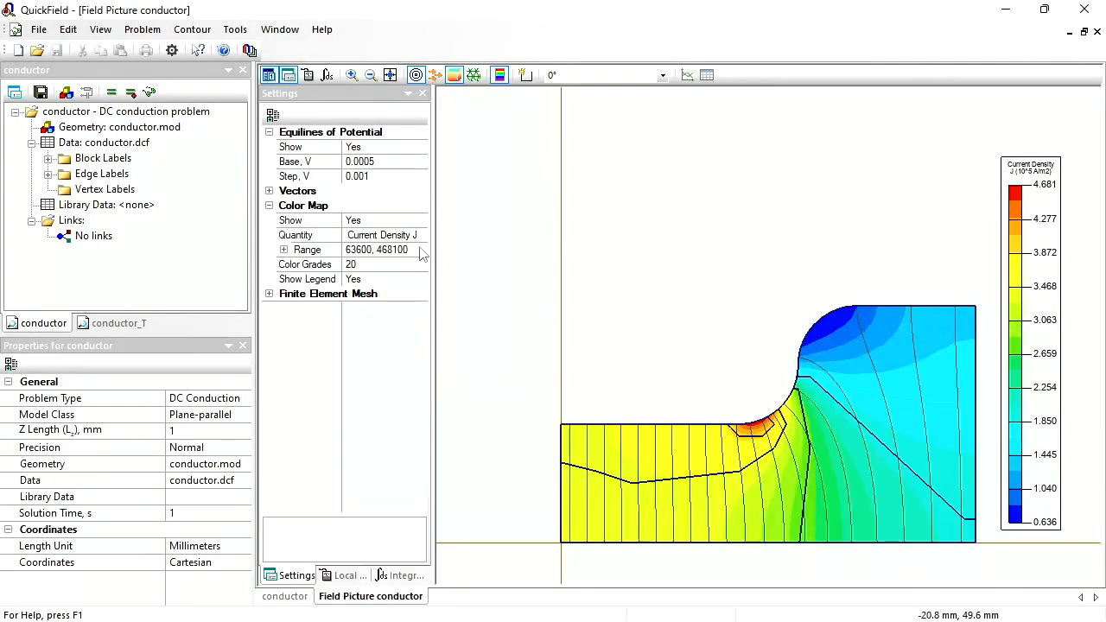
- Show Joule Heat Q in the color map with a range of 0 to 200000
{"action": "left_click", "coordinate": [421, 238]}
{"action": "left_click", "coordinate": [421, 235]}
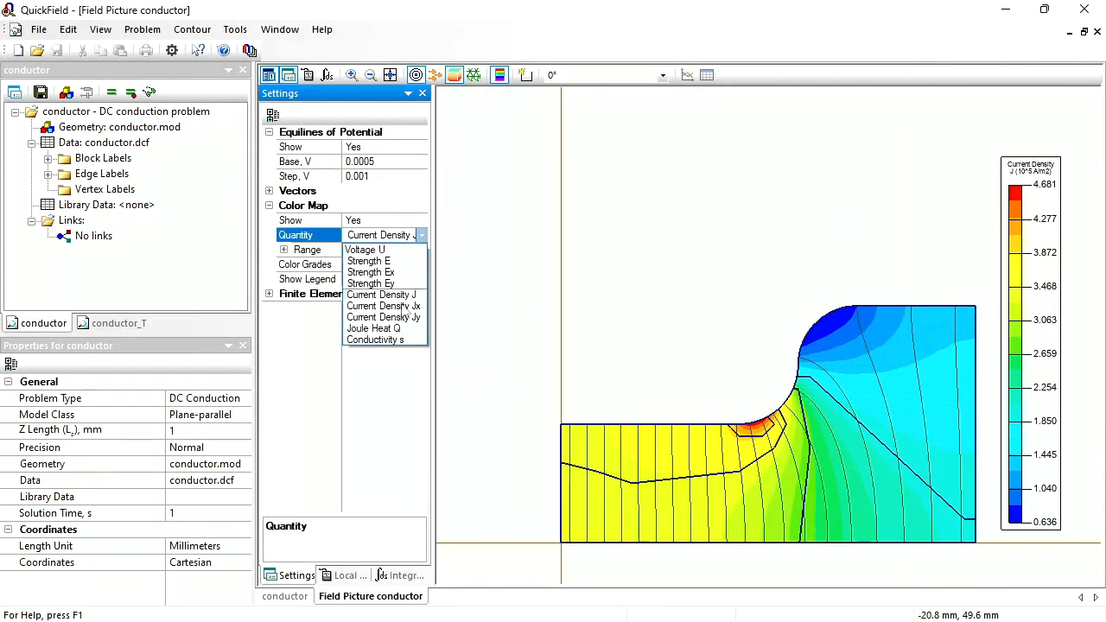
{"action": "left_click", "coordinate": [395, 331]}
{"action": "left_click", "coordinate": [363, 248]}
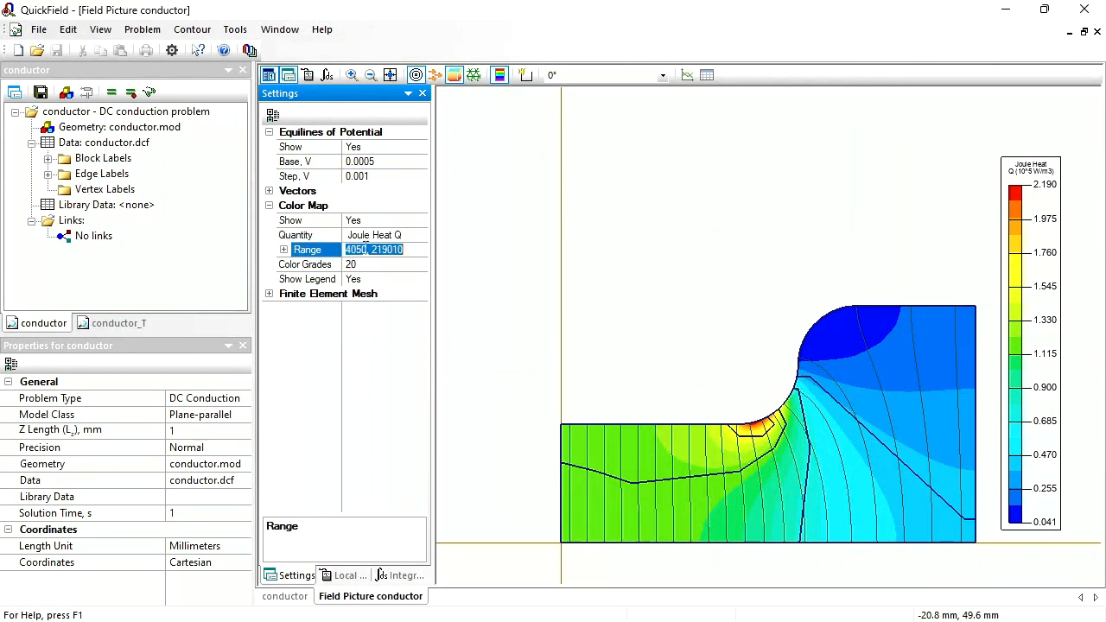
{"action": "left_click_drag", "start_coordinate": [357, 250], "coordinate": [421, 251]}
{"action": "type", "text": "0"}
{"action": "key", "text": "Delete"}
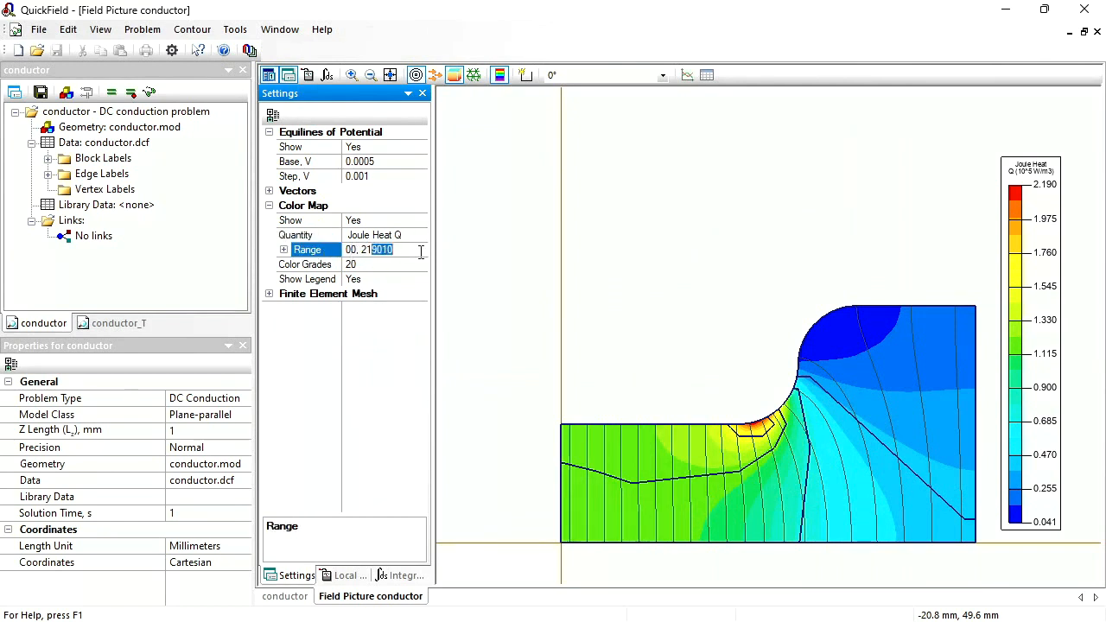
{"action": "key", "text": "Delete"}
{"action": "key", "text": "Return"}
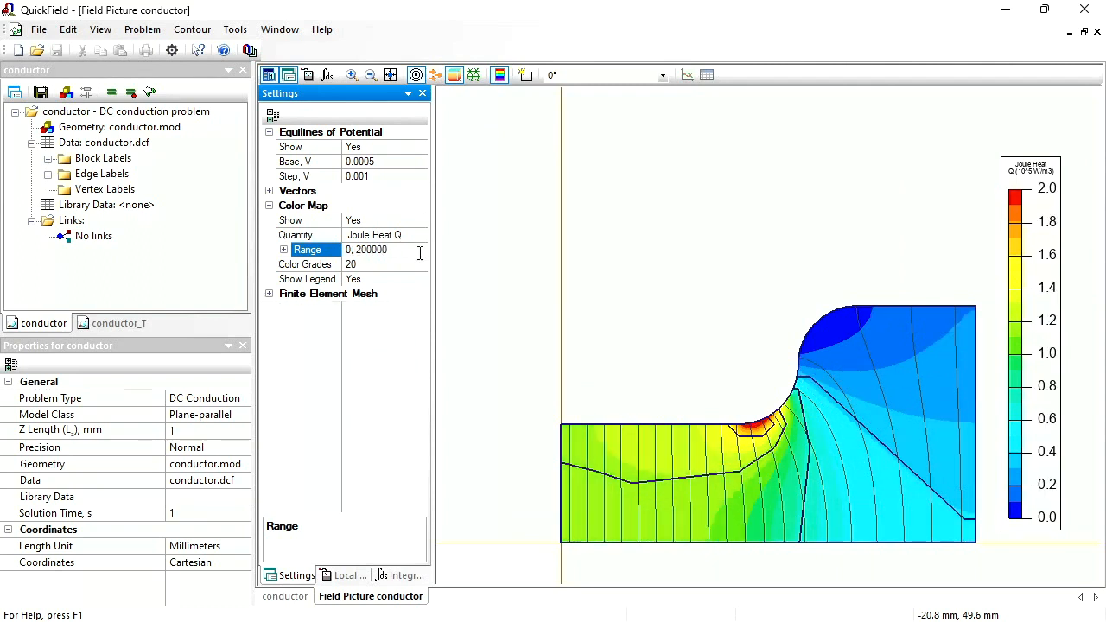
- Set the Joule heat color map to 5 color grades
{"action": "left_click", "coordinate": [367, 267]}
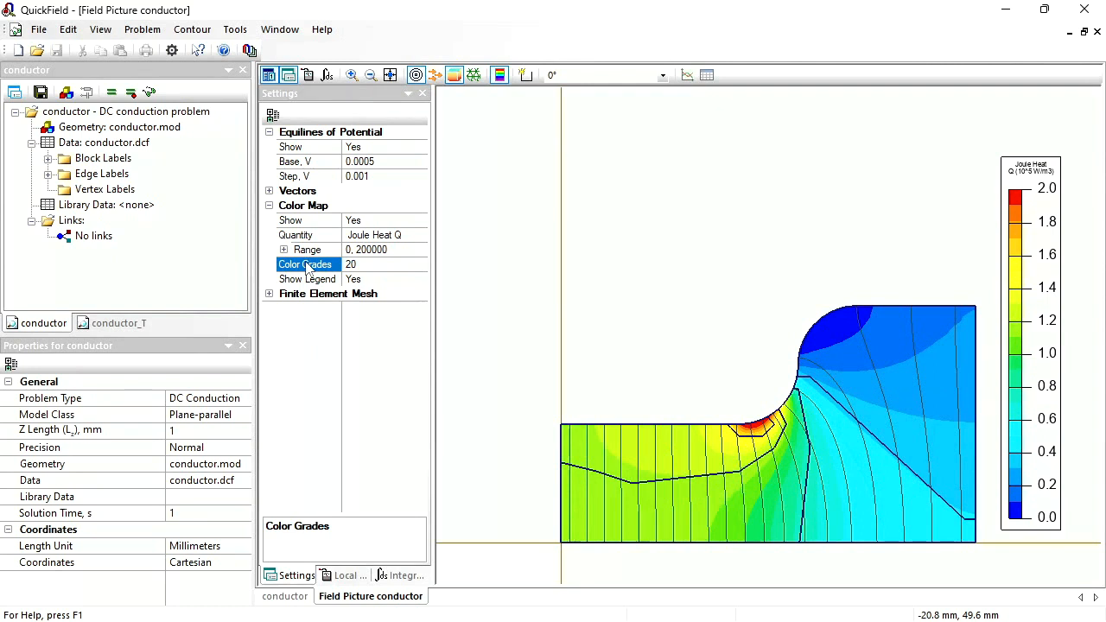
{"action": "left_click", "coordinate": [387, 268]}
{"action": "type", "text": "5"}
{"action": "key", "text": "Return"}
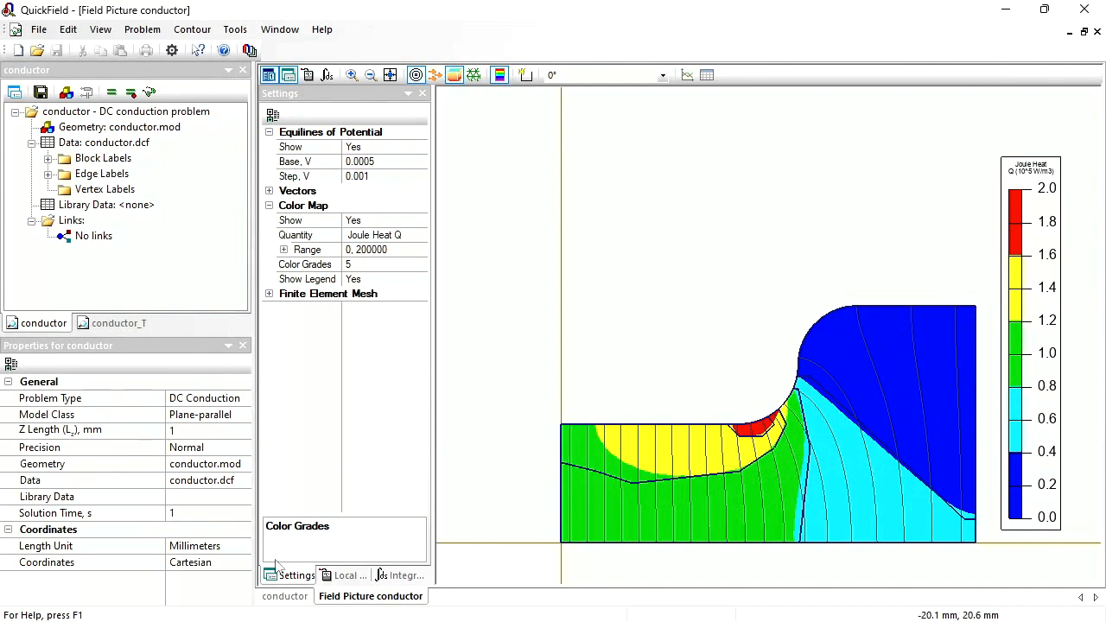
- Return to the conductor geometry model and tile it horizontally with the new field picture
{"action": "left_click", "coordinate": [278, 596]}
{"action": "left_click", "coordinate": [283, 596]}
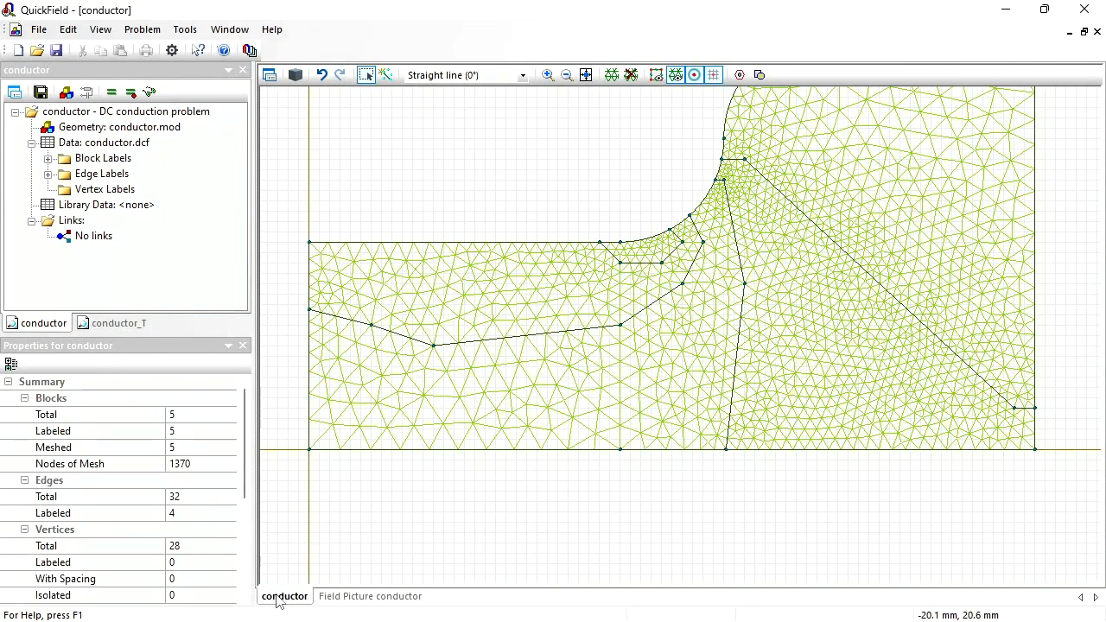
{"action": "left_click", "coordinate": [230, 29]}
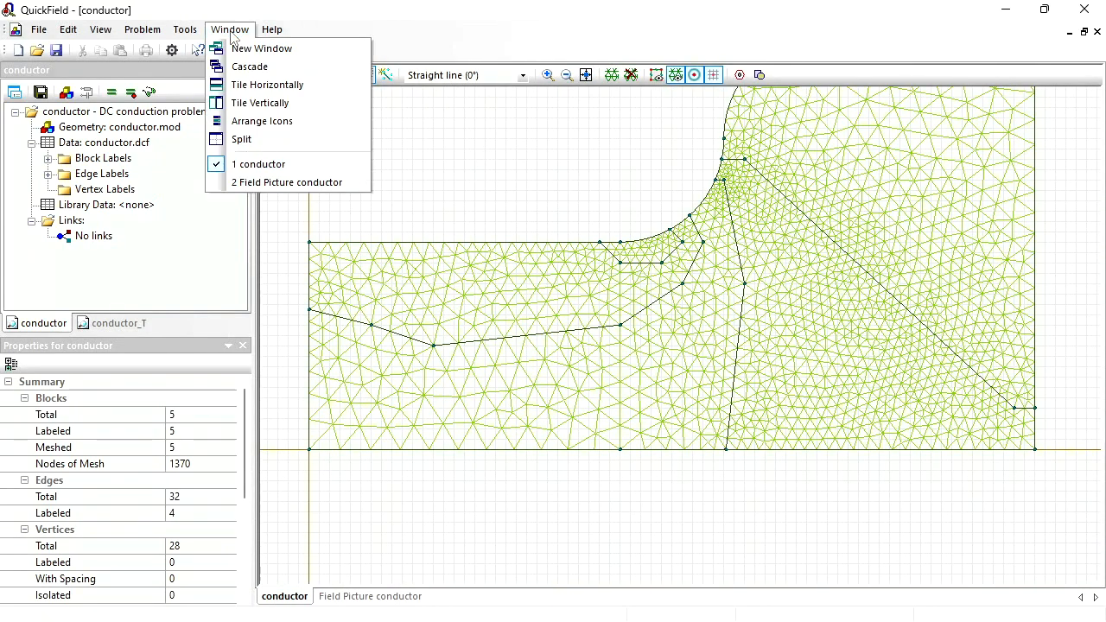
{"action": "left_click", "coordinate": [275, 86]}
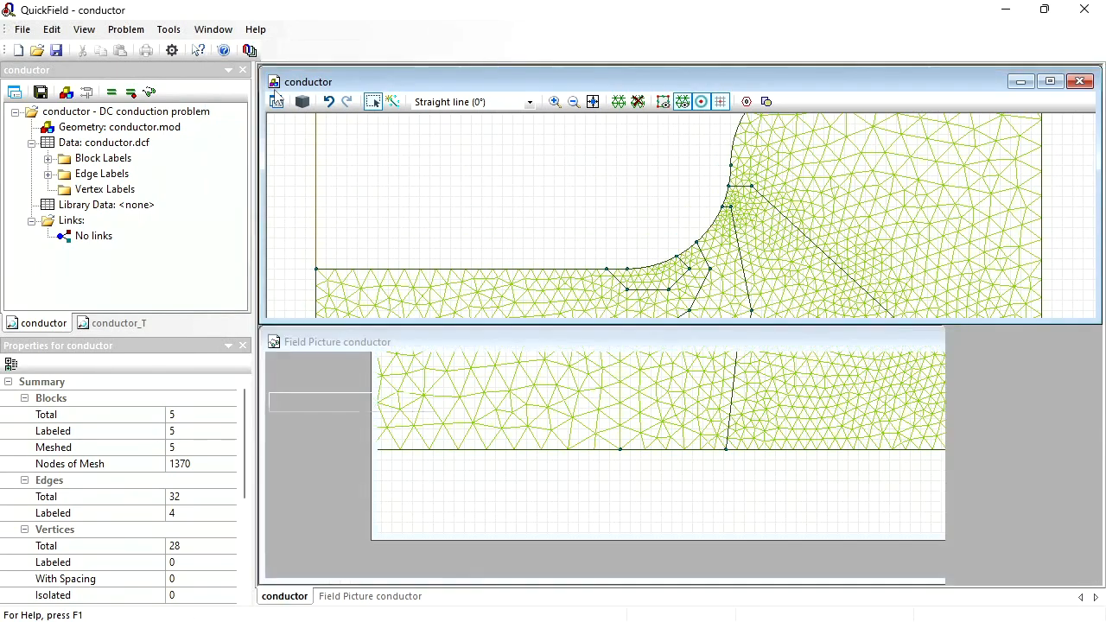
- Draw straight edges through (21, 10), (10, 13), (5, 21) mm, and vertical ones from (36, 20) to (36, 22) and (38, 20) to (38, 25) mm
{"action": "left_click", "coordinate": [393, 102]}
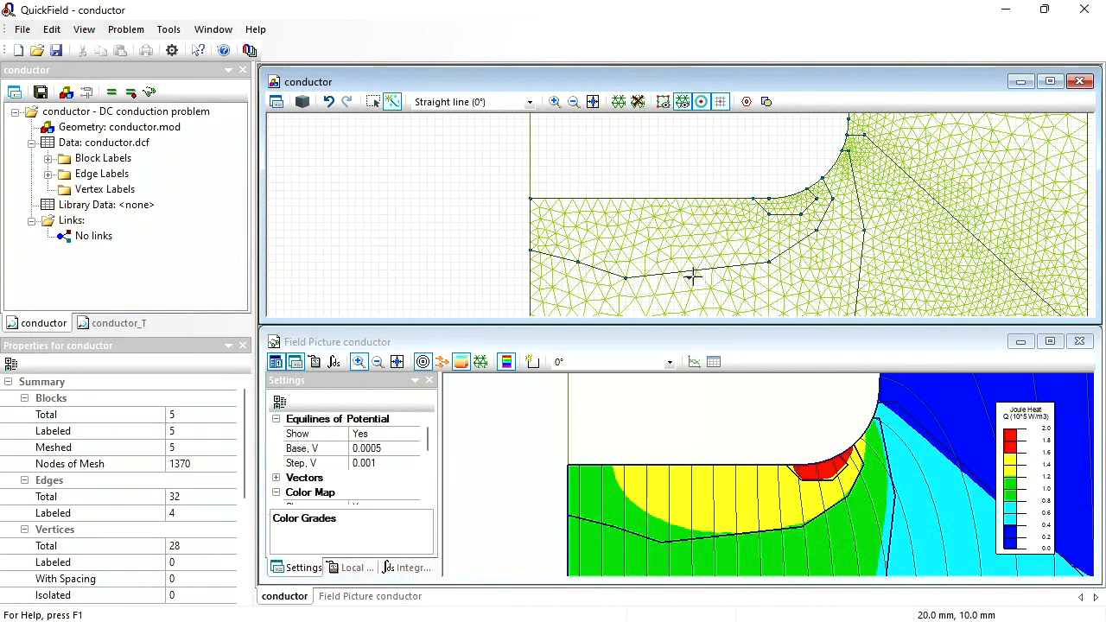
{"action": "mouse_move", "coordinate": [698, 278]}
{"action": "left_mouse_down"}
{"action": "mouse_move", "coordinate": [609, 255]}
{"action": "mouse_move", "coordinate": [570, 190]}
{"action": "left_mouse_up"}
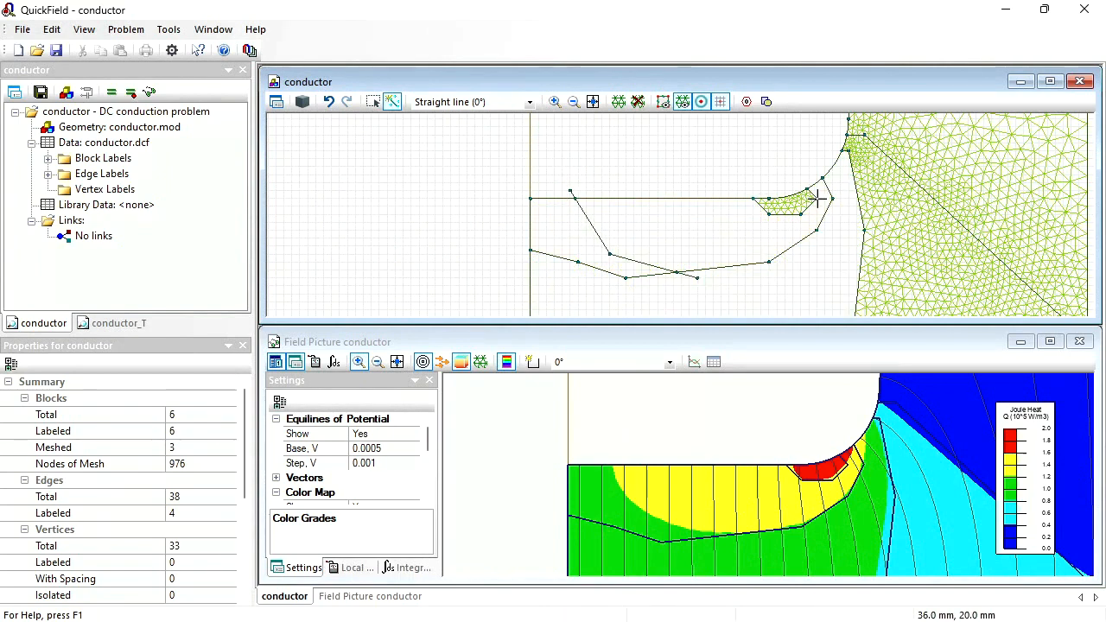
{"action": "left_click_drag", "start_coordinate": [817, 199], "coordinate": [816, 180]}
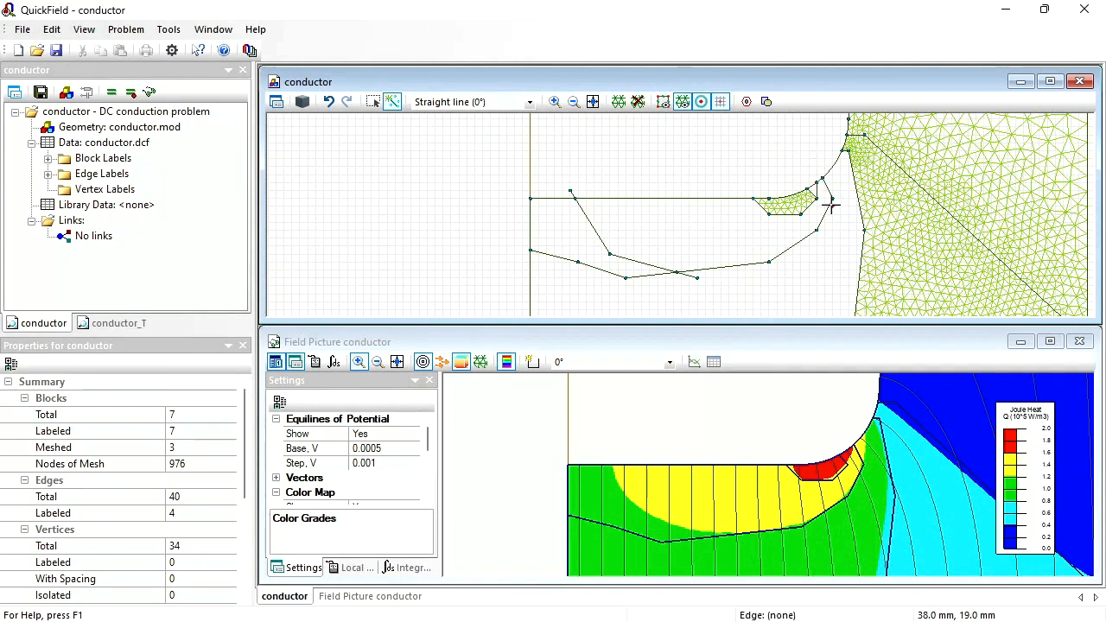
{"action": "left_click_drag", "start_coordinate": [832, 198], "coordinate": [831, 155]}
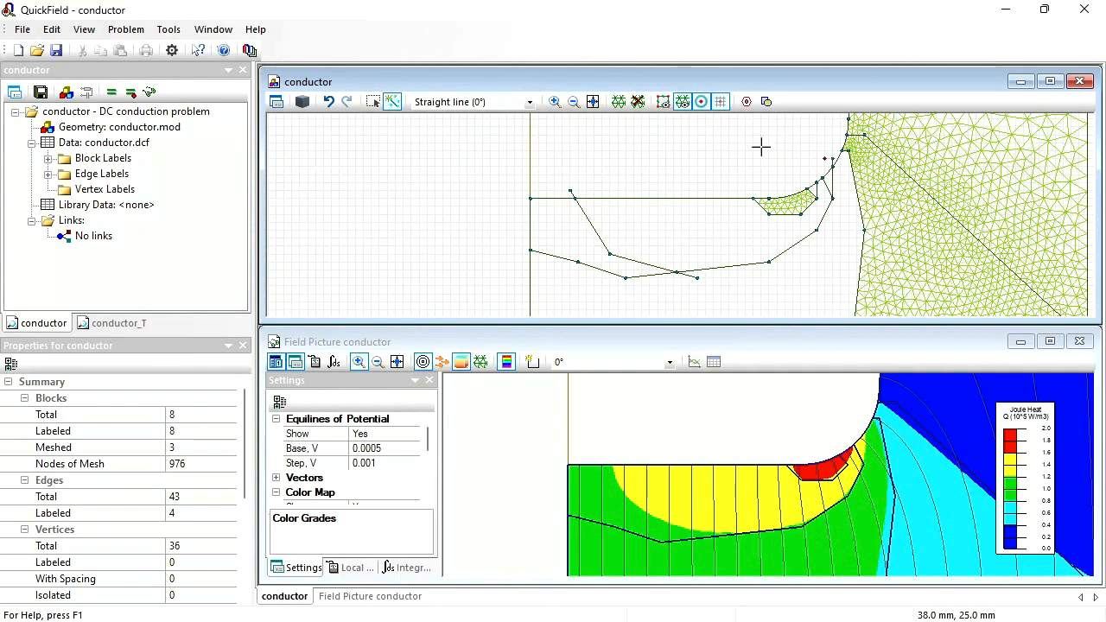
{"action": "left_click", "coordinate": [373, 101]}
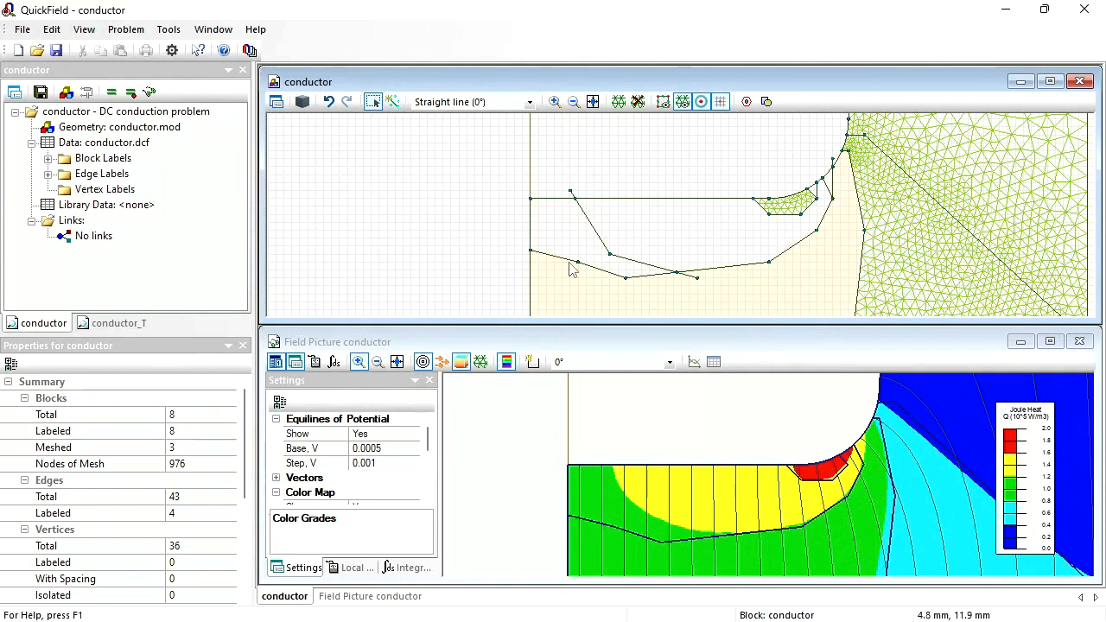
- Delete the two vertices of the old lower zone boundary and the overhanging end vertex at (21, 10) mm
{"action": "left_click", "coordinate": [577, 261]}
{"action": "key", "text": "Delete"}
{"action": "key", "text": "Return"}
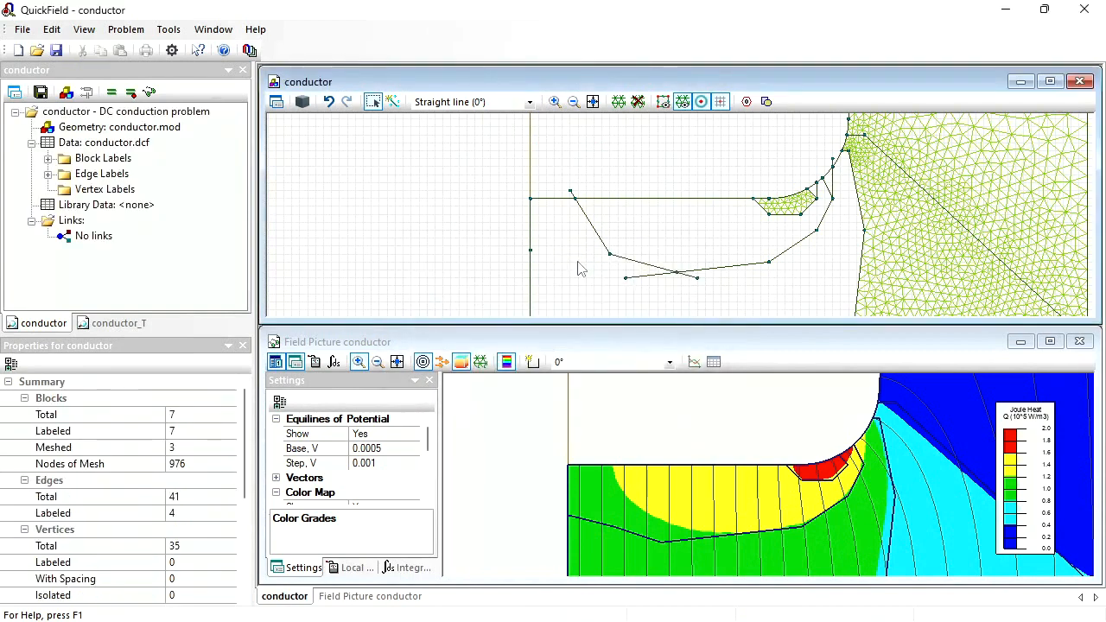
{"action": "left_click", "coordinate": [627, 278]}
{"action": "key", "text": "Delete"}
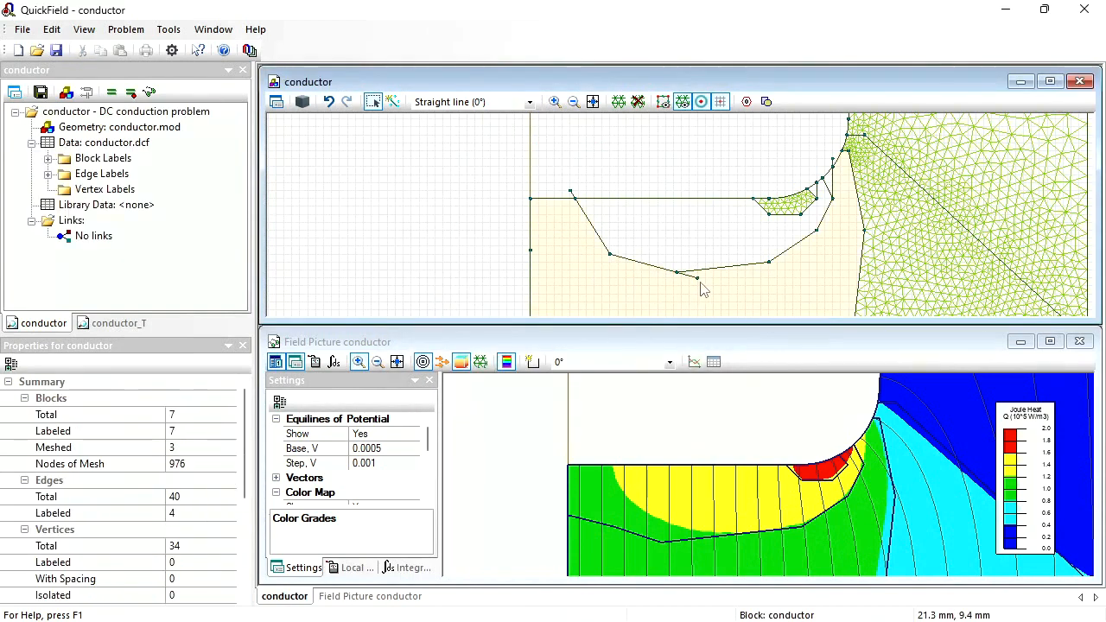
{"action": "left_click", "coordinate": [700, 281]}
{"action": "key", "text": "Delete"}
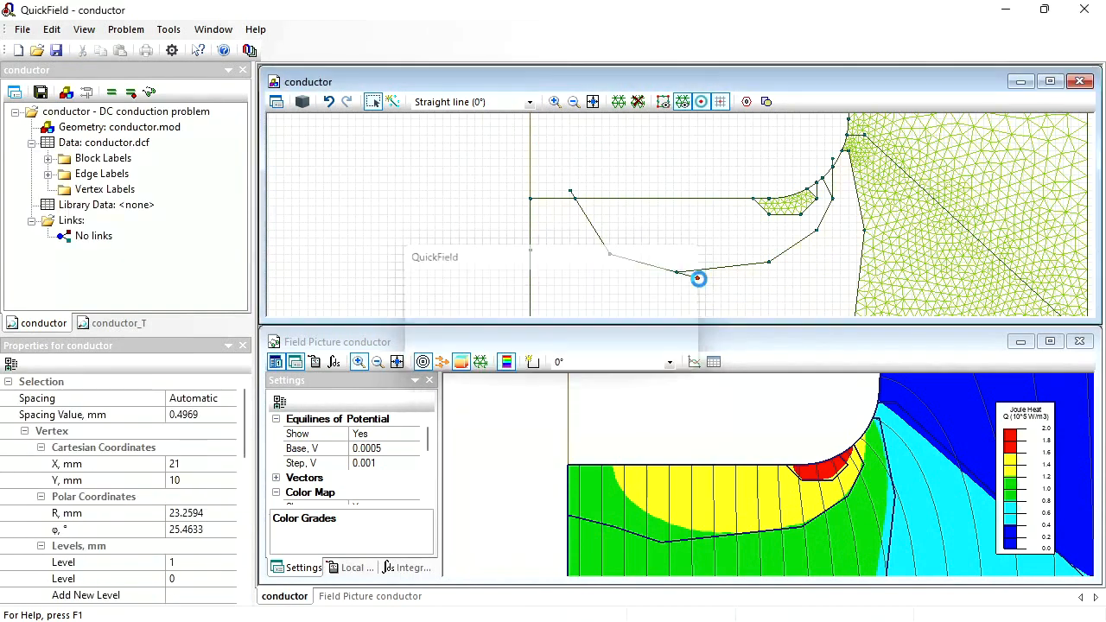
{"action": "key", "text": "Return"}
{"action": "left_click", "coordinate": [708, 237]}
{"action": "left_click", "coordinate": [710, 290]}
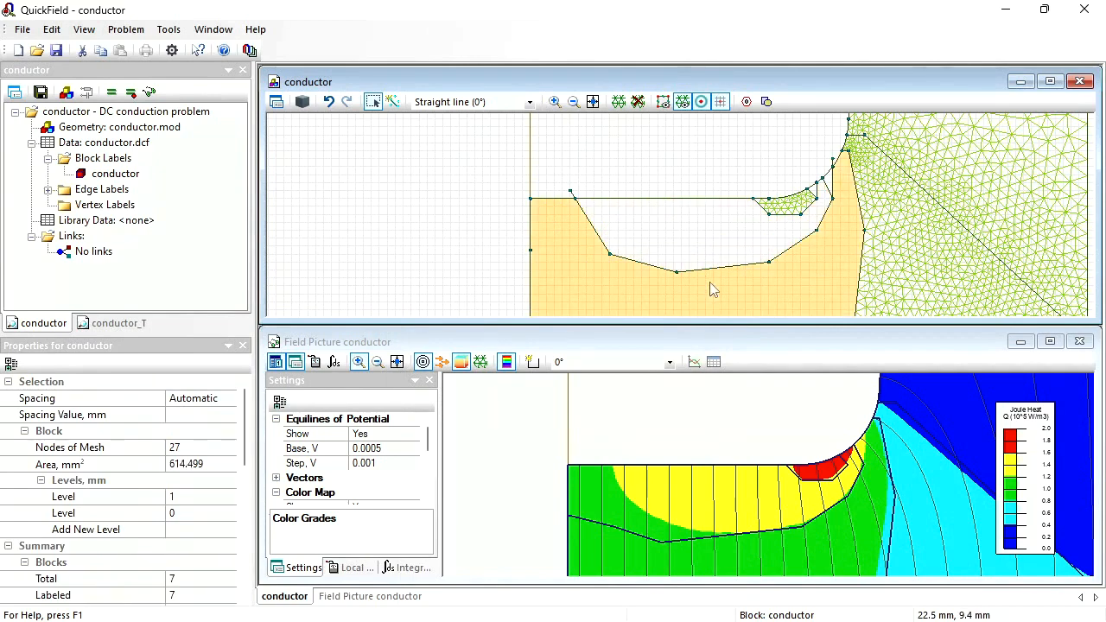
- Delete the two old slanted edges beside the inner fillet, including the one starting at (36, 20) mm
{"action": "left_click", "coordinate": [813, 197]}
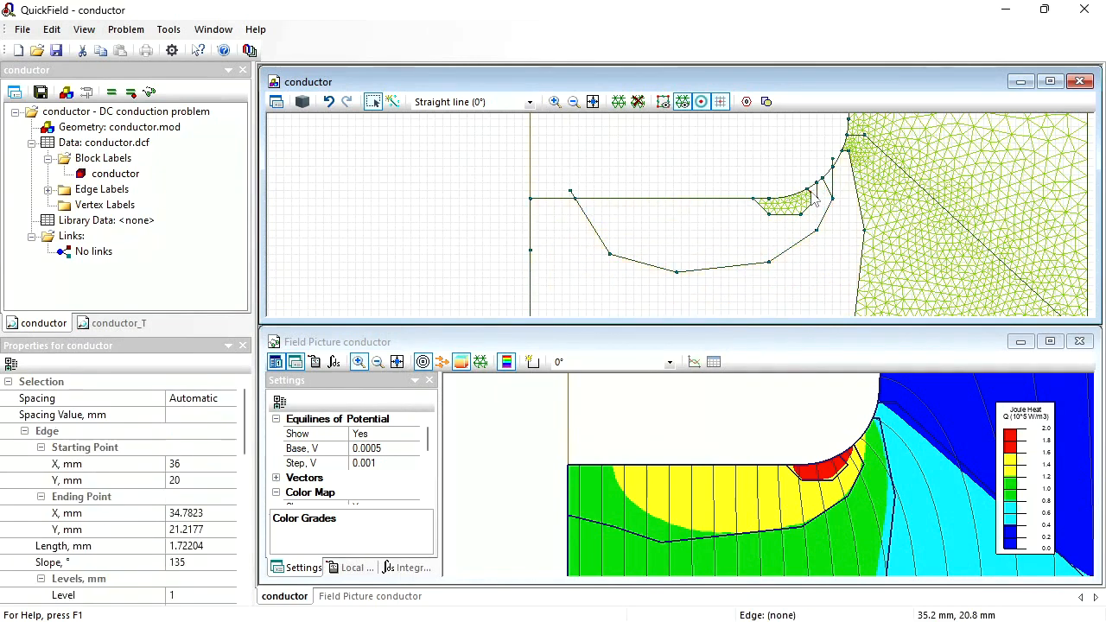
{"action": "key", "text": "Delete"}
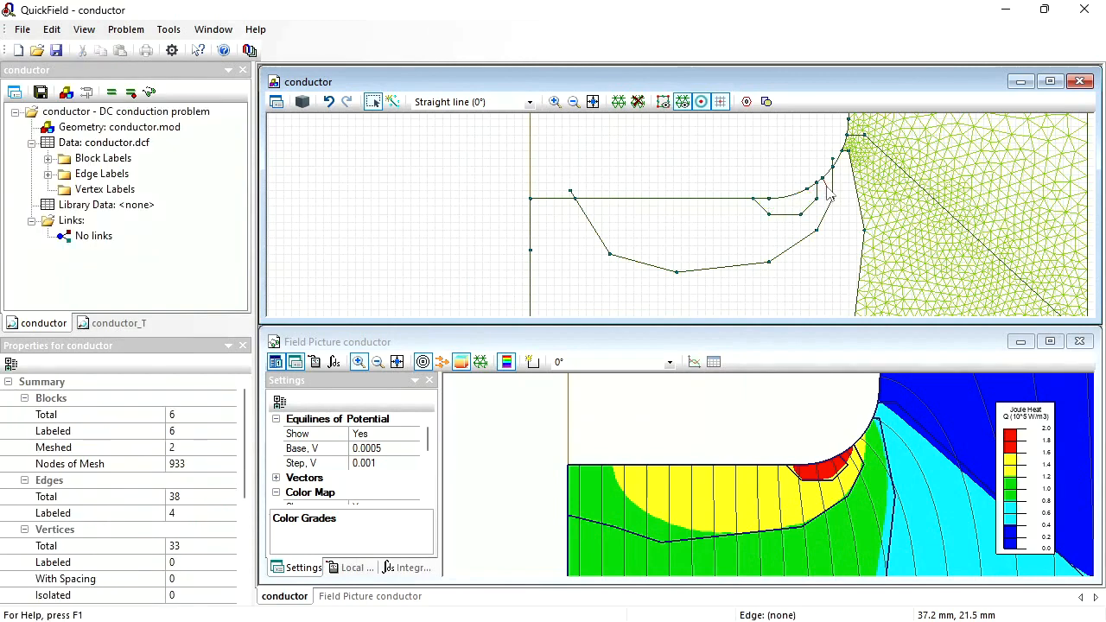
{"action": "left_click", "coordinate": [827, 195]}
{"action": "key", "text": "Delete"}
- Delete the overhanging edge ends outside the conductor at (38, 25) and (5, 21) mm
{"action": "left_click", "coordinate": [831, 160]}
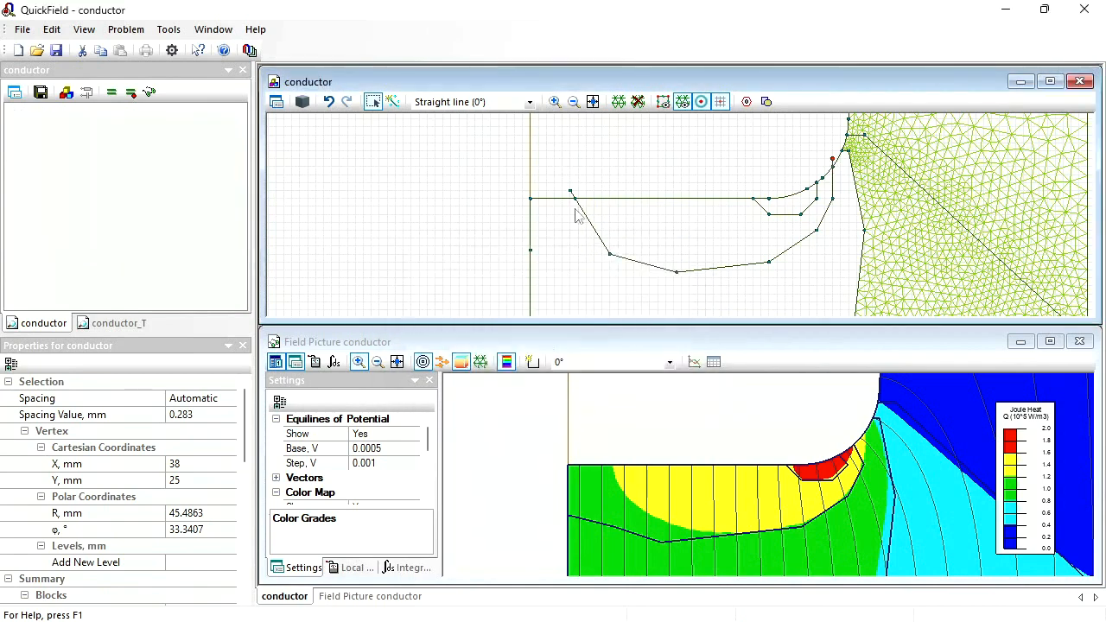
{"action": "key", "text": "Delete"}
{"action": "left_click", "coordinate": [570, 195]}
{"action": "key", "text": "Delete"}
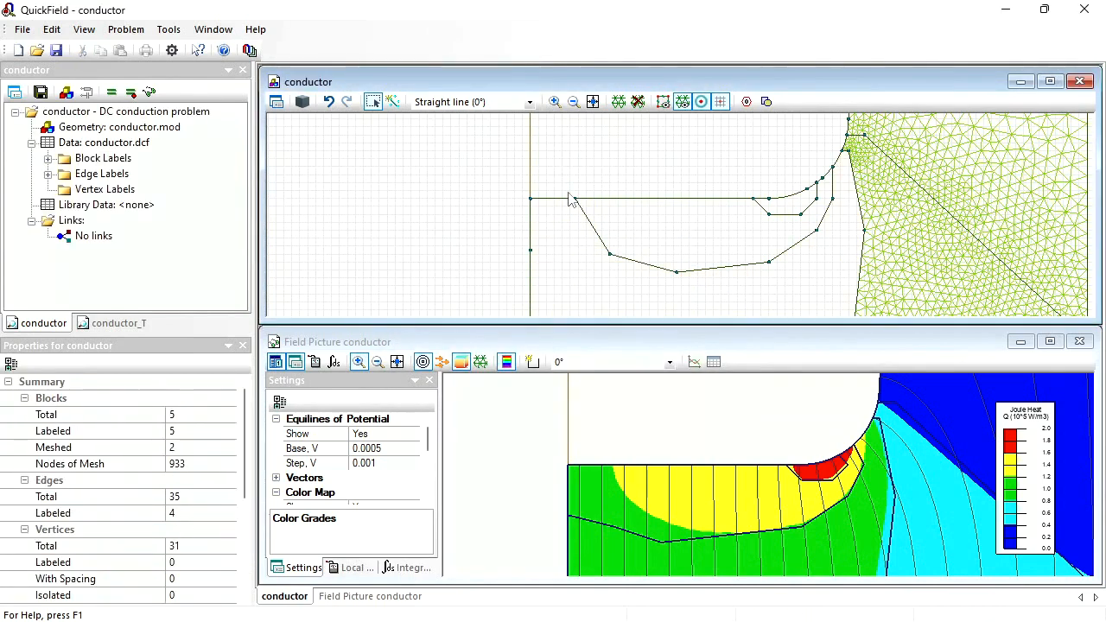
- Build the mesh in all blocks, solve the DC conduction problem and open its field picture
{"action": "left_click", "coordinate": [618, 102]}
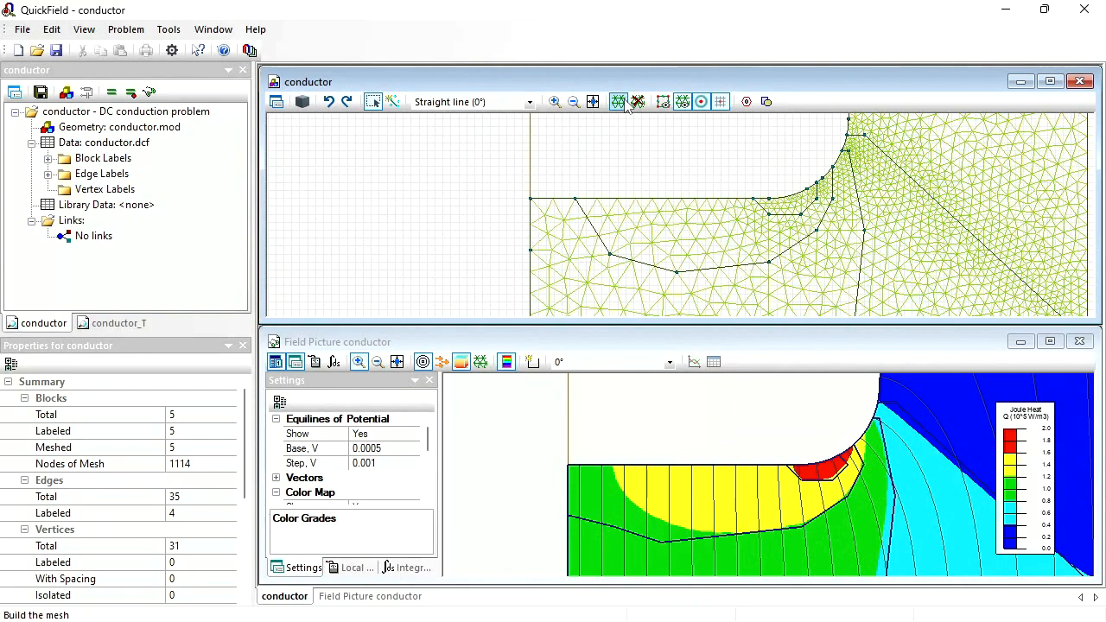
{"action": "left_click", "coordinate": [111, 93]}
{"action": "key", "text": "Return"}
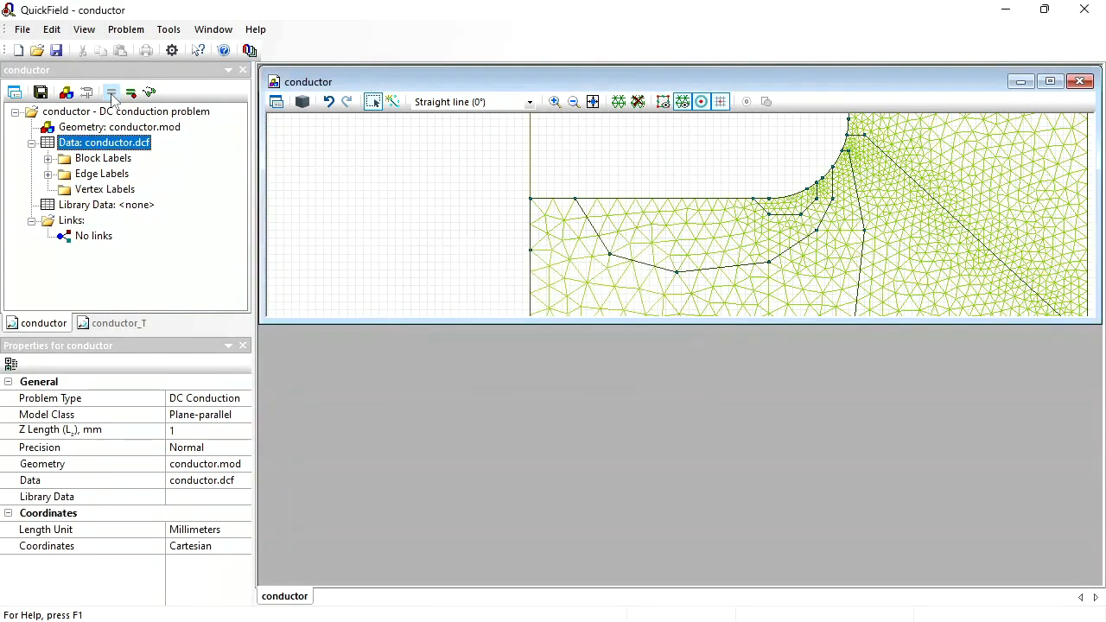
{"action": "key", "text": "Return"}
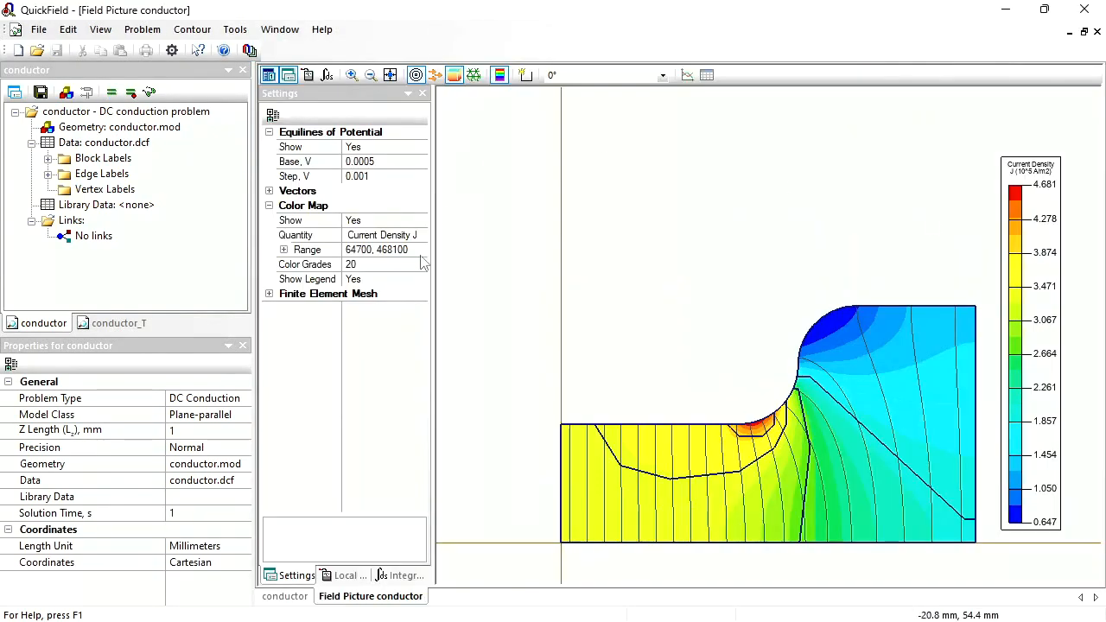
- Color the new field picture by Joule Heat Q with a range of 0 to 200000 and 5 color grades
{"action": "left_click", "coordinate": [420, 235]}
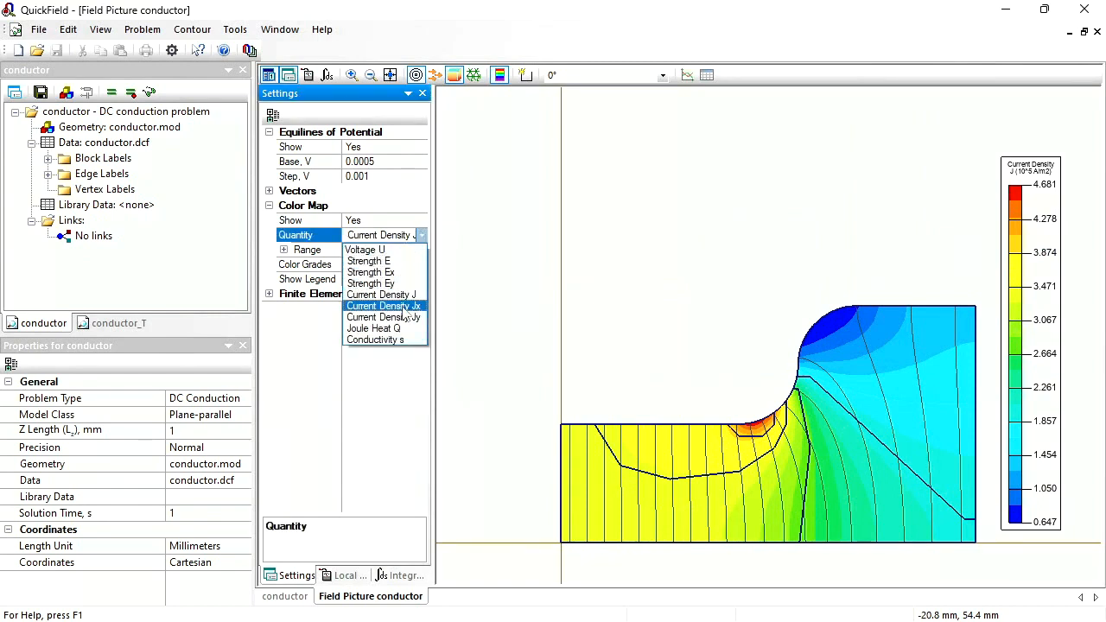
{"action": "left_click", "coordinate": [385, 329]}
{"action": "left_click", "coordinate": [415, 250]}
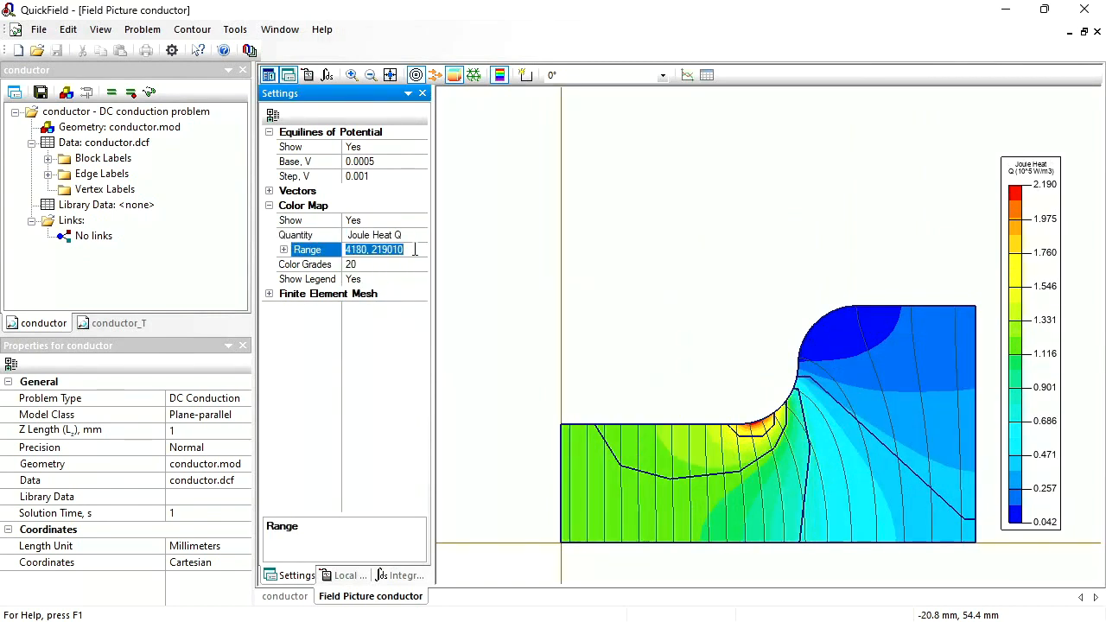
{"action": "type", "text": "0,2000"}
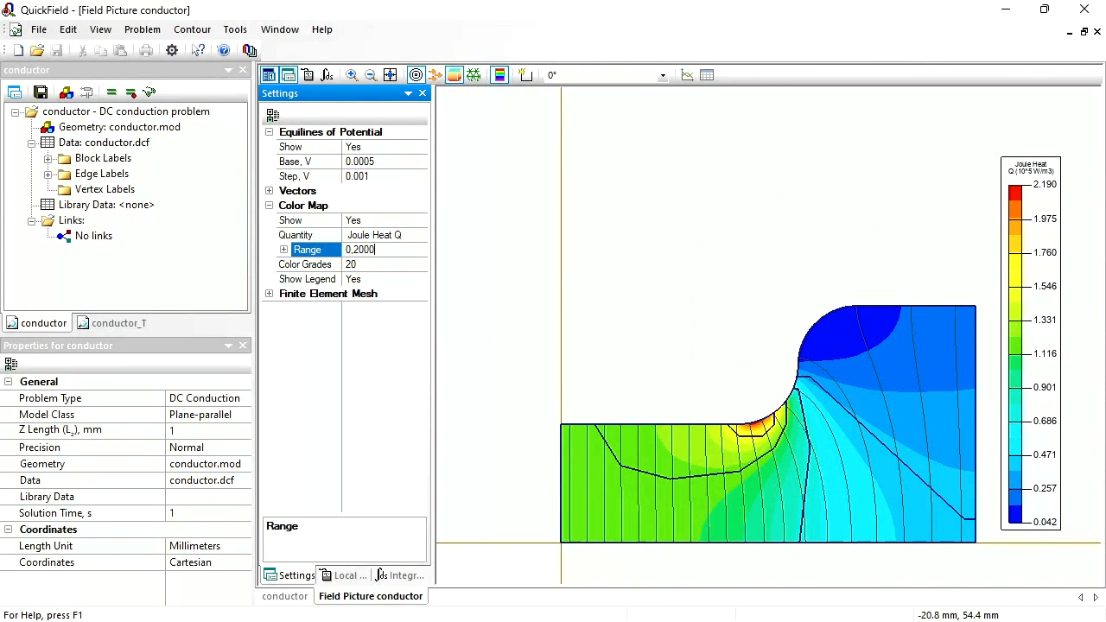
{"action": "key", "text": "Return"}
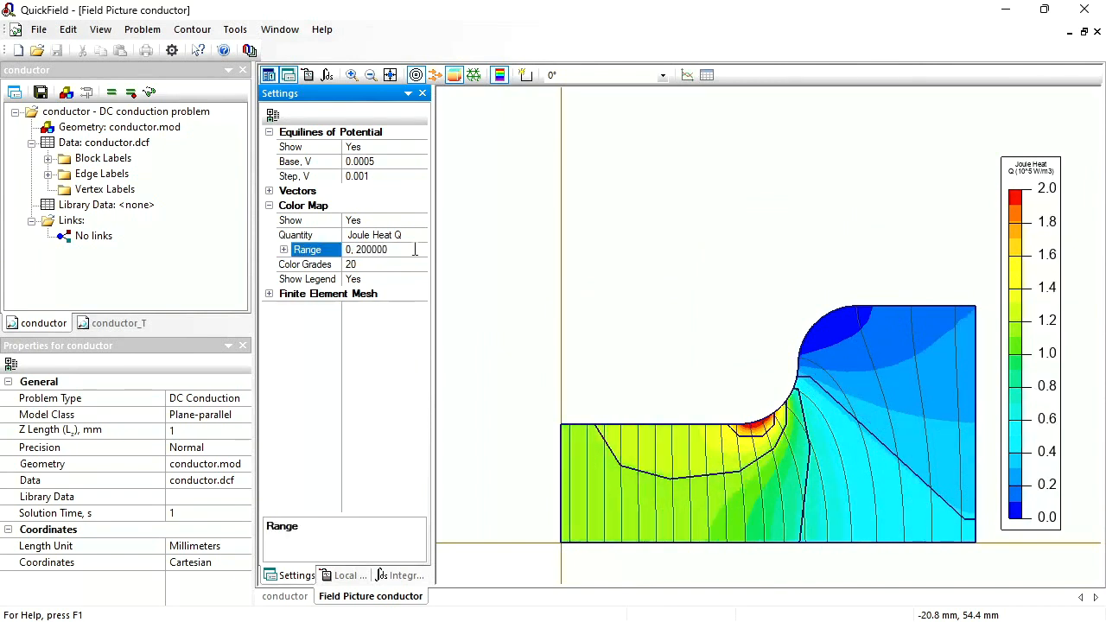
{"action": "left_click", "coordinate": [367, 265]}
{"action": "type", "text": "5"}
{"action": "key", "text": "Return"}
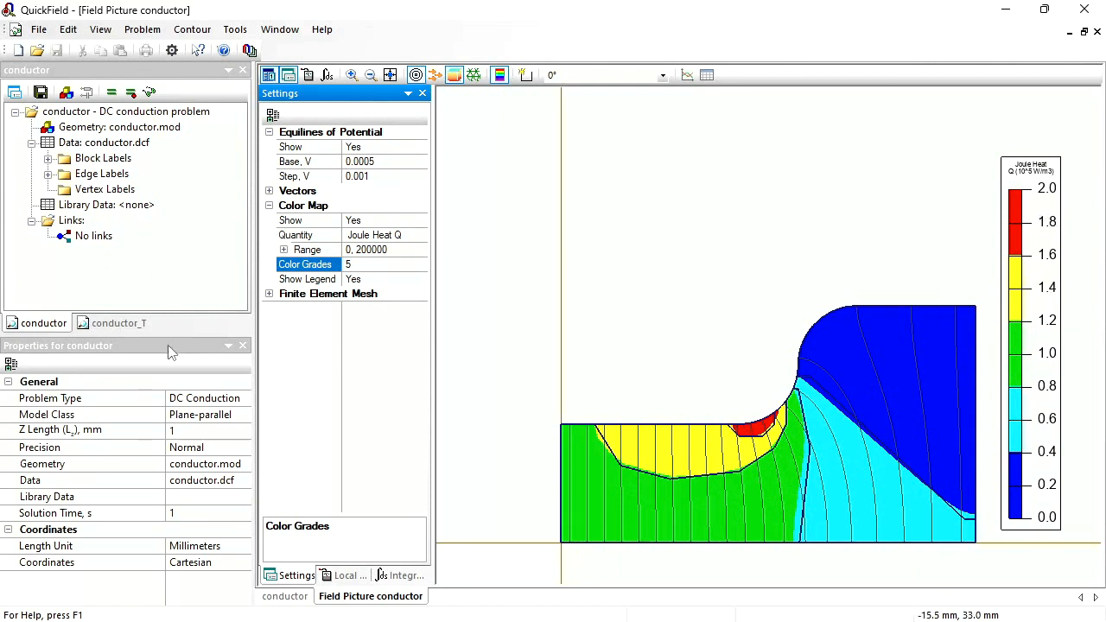
- Open the conductor.mod geometry from the conductor_T heat transfer problem and show it as a tilted 3D model
{"action": "left_click", "coordinate": [138, 325]}
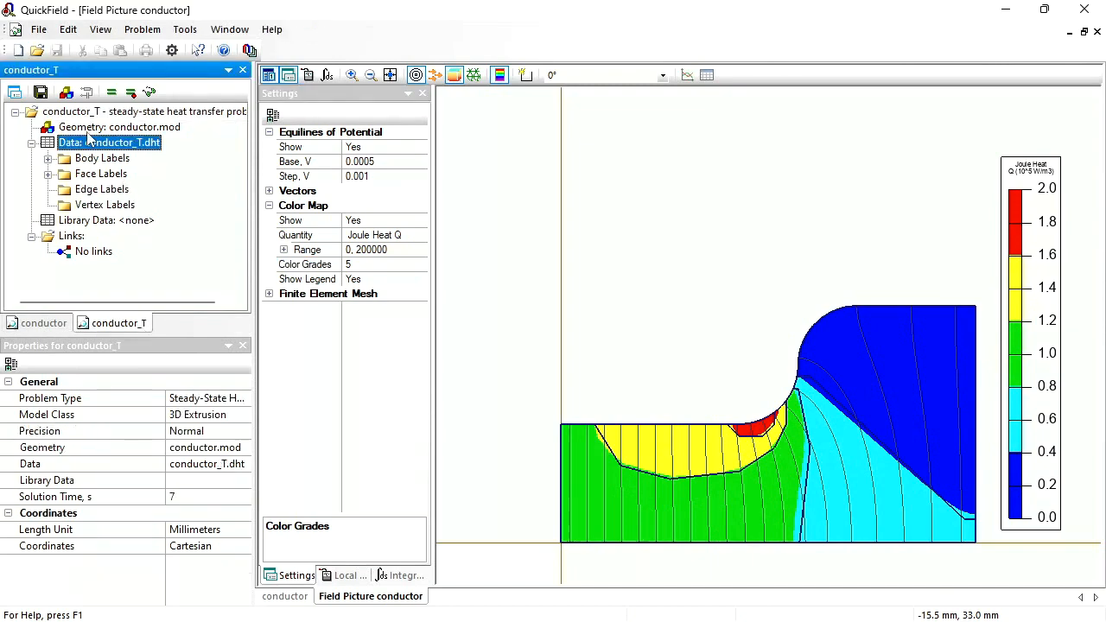
{"action": "double_click", "coordinate": [89, 129]}
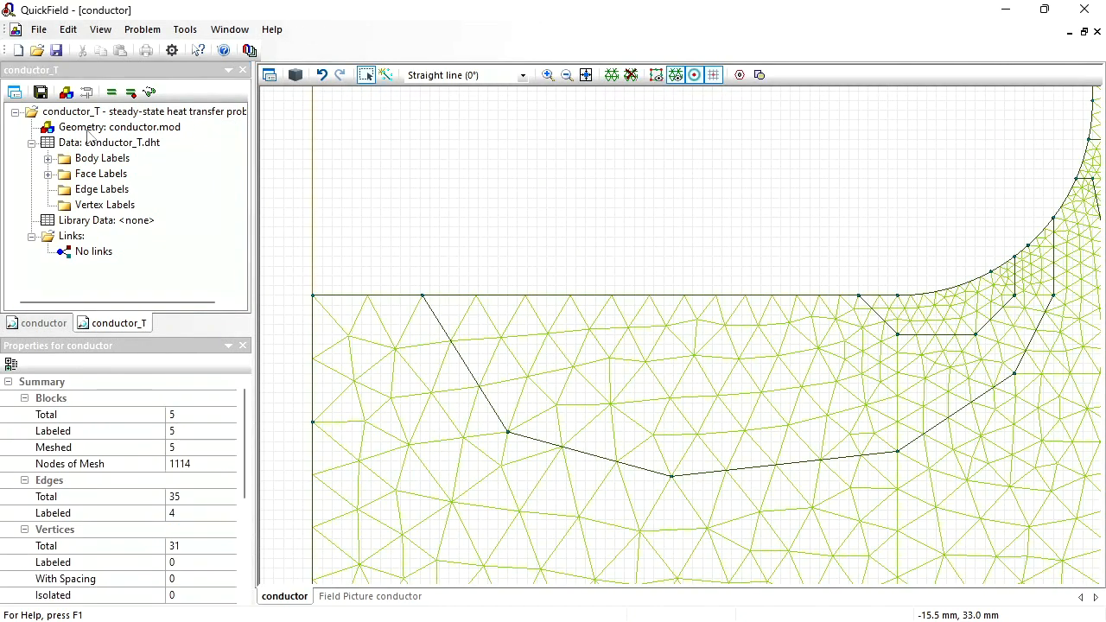
{"action": "left_click", "coordinate": [585, 74]}
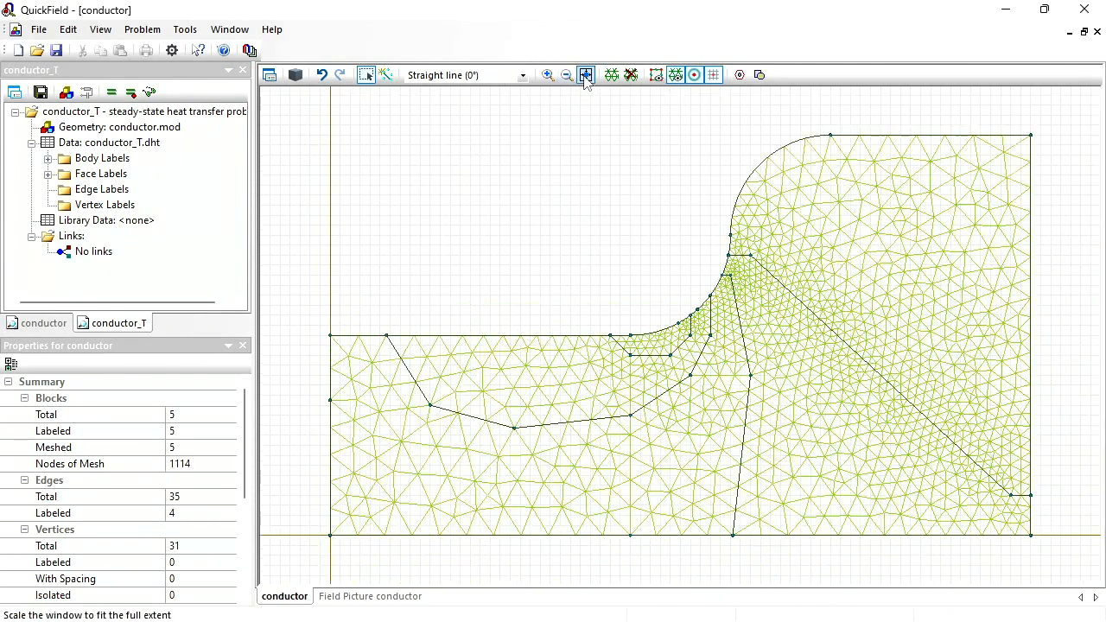
{"action": "left_click", "coordinate": [295, 76]}
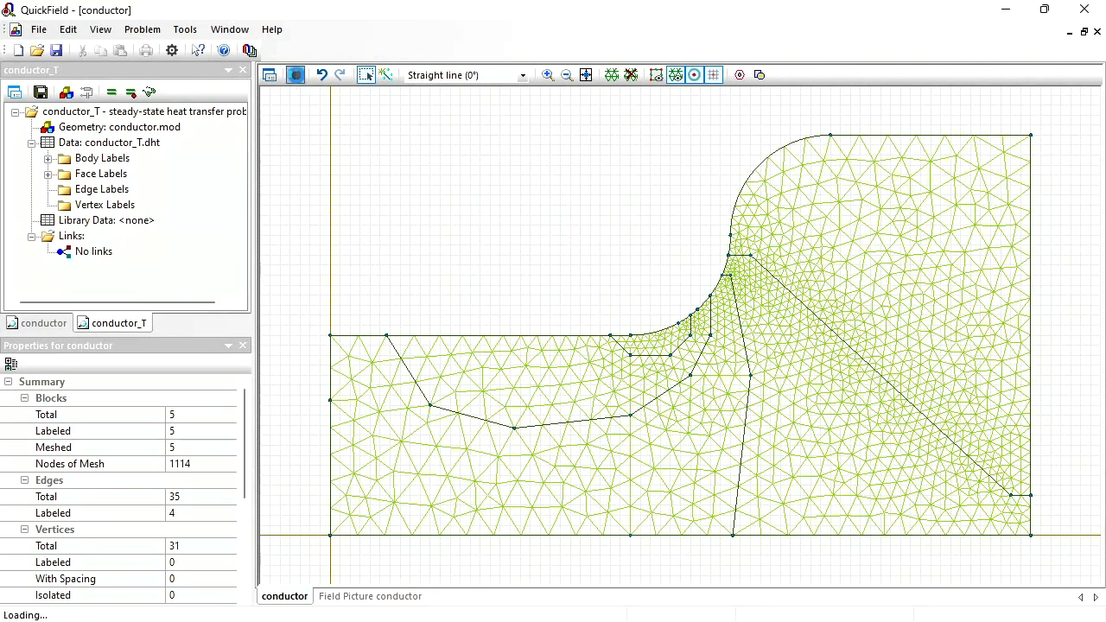
{"action": "left_click", "coordinate": [295, 76]}
{"action": "left_click_drag", "start_coordinate": [424, 227], "coordinate": [352, 329]}
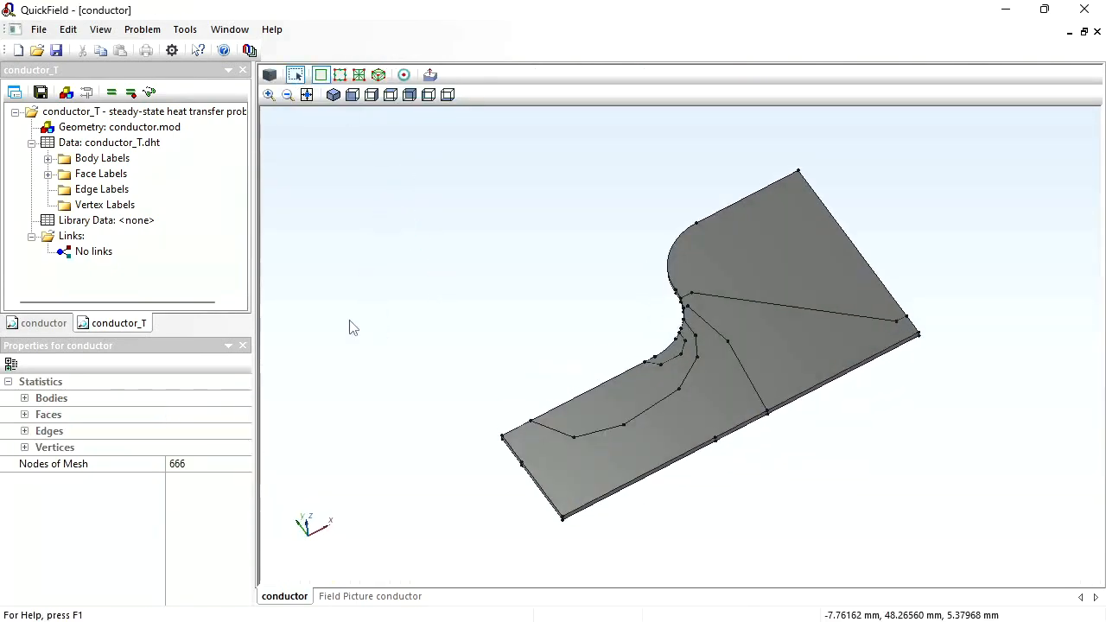
- Assign the body label "red" to the smallest body at the inner fillet
{"action": "left_click", "coordinate": [48, 158]}
{"action": "left_click", "coordinate": [92, 176]}
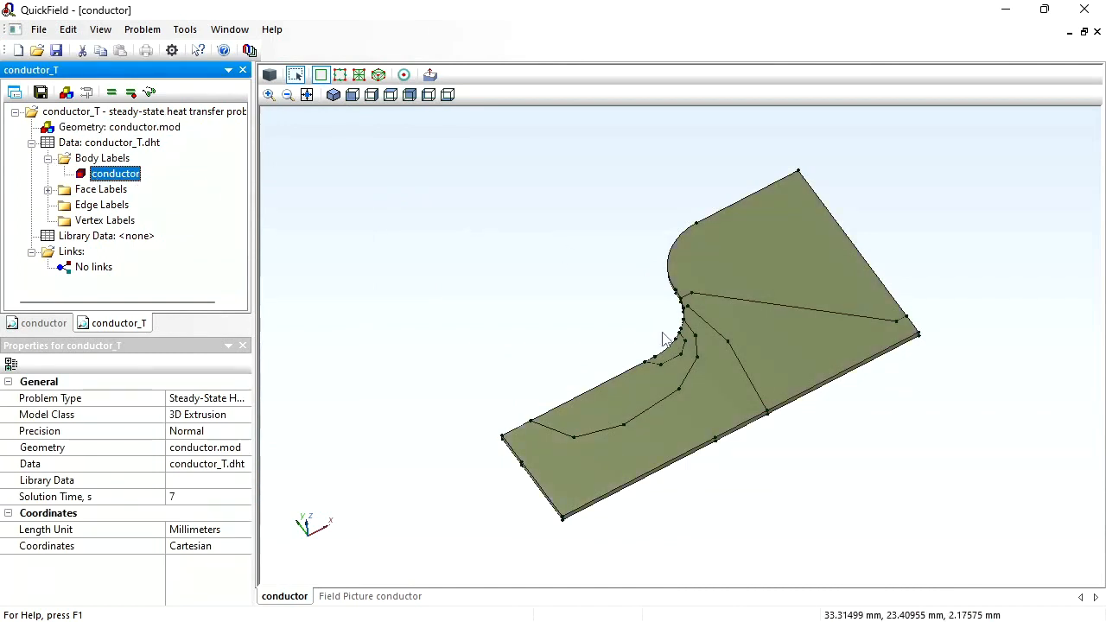
{"action": "left_click", "coordinate": [674, 359]}
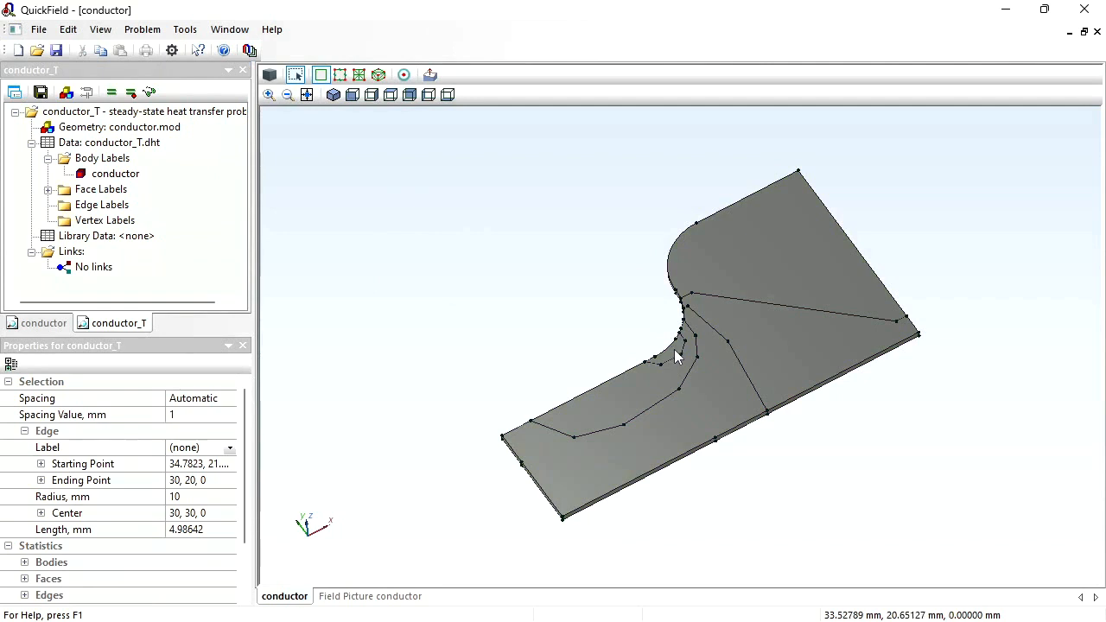
{"action": "left_click", "coordinate": [676, 357]}
{"action": "left_click", "coordinate": [677, 356]}
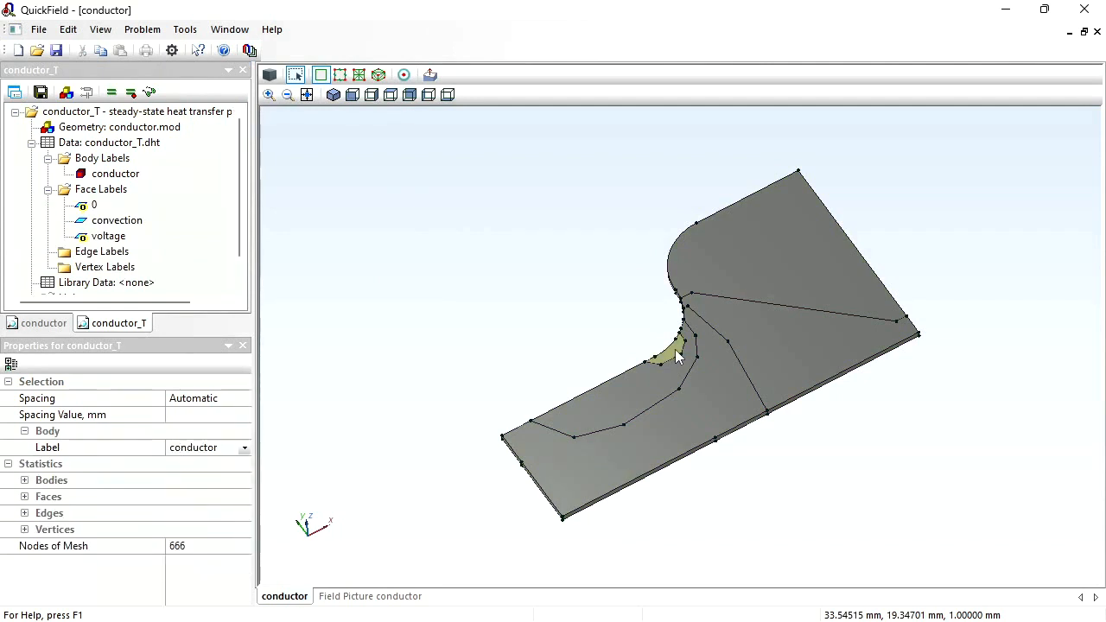
{"action": "left_click", "coordinate": [227, 448]}
{"action": "type", "text": "red"}
{"action": "key", "text": "Return"}
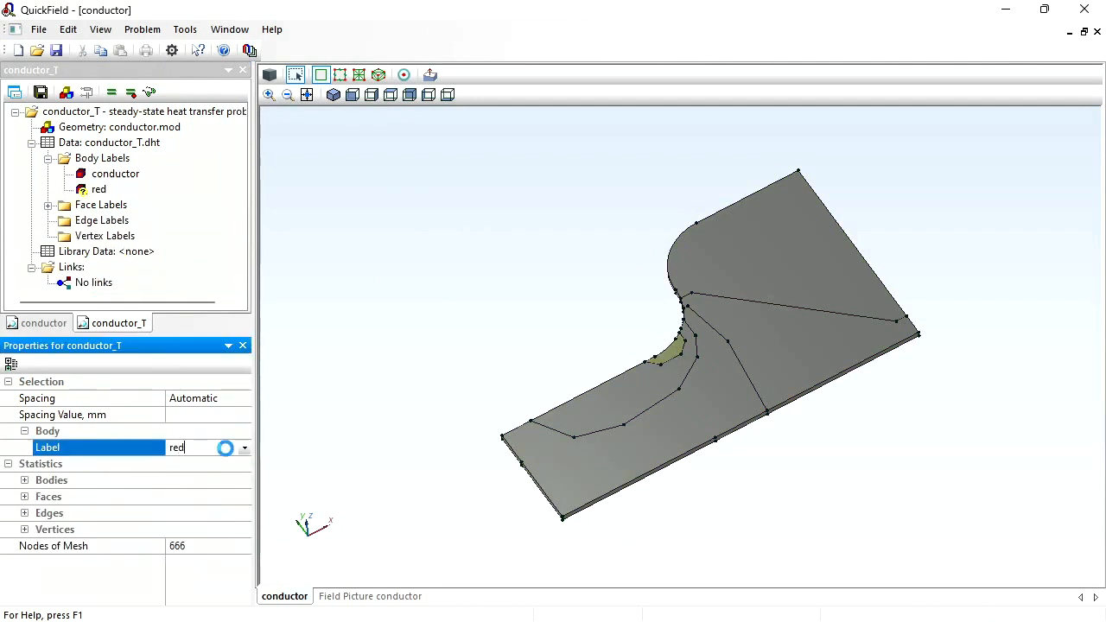
- Assign the body label "yellow" to the elongated body surrounding the small fillet body
{"action": "left_click", "coordinate": [633, 382]}
{"action": "left_click", "coordinate": [632, 382]}
{"action": "left_click", "coordinate": [227, 448]}
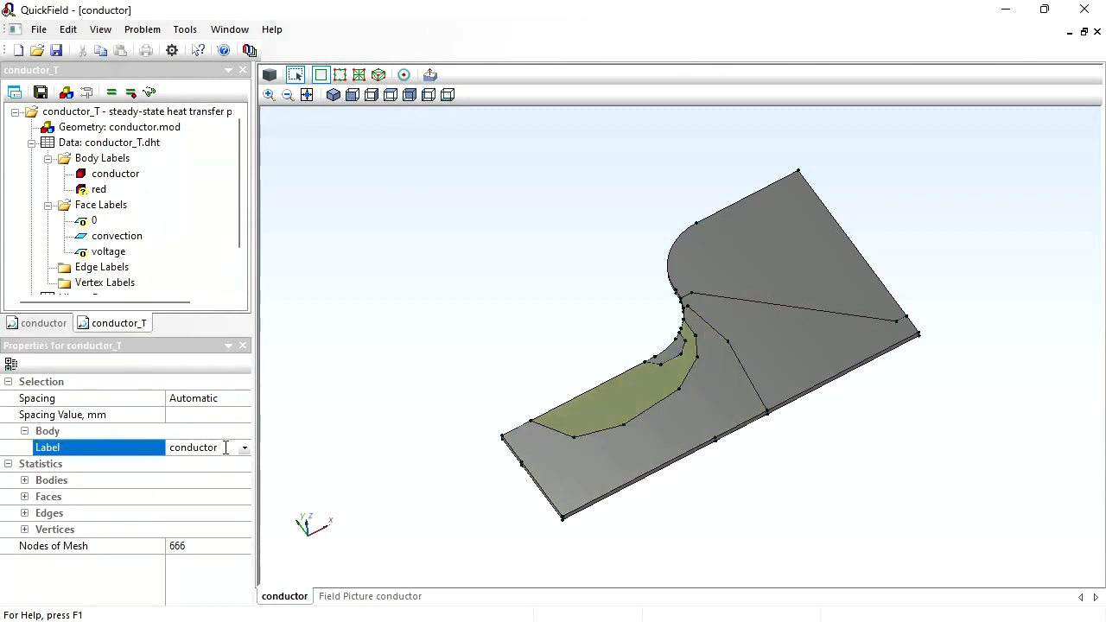
{"action": "type", "text": "yellow"}
{"action": "key", "text": "Return"}
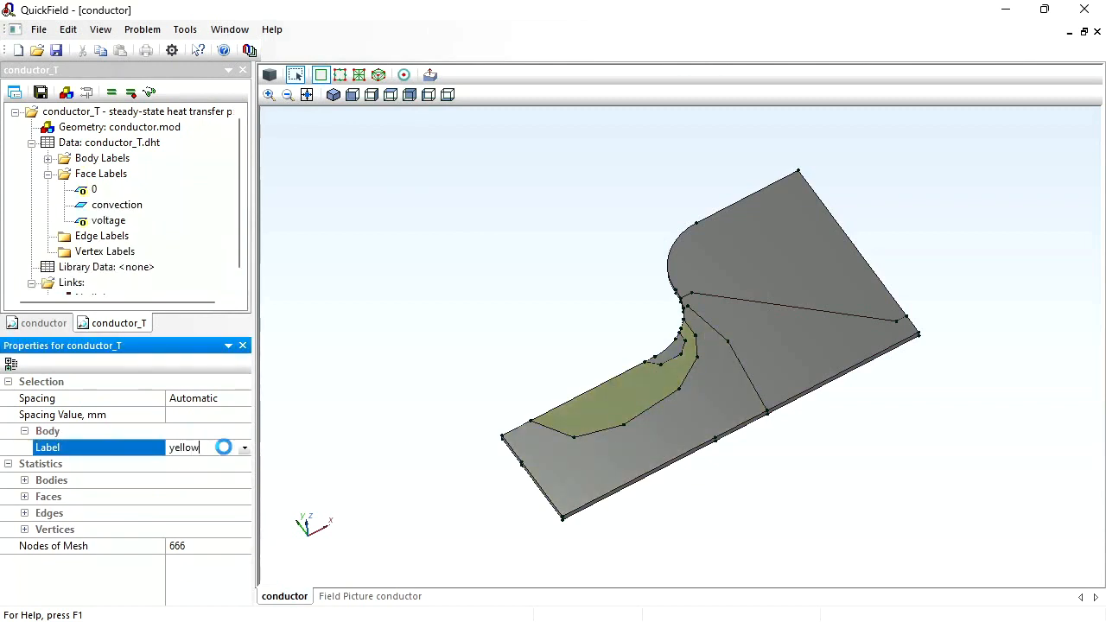
- Assign the body label "green" to the body filling the rest of the conductor's narrow arm
{"action": "left_click", "coordinate": [725, 423]}
{"action": "left_click", "coordinate": [218, 447]}
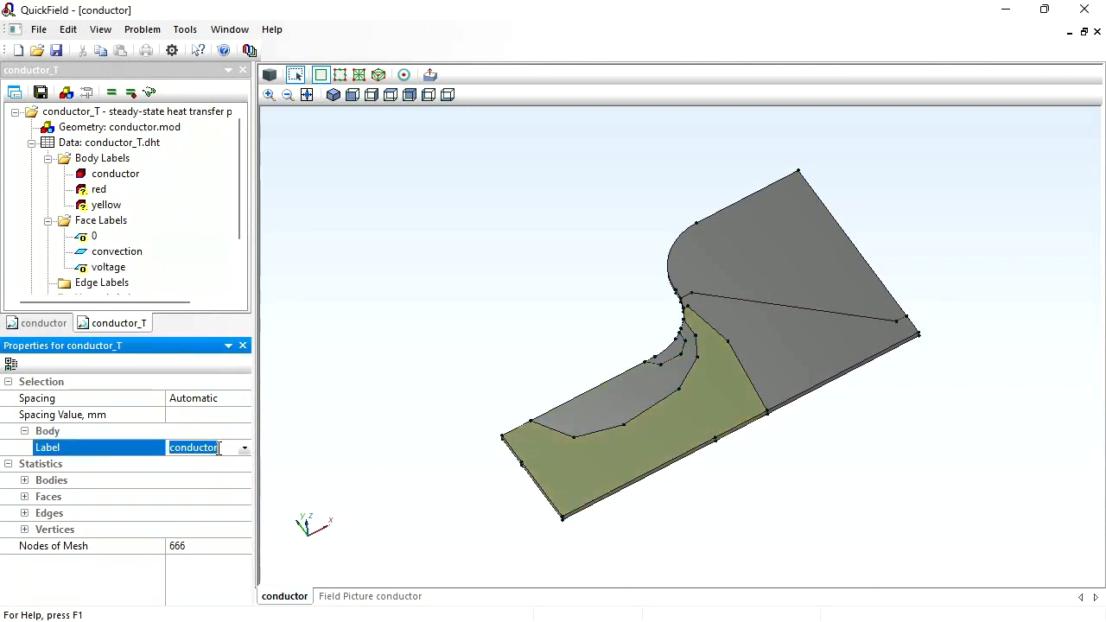
{"action": "type", "text": "gr"}
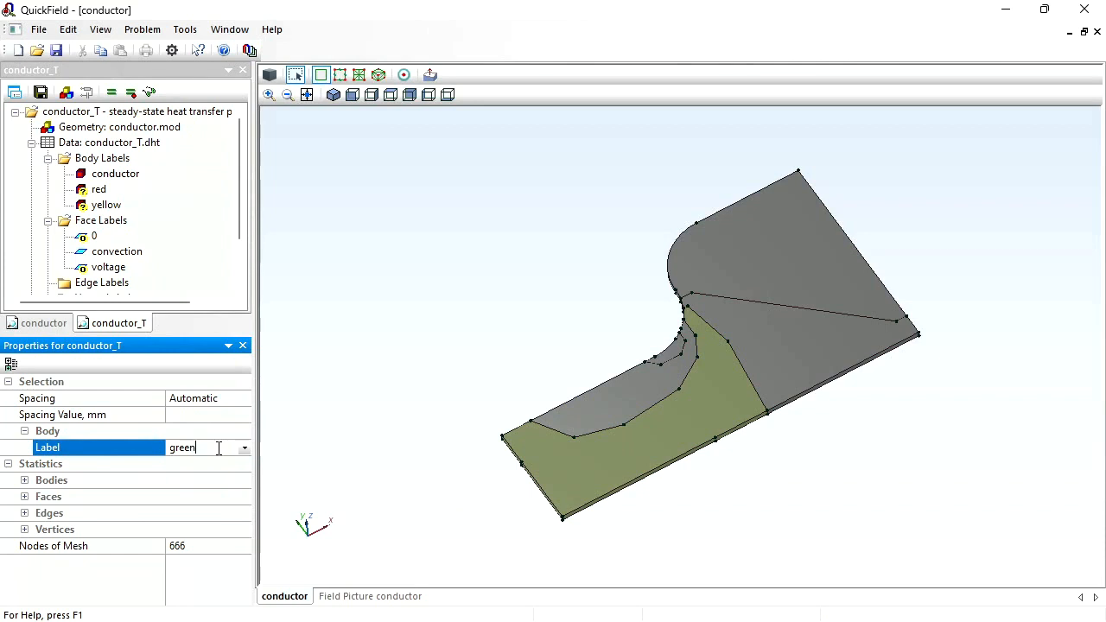
{"action": "type", "text": "een"}
{"action": "key", "text": "Return"}
- Assign the body label "blue" to the triangular body between the narrow arm and the wide end
{"action": "left_click", "coordinate": [793, 341]}
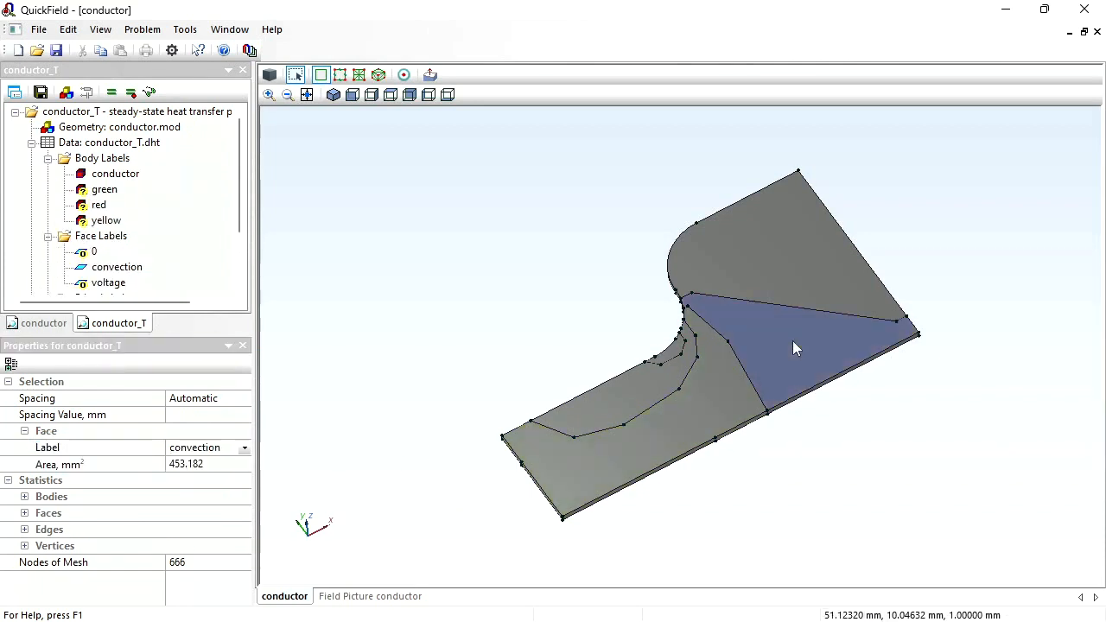
{"action": "left_click", "coordinate": [792, 341]}
{"action": "left_click", "coordinate": [210, 446]}
{"action": "type", "text": "b"}
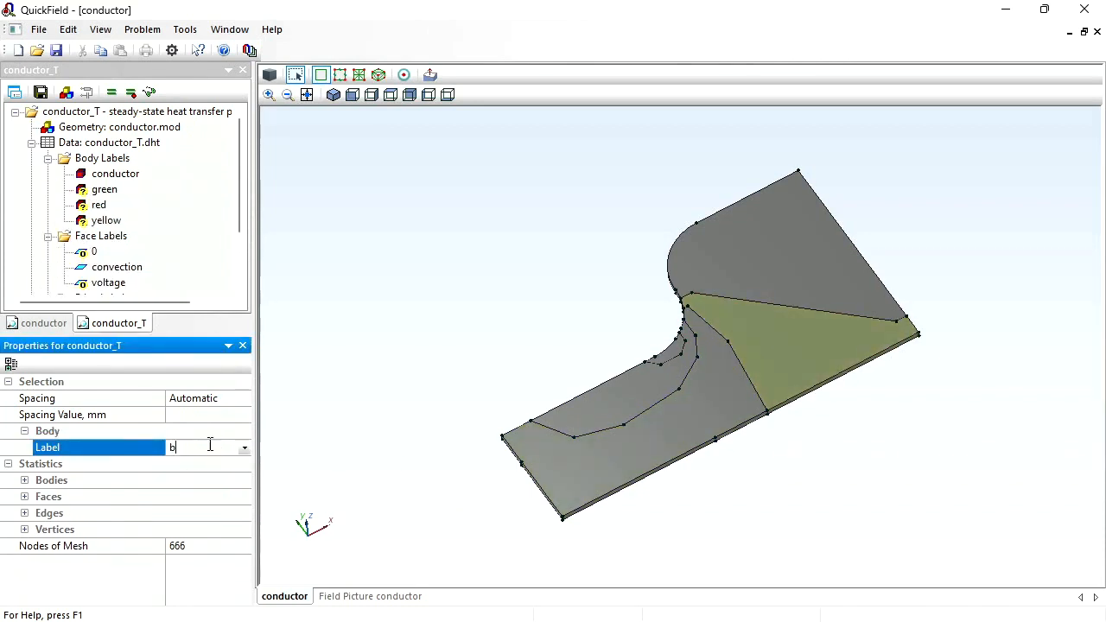
{"action": "type", "text": "lue"}
{"action": "key", "text": "Return"}
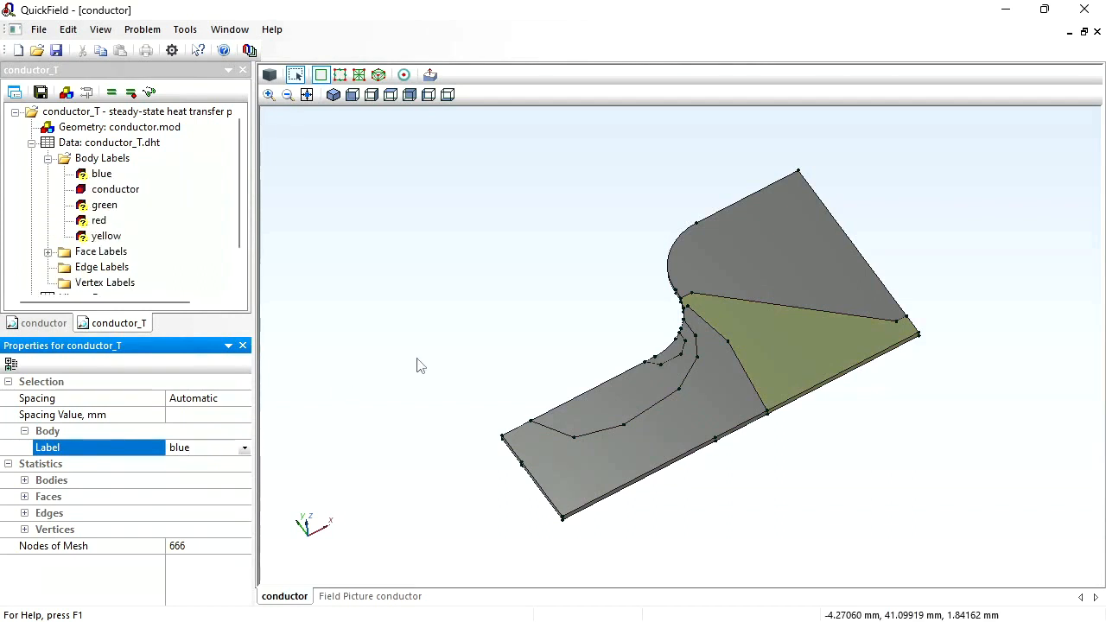
- Assign the body label "dark blue" to the large body at the conductor's wide end
{"action": "left_click", "coordinate": [766, 265]}
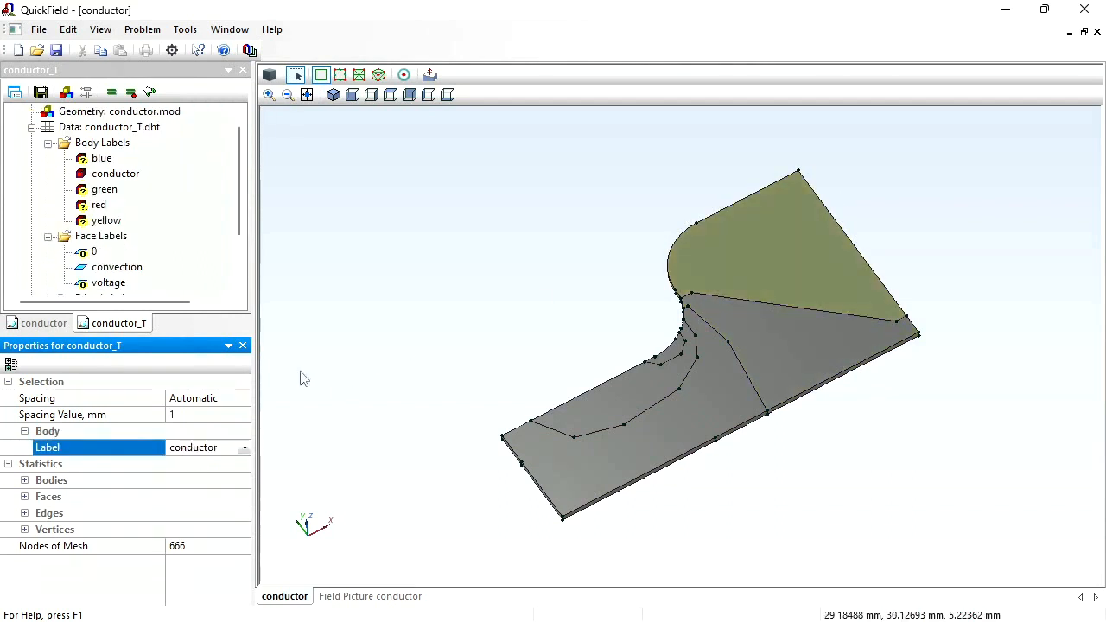
{"action": "left_click", "coordinate": [224, 448]}
{"action": "type", "text": "da"}
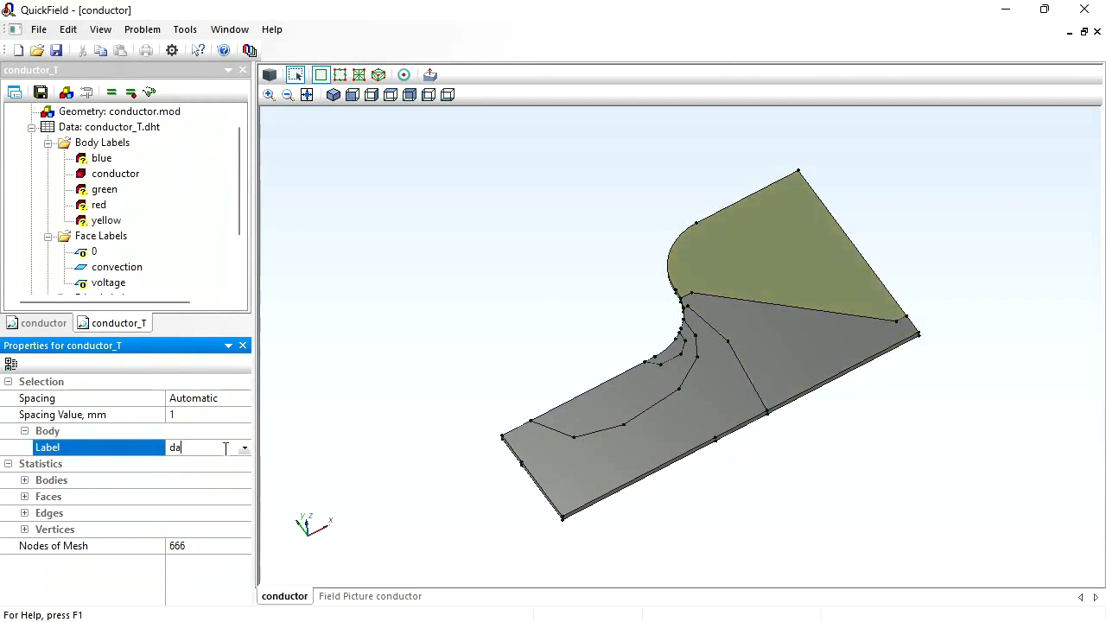
{"action": "type", "text": "rk blue"}
{"action": "key", "text": "Return"}
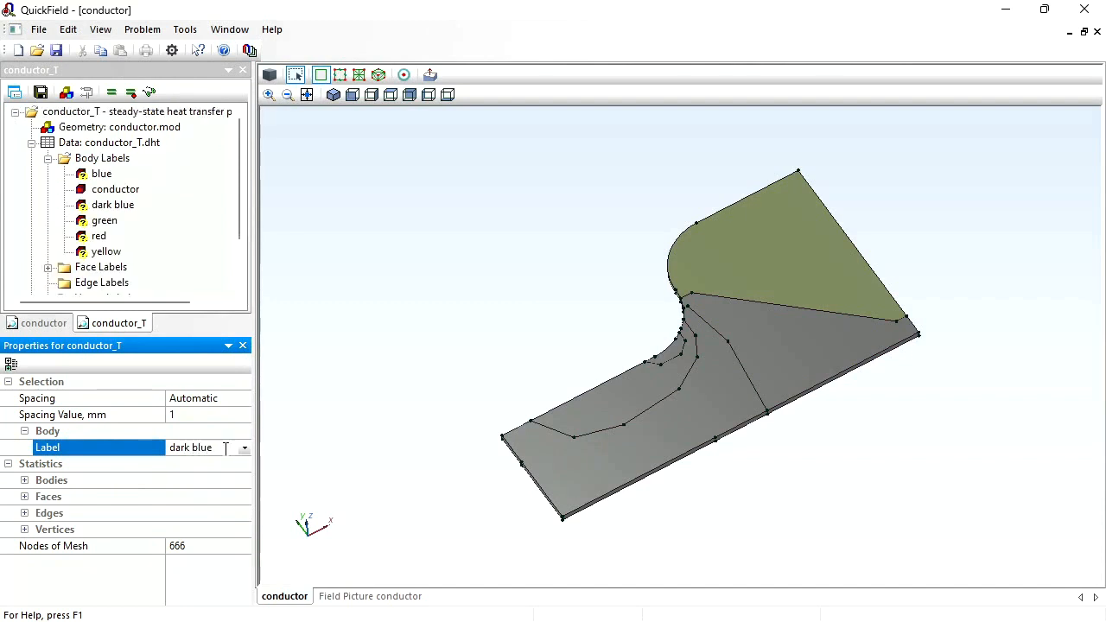
- Tile the 3D model and Joule heat field picture side by side and move the color legend fully into view
{"action": "left_click", "coordinate": [89, 177]}
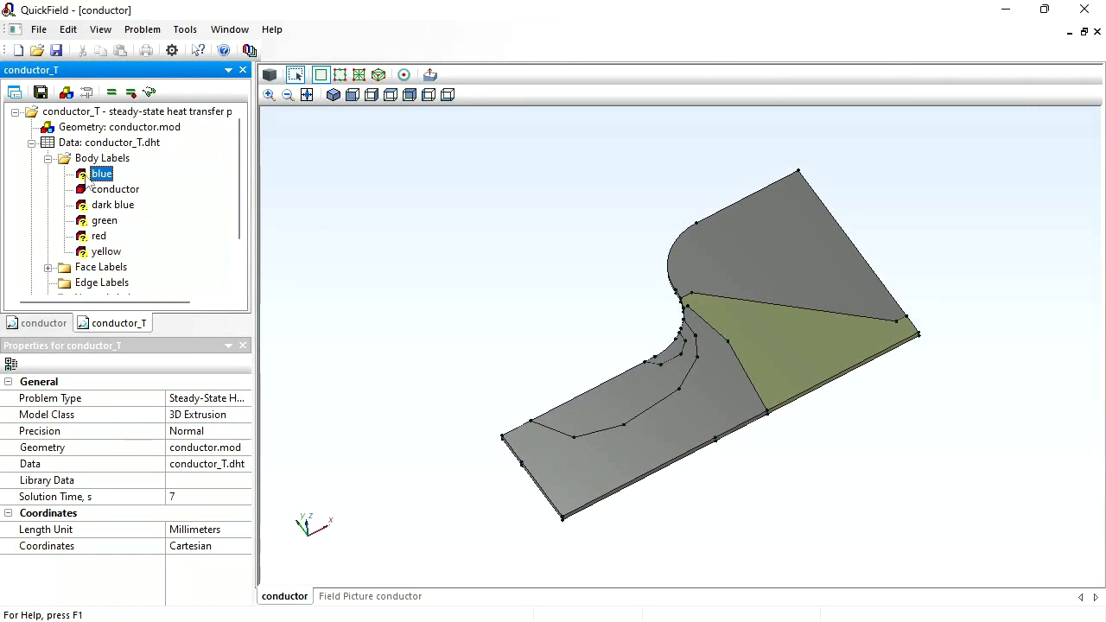
{"action": "left_click", "coordinate": [229, 29]}
{"action": "left_click", "coordinate": [271, 95]}
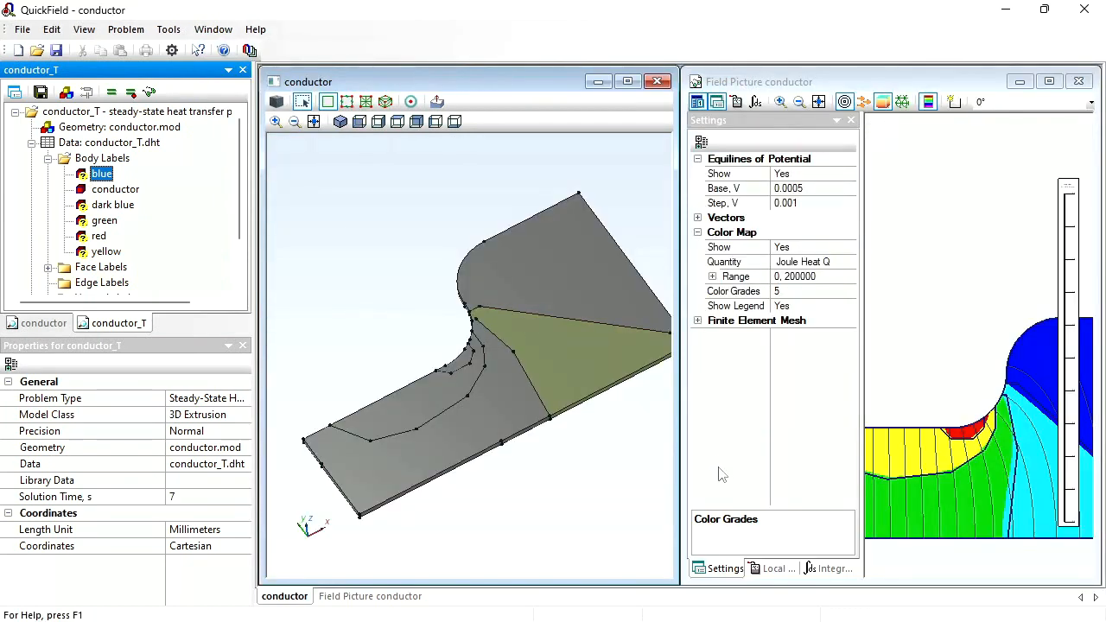
{"action": "left_click_drag", "start_coordinate": [1058, 277], "coordinate": [1003, 277]}
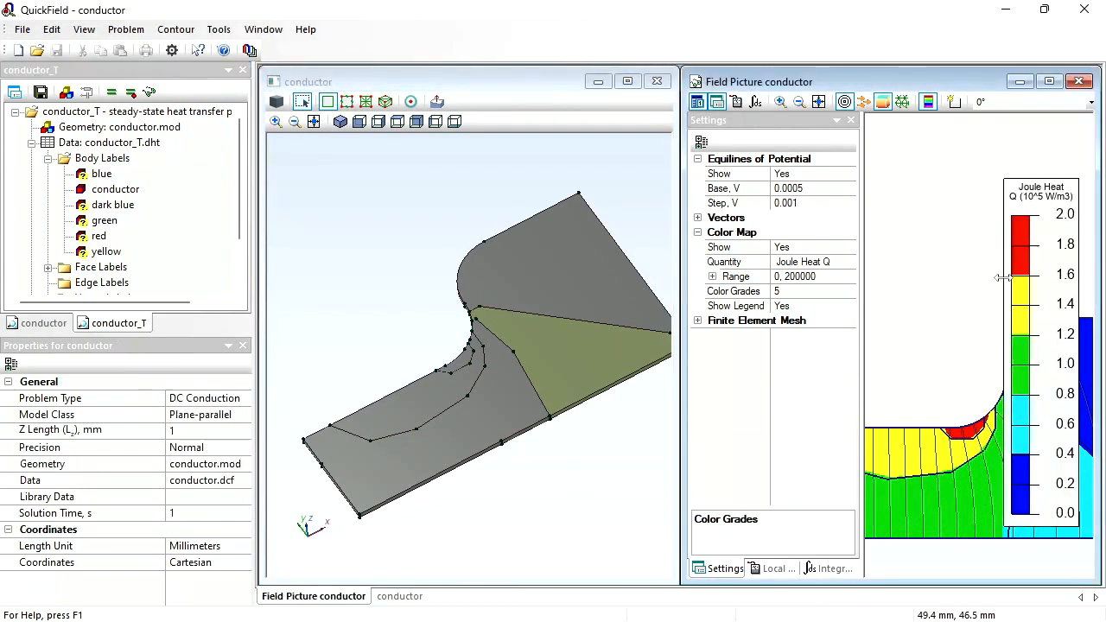
- Set the "red" body label's thermal conductivity to 50 W/K·m and its volume heat source to 1.8e5 W/m³
{"action": "double_click", "coordinate": [93, 237]}
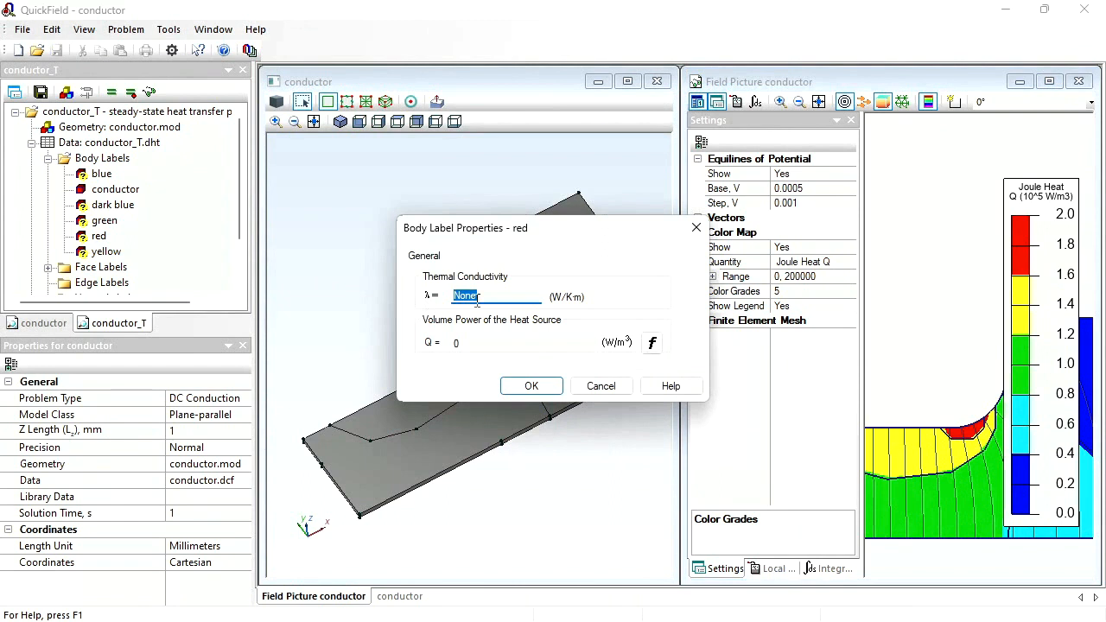
{"action": "type", "text": "50"}
{"action": "left_click", "coordinate": [487, 343]}
{"action": "double_click", "coordinate": [487, 343]}
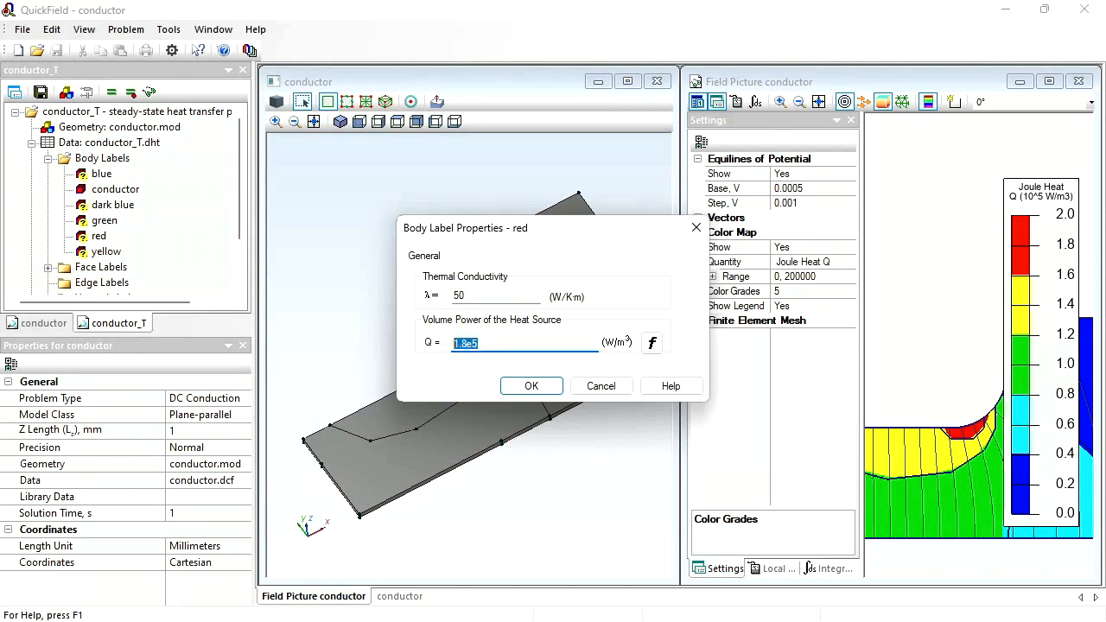
{"action": "key", "text": "Return"}
- Set the "yellow" body label's thermal conductivity to 50 W/K·m and its volume heat source to 1.4e5 W/m³
{"action": "key", "text": "Down"}
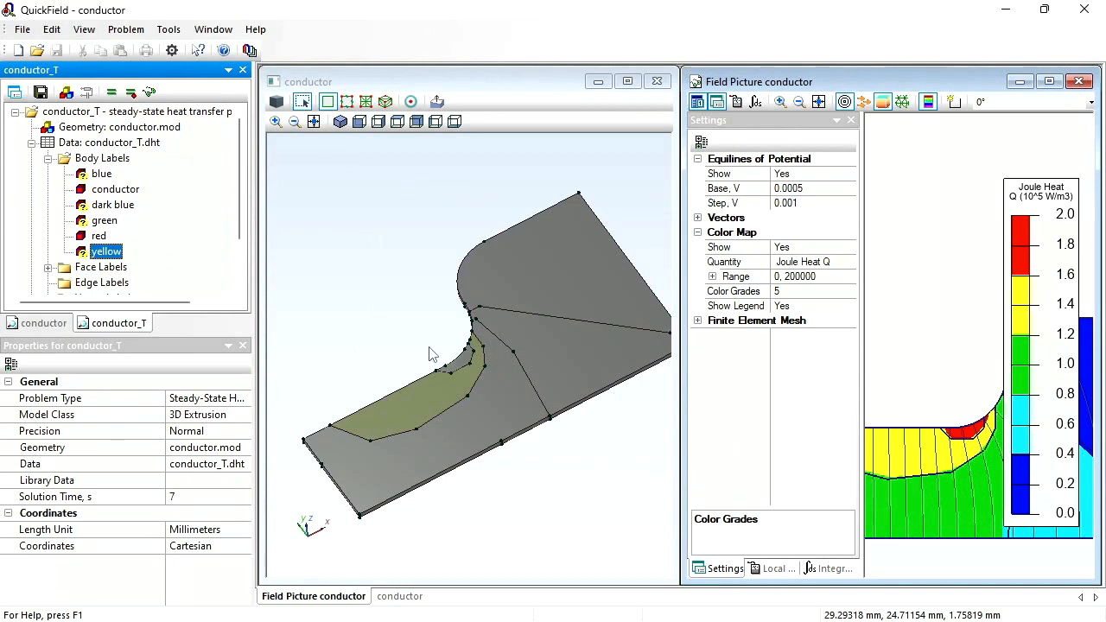
{"action": "key", "text": "Return"}
{"action": "type", "text": "50"}
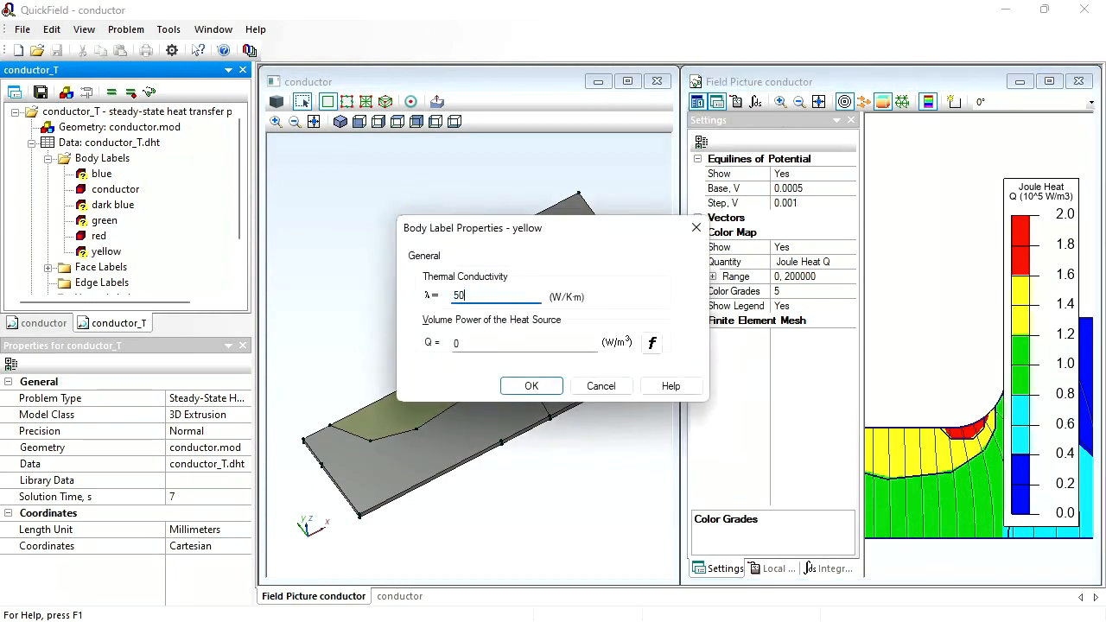
{"action": "key", "text": "Tab"}
{"action": "type", "text": "1.4"}
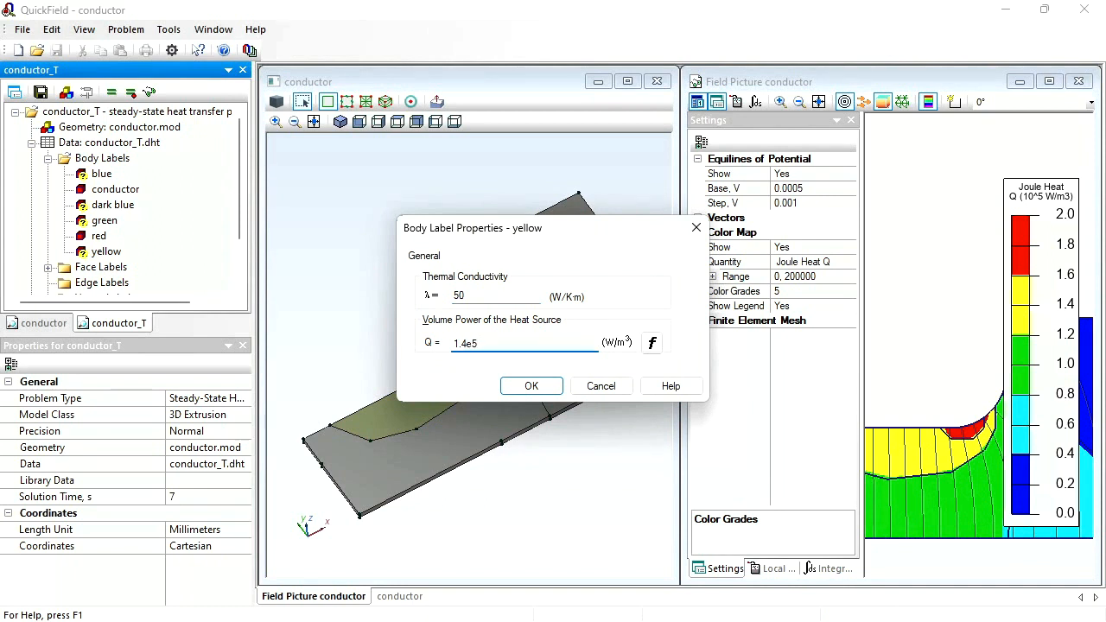
{"action": "key", "text": "Return"}
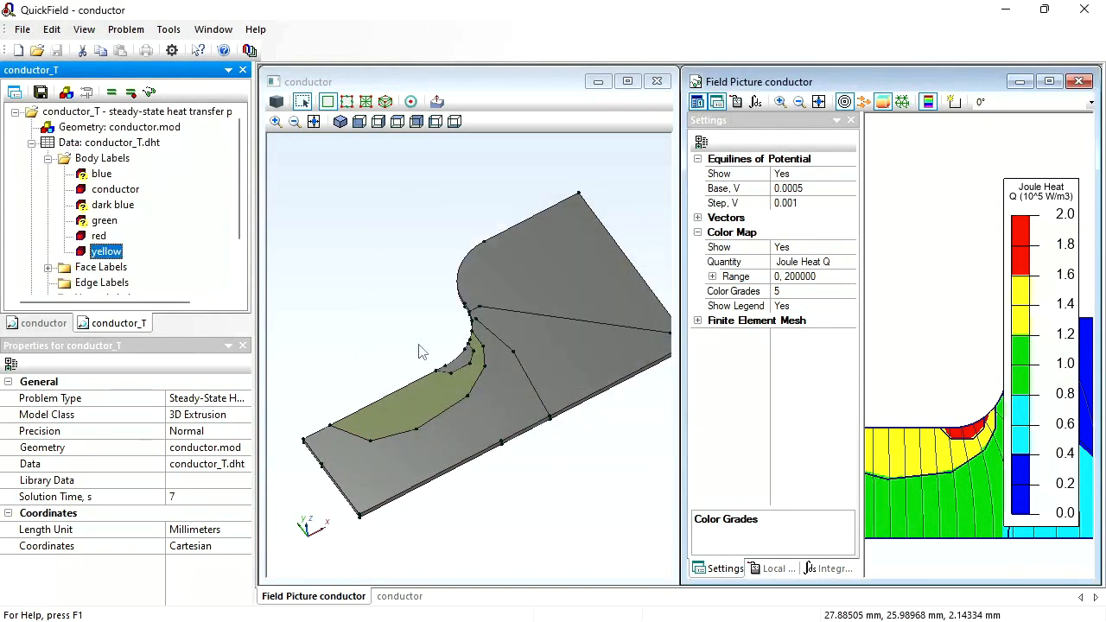
- Set the "green" body label's thermal conductivity to 50 W/K·m and its volume heat source to 1e5 W/m³
{"action": "double_click", "coordinate": [99, 222]}
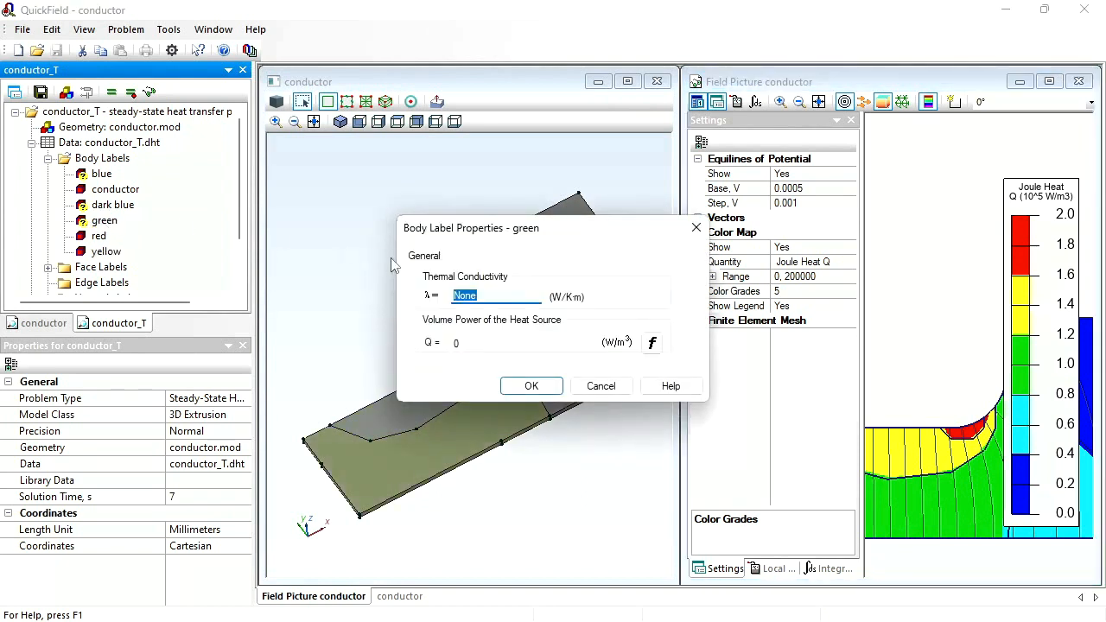
{"action": "type", "text": "50"}
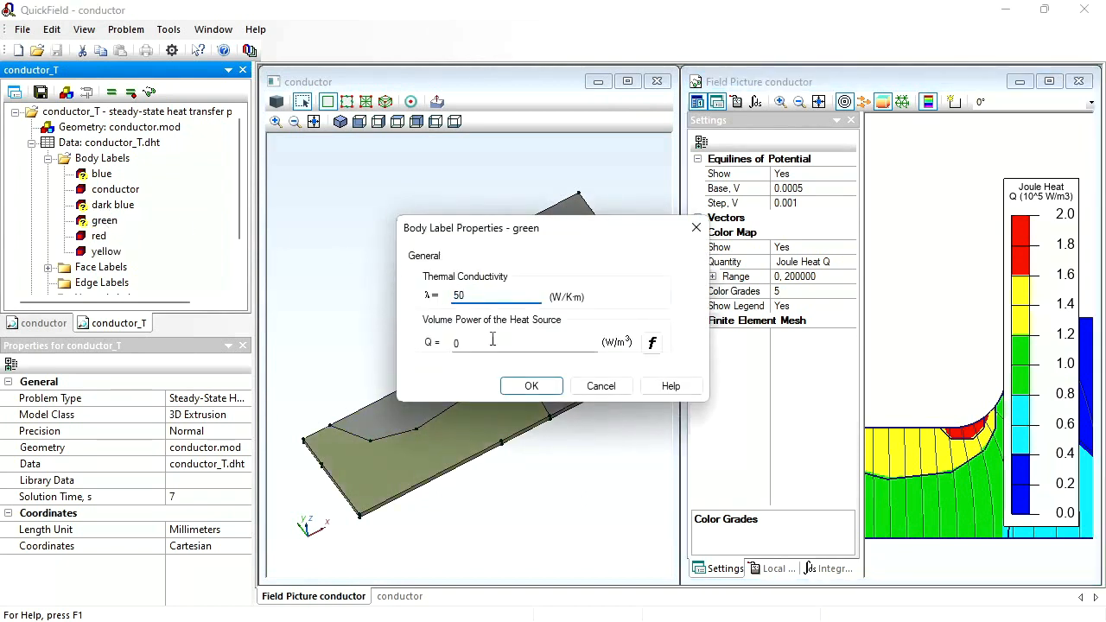
{"action": "double_click", "coordinate": [490, 342]}
{"action": "type", "text": "1e"}
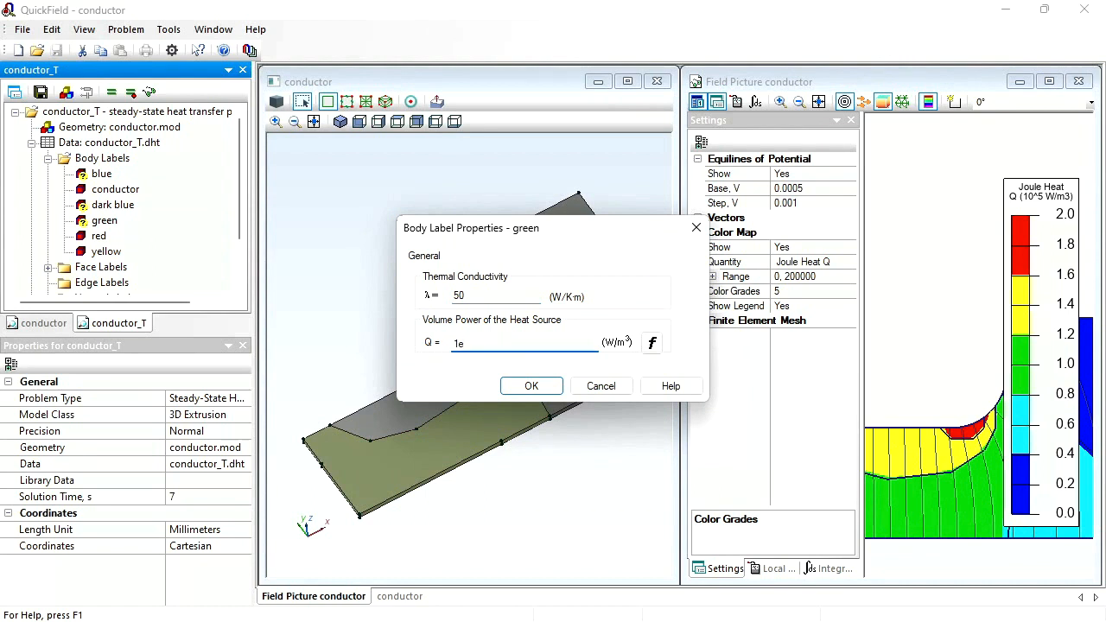
{"action": "type", "text": "5"}
{"action": "key", "text": "Return"}
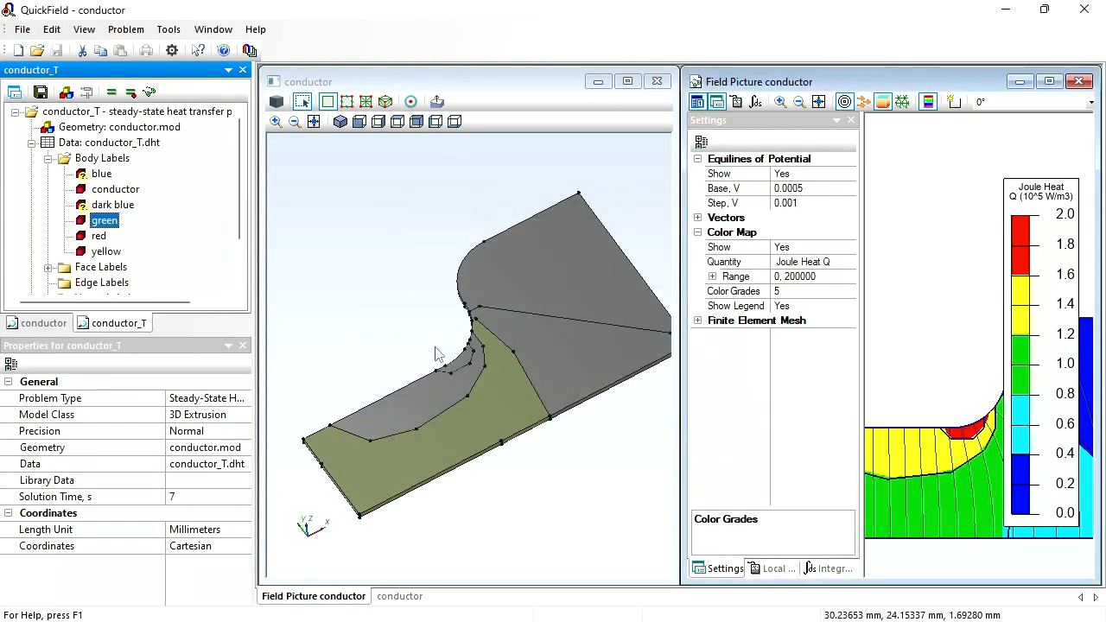
- Set the "blue" body label's thermal conductivity to 50 W/K·m and enter its volume heat source from the Joule heat legend
{"action": "double_click", "coordinate": [99, 174]}
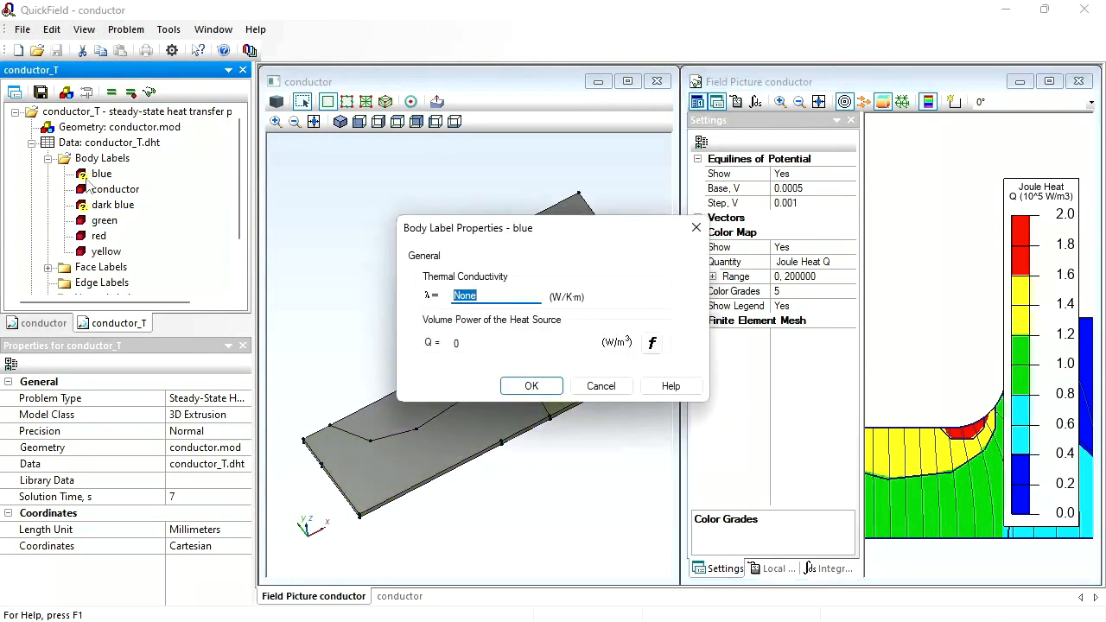
{"action": "type", "text": "50"}
{"action": "key", "text": "Tab"}
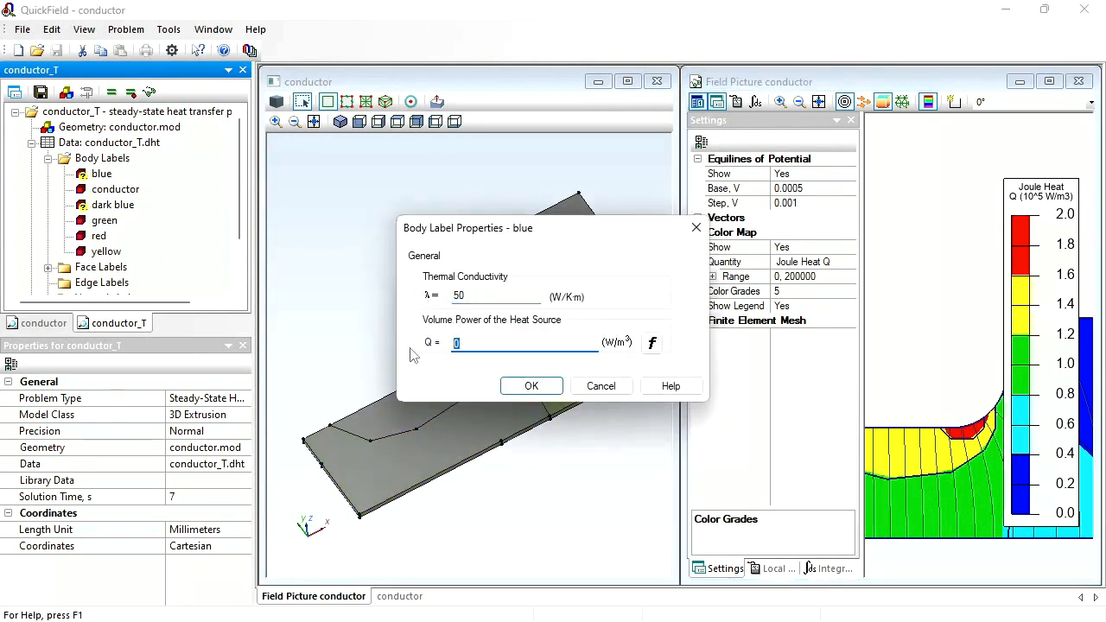
{"action": "type", "text": "0.6e5"}
{"action": "key", "text": "Return"}
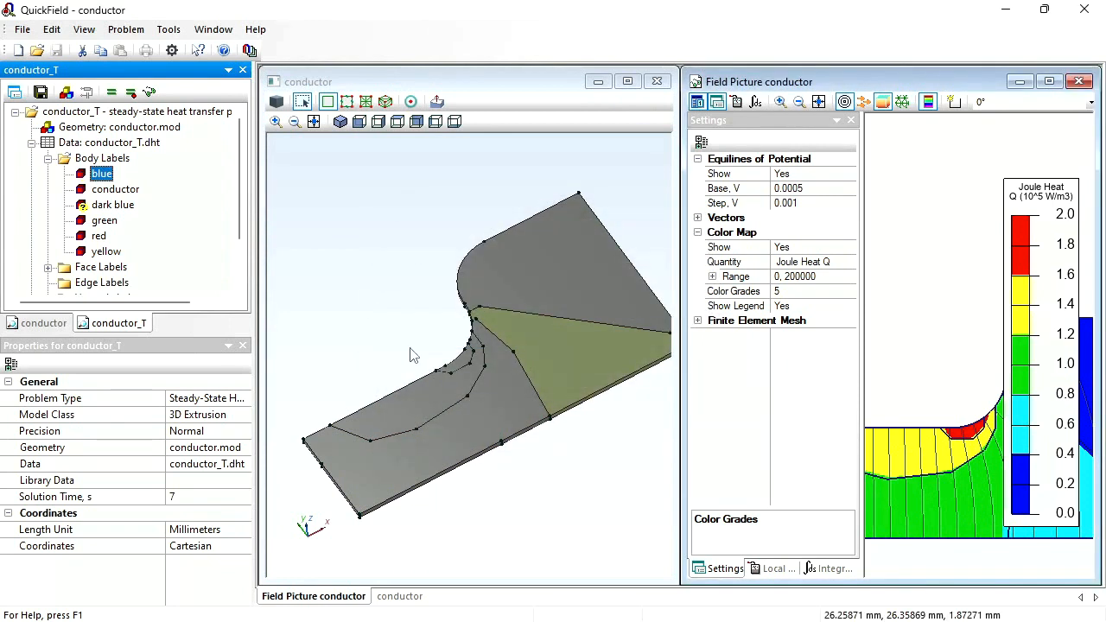
- Set the "dark blue" body label's thermal conductivity to 50 W/K·m and its volume heat source to 0.2e6 W/m³
{"action": "double_click", "coordinate": [97, 210]}
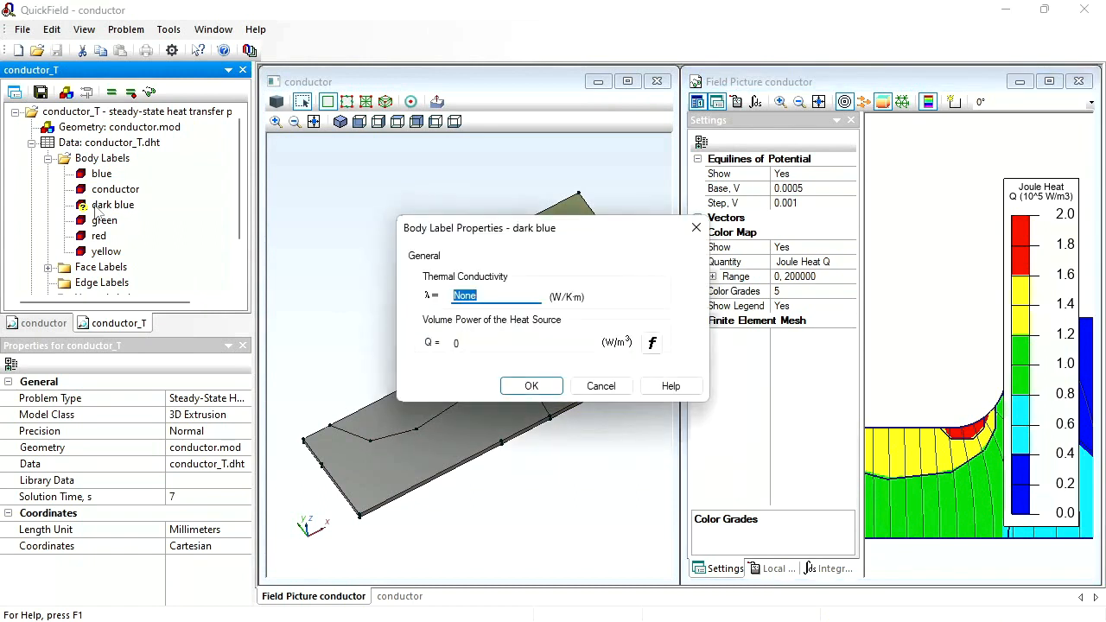
{"action": "type", "text": "50"}
{"action": "left_click", "coordinate": [475, 346]}
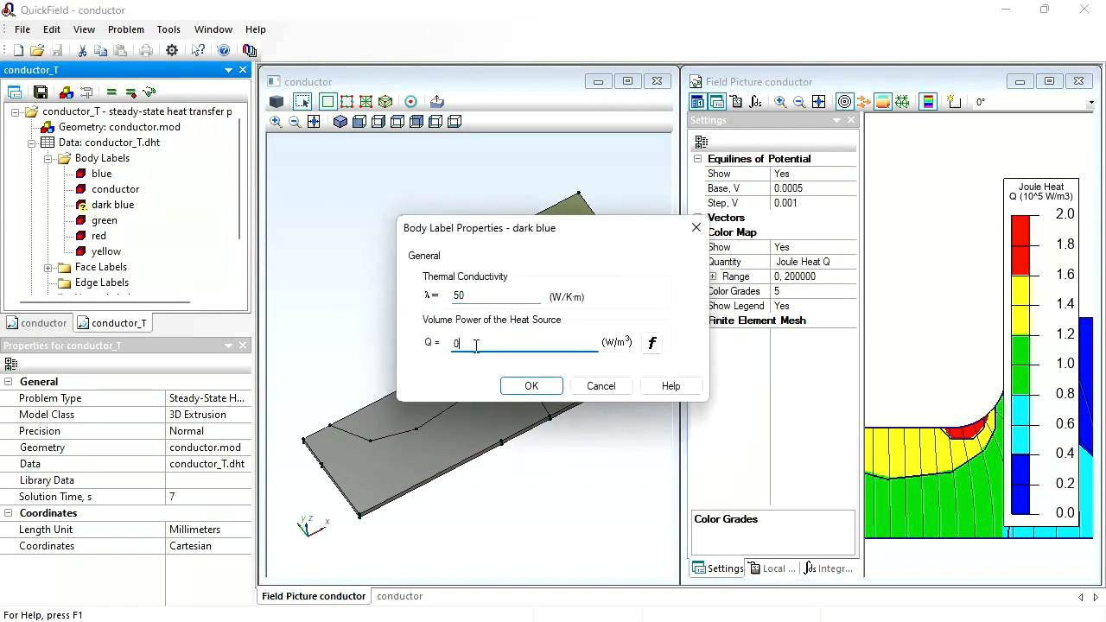
{"action": "type", "text": ".2"}
{"action": "type", "text": "e6"}
{"action": "key", "text": "Return"}
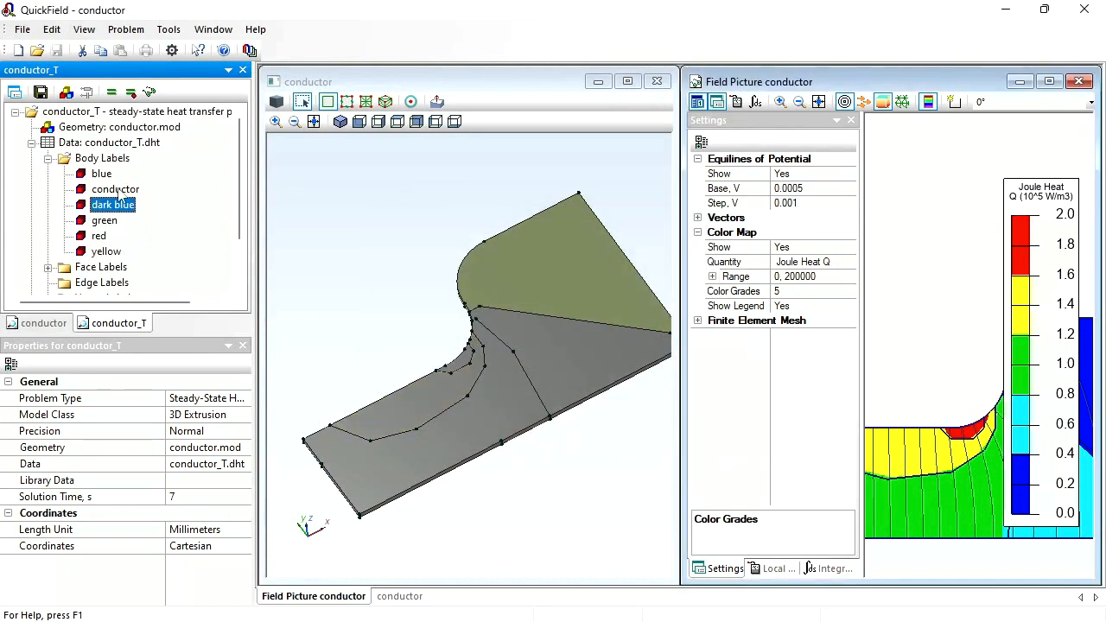
- Check in the 3D model which bodies carry the "red", "green" and "dark blue" labels
{"action": "left_click", "coordinate": [97, 237]}
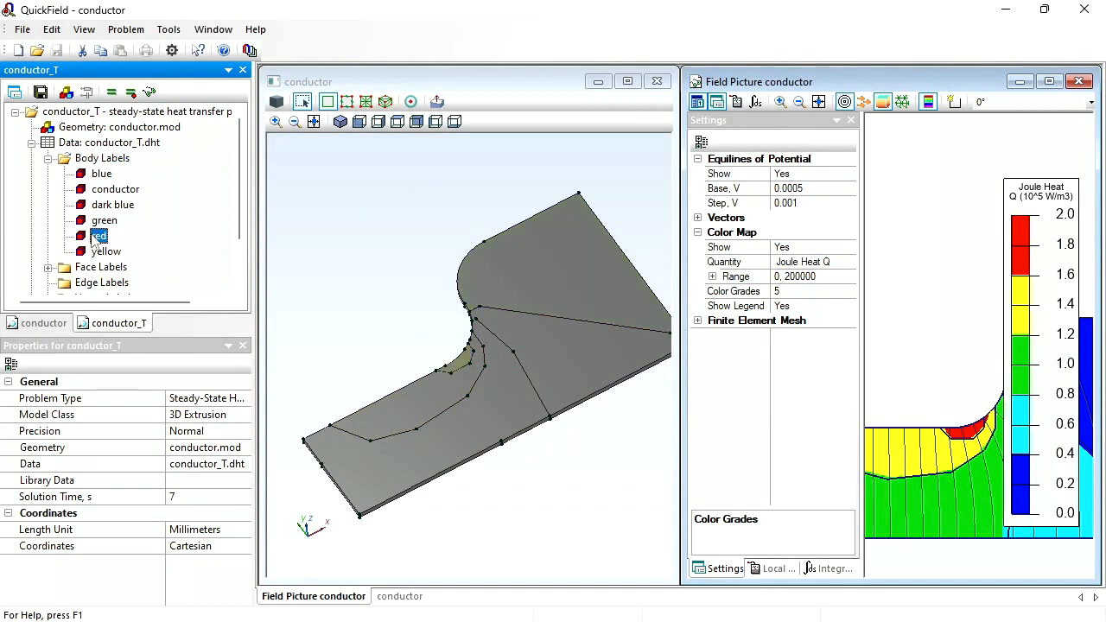
{"action": "key", "text": "Up"}
{"action": "key", "text": "Up"}
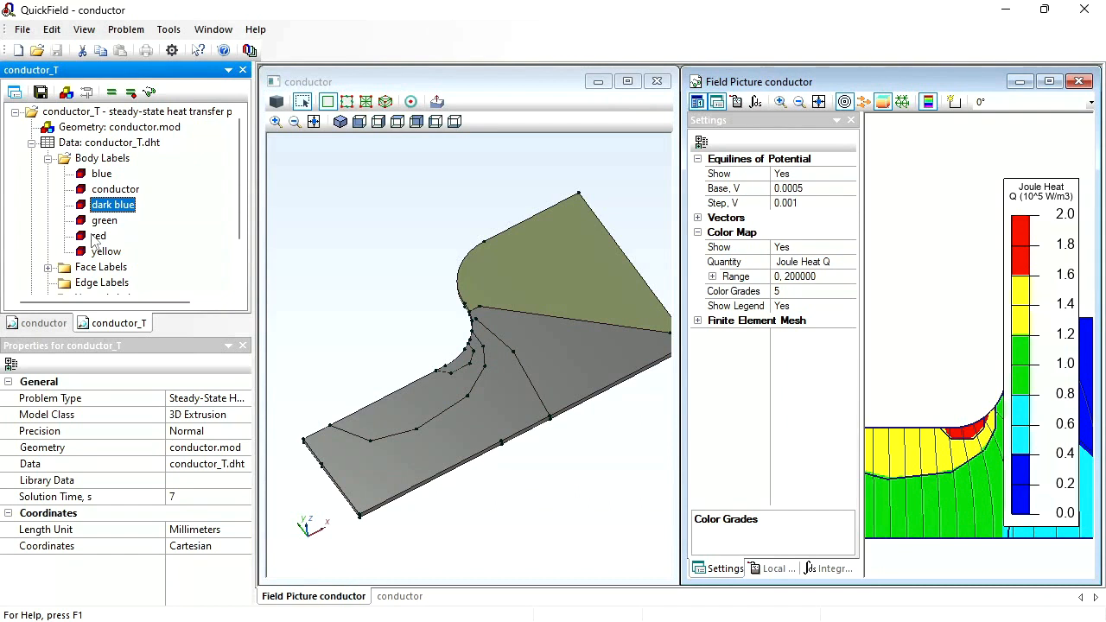
- Generate the conductor's mesh and solve the steady-state heat transfer problem conductor_T
{"action": "left_click", "coordinate": [347, 102]}
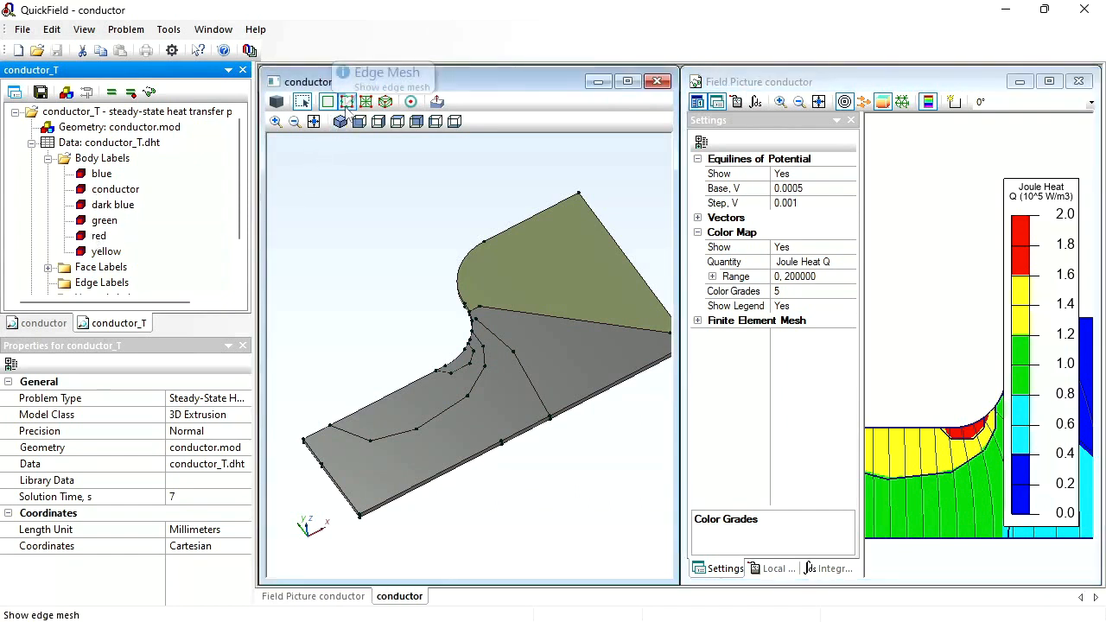
{"action": "left_click", "coordinate": [367, 102]}
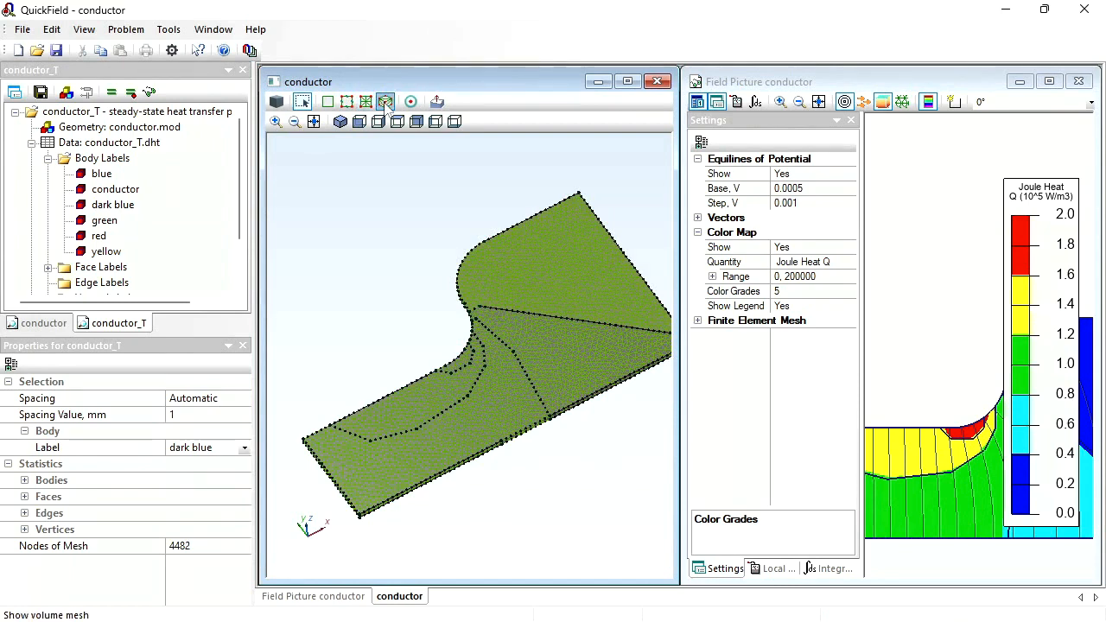
{"action": "left_click", "coordinate": [111, 92]}
{"action": "key", "text": "Return"}
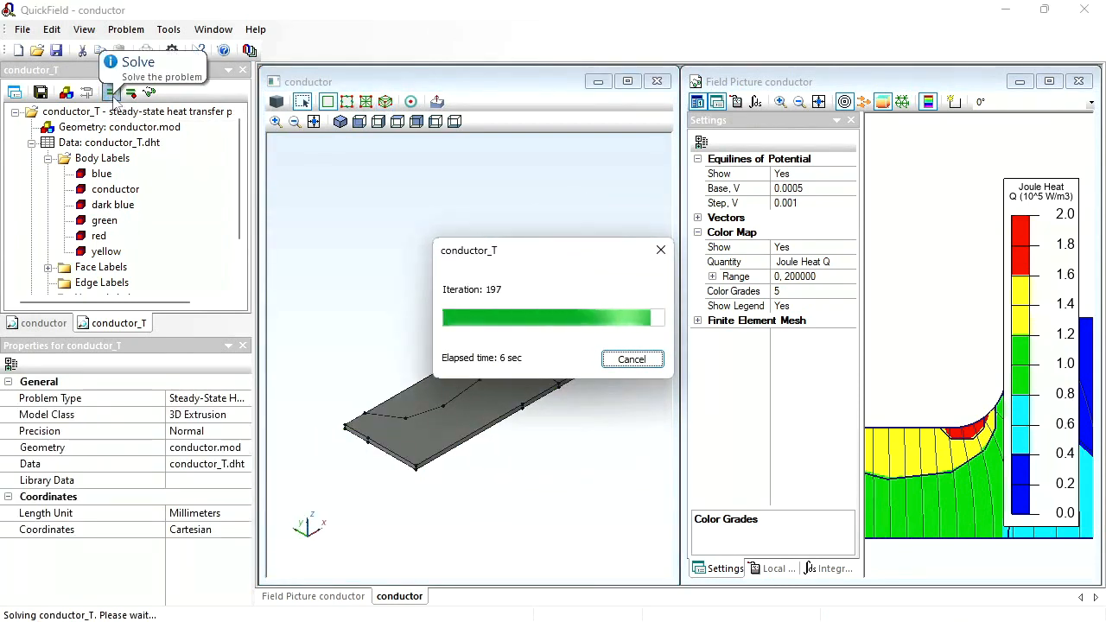
{"action": "key", "text": "Return"}
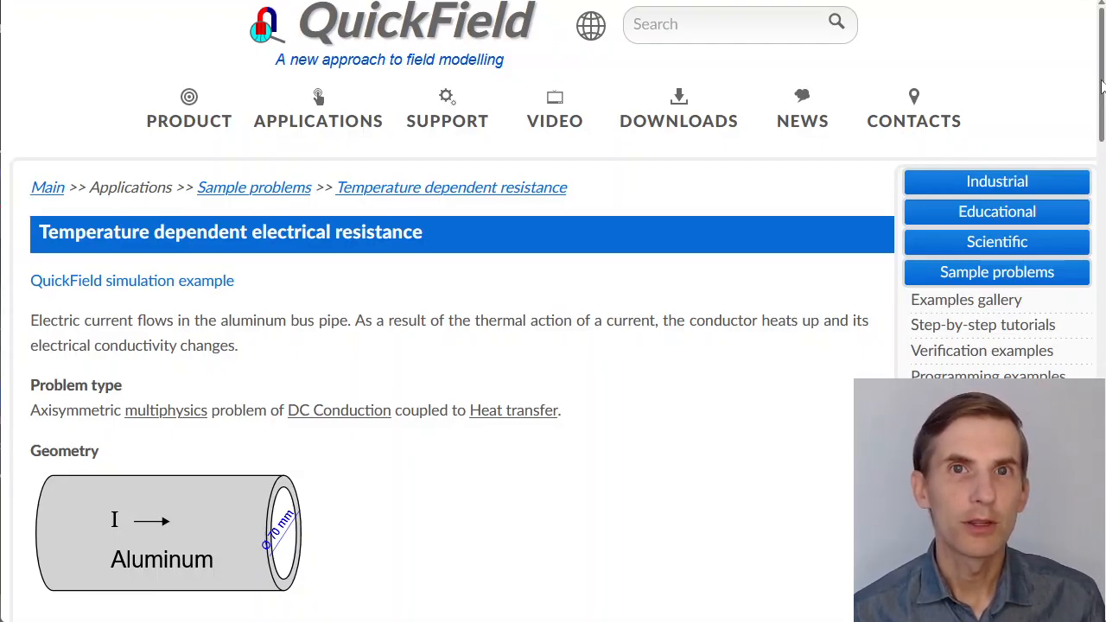
- Review the QuickField website's temperature dependent electrical resistance example, including its results, simulation files download and edition note
{"action": "left_click_drag", "start_coordinate": [1100, 86], "coordinate": [1101, 307]}
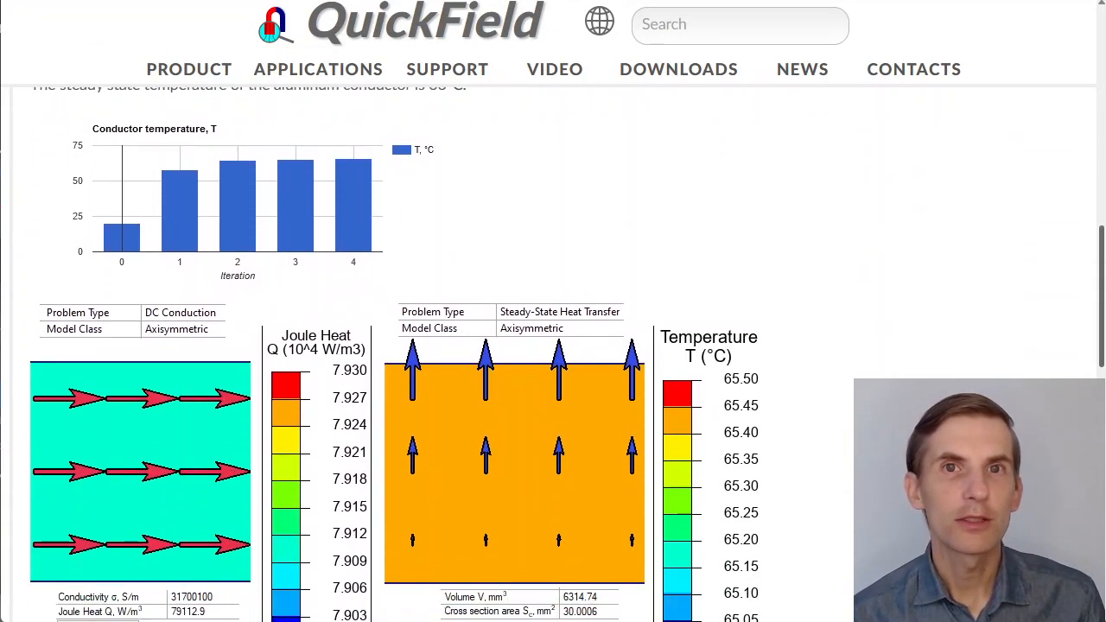
{"action": "scroll", "coordinate": [553, 354], "scroll_direction": "down", "scroll_amount": 7}
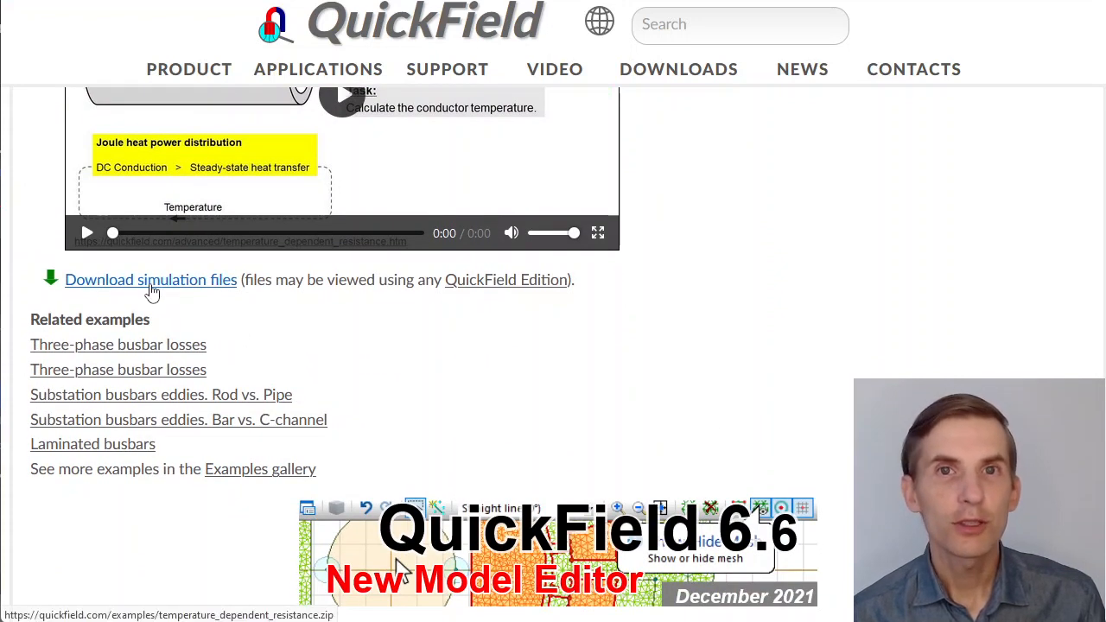
{"action": "mouse_move", "coordinate": [485, 291]}
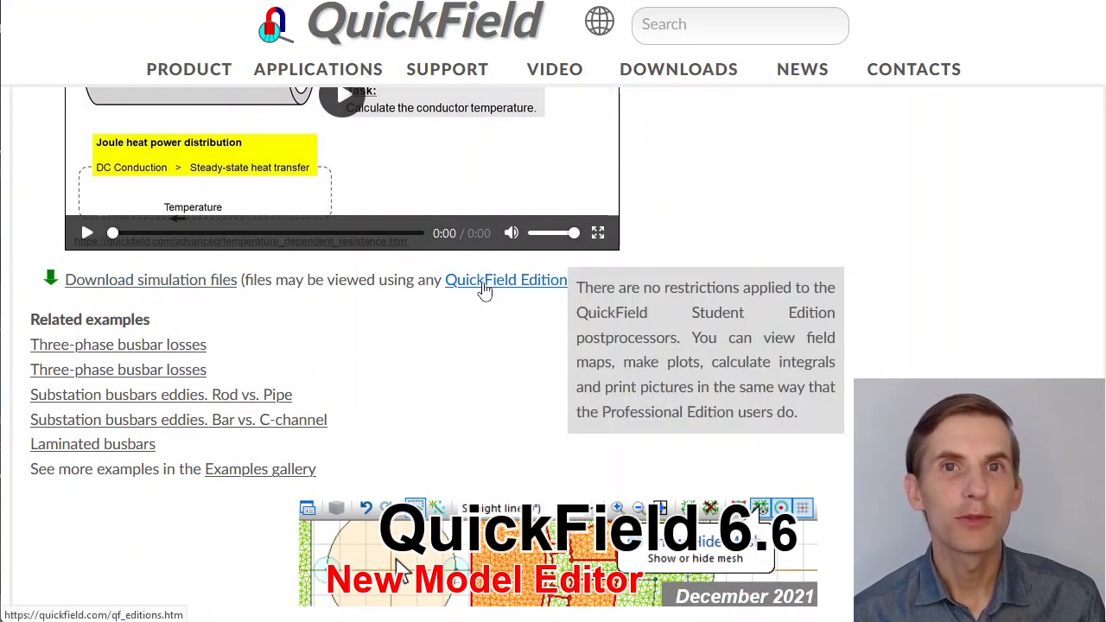